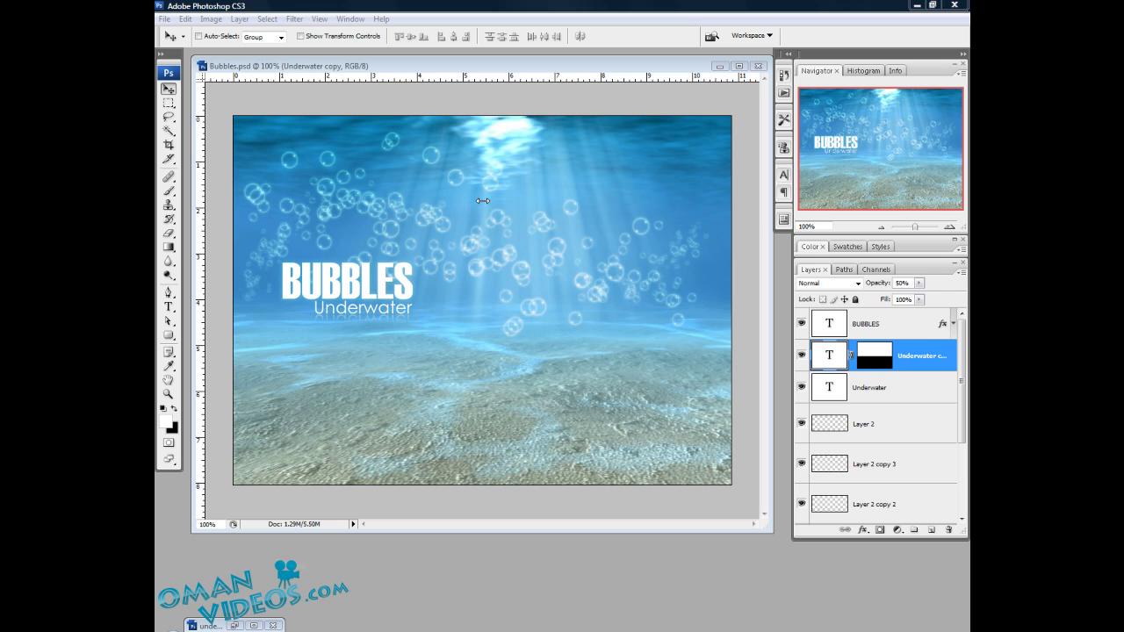
# Create a new 1280 × 1024 pixel RGB document at 72 pixels/inch with Background Color contents, and enlarge its window
pyautogui.click(719, 66)
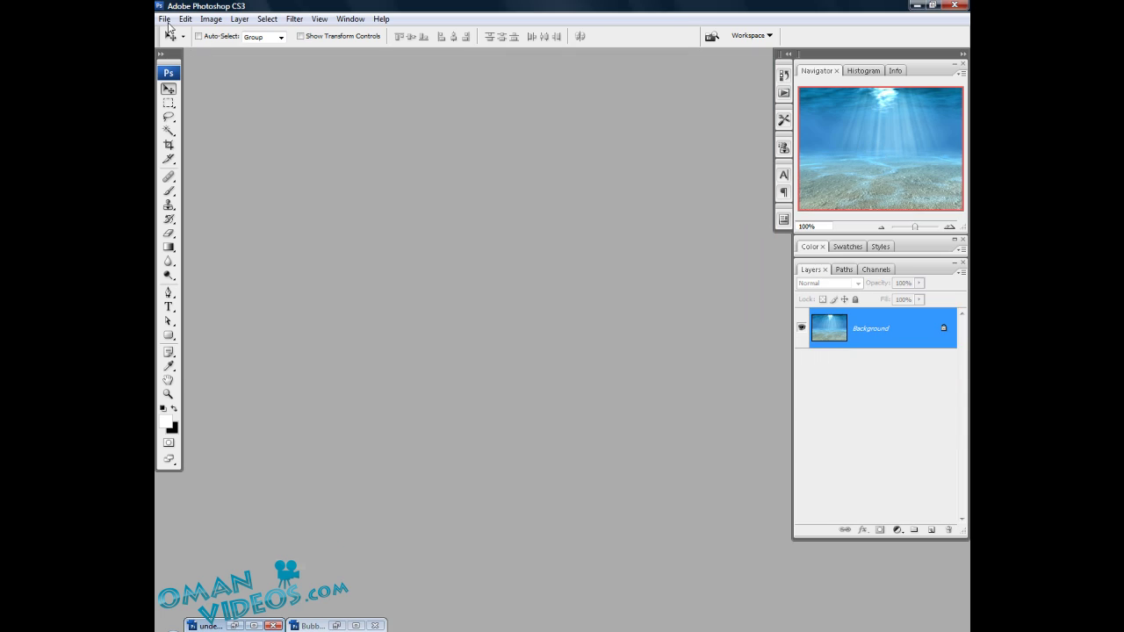
pyautogui.click(164, 19)
pyautogui.click(173, 33)
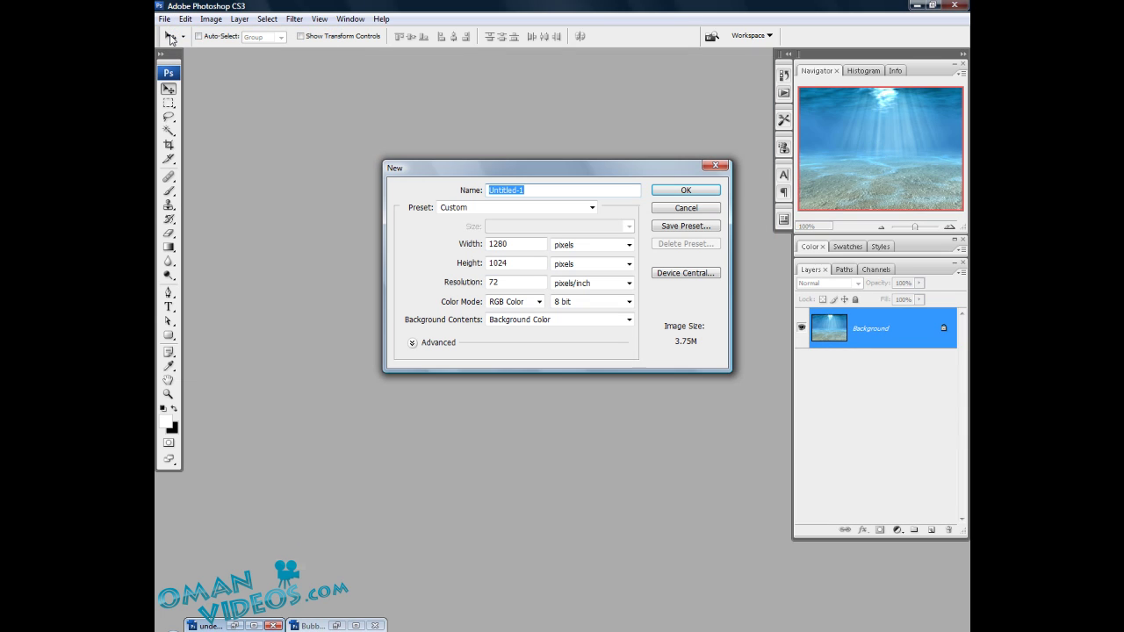
pyautogui.click(696, 192)
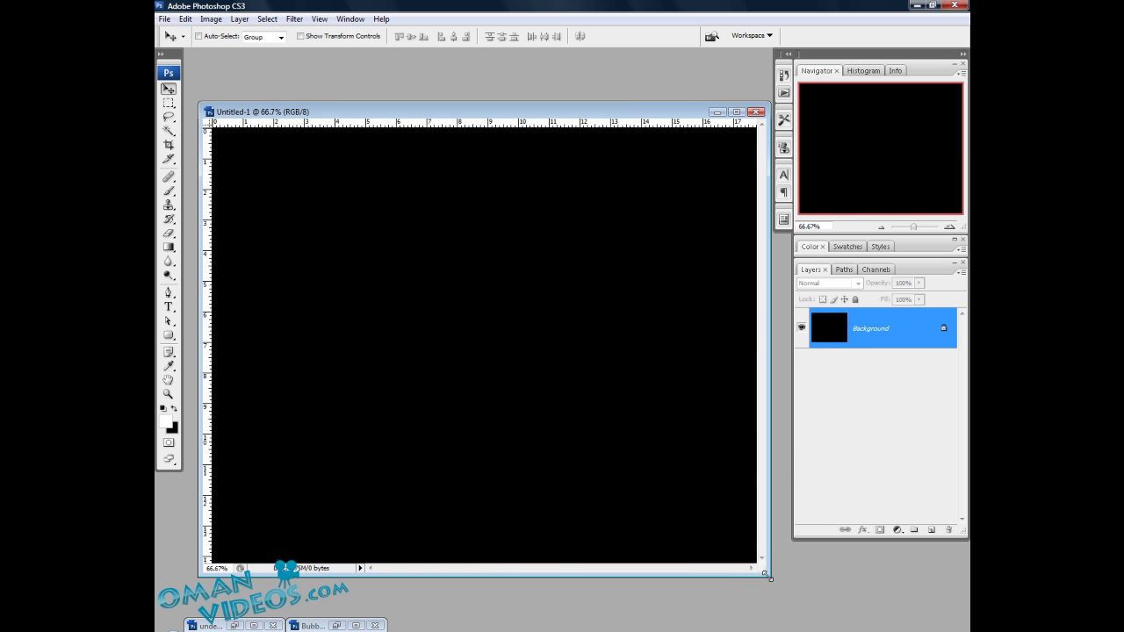
pyautogui.moveTo(769, 576); pyautogui.dragTo(789, 597)
pyautogui.moveTo(642, 114); pyautogui.dragTo(631, 100)
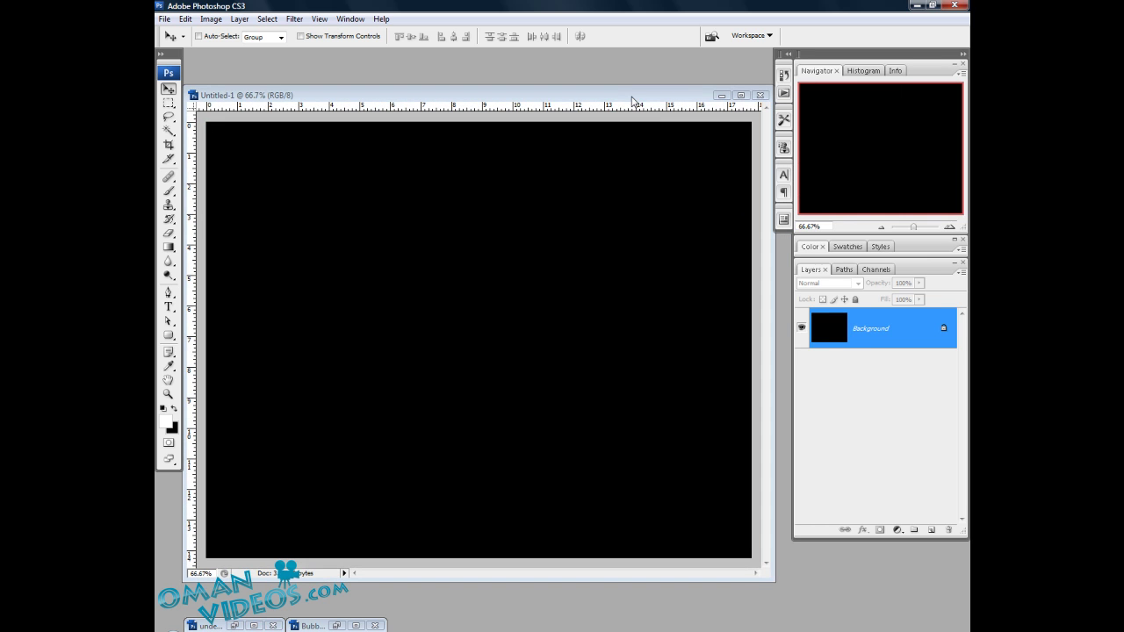
# On a new layer, paint a single white disc near the canvas centre using a 504 px brush at 100% hardness
pyautogui.click(931, 530)
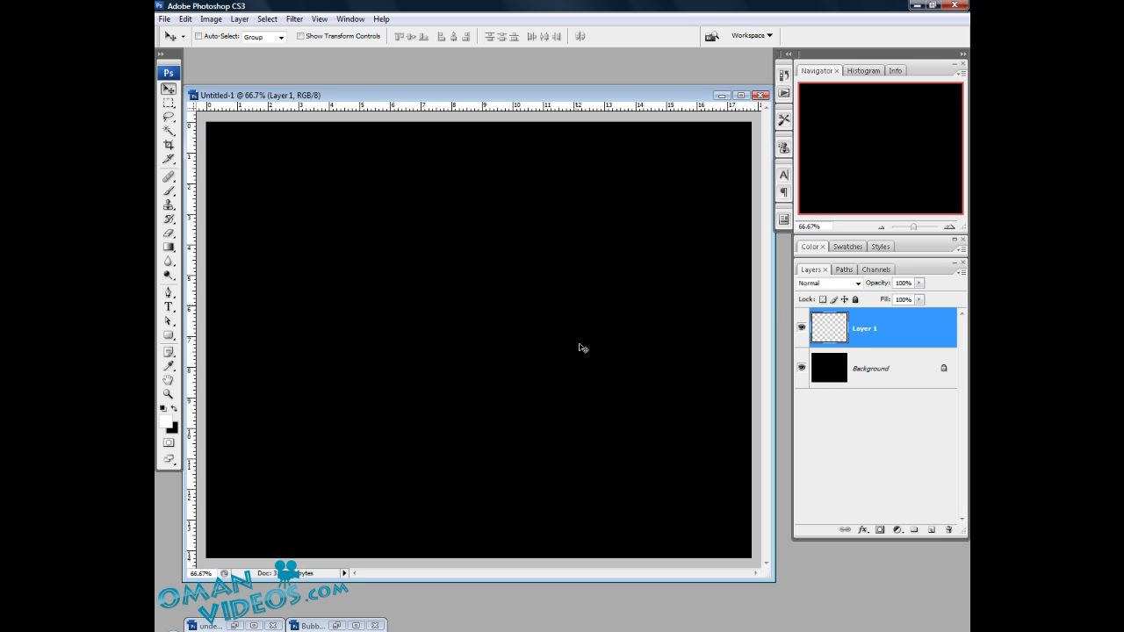
pyautogui.click(169, 191)
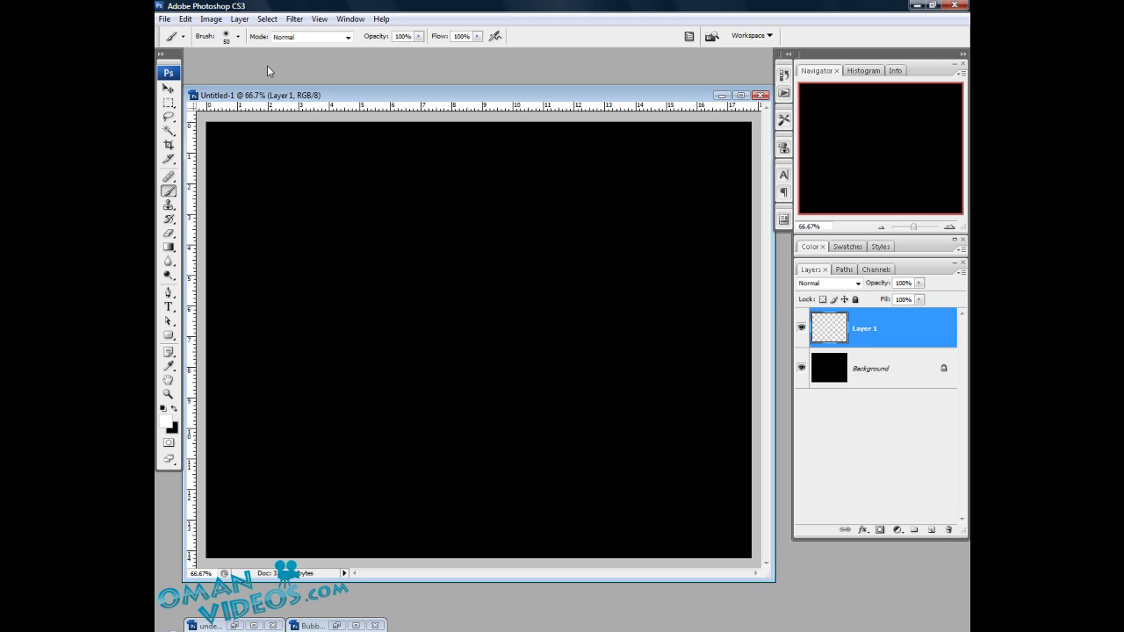
pyautogui.click(238, 36)
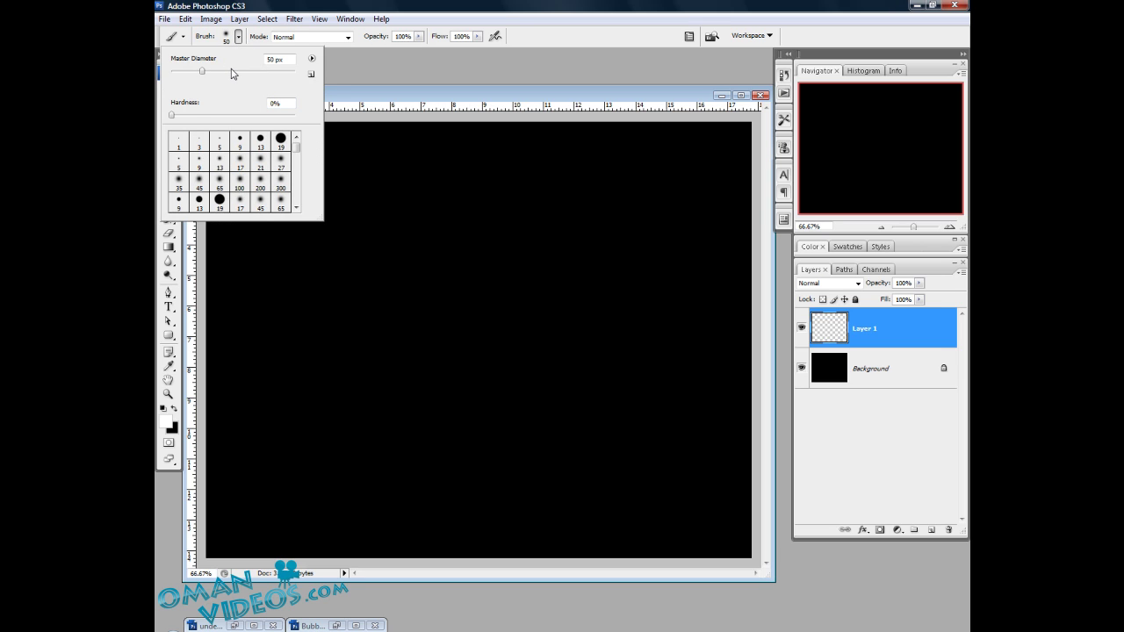
pyautogui.moveTo(179, 114); pyautogui.dragTo(295, 115)
pyautogui.click(270, 71)
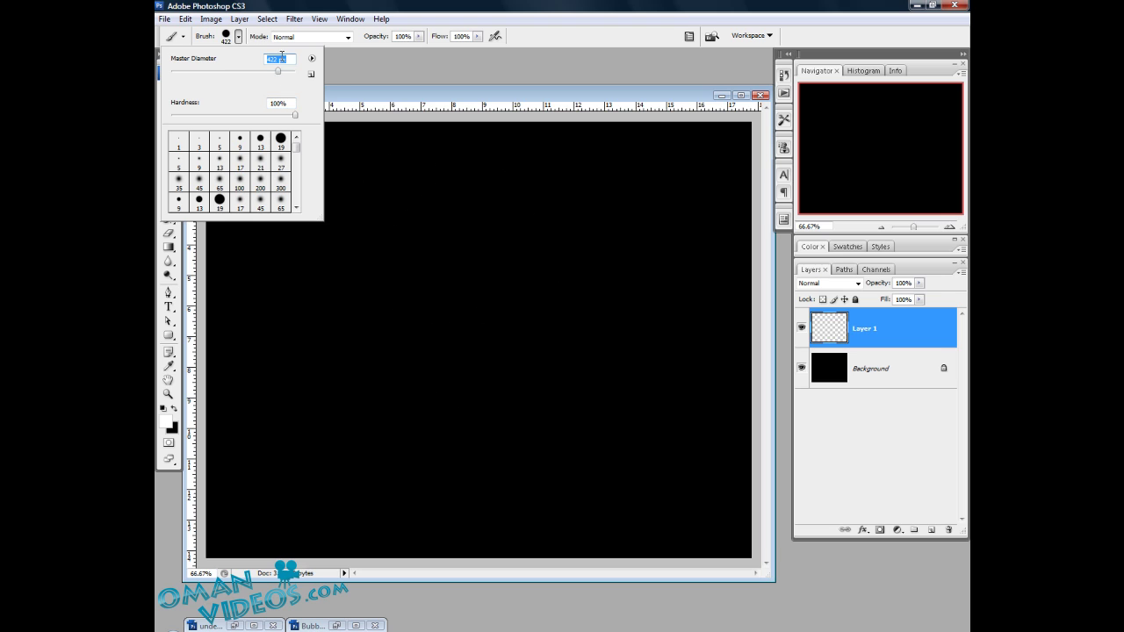
pyautogui.moveTo(272, 71); pyautogui.dragTo(285, 71)
pyautogui.click(498, 10)
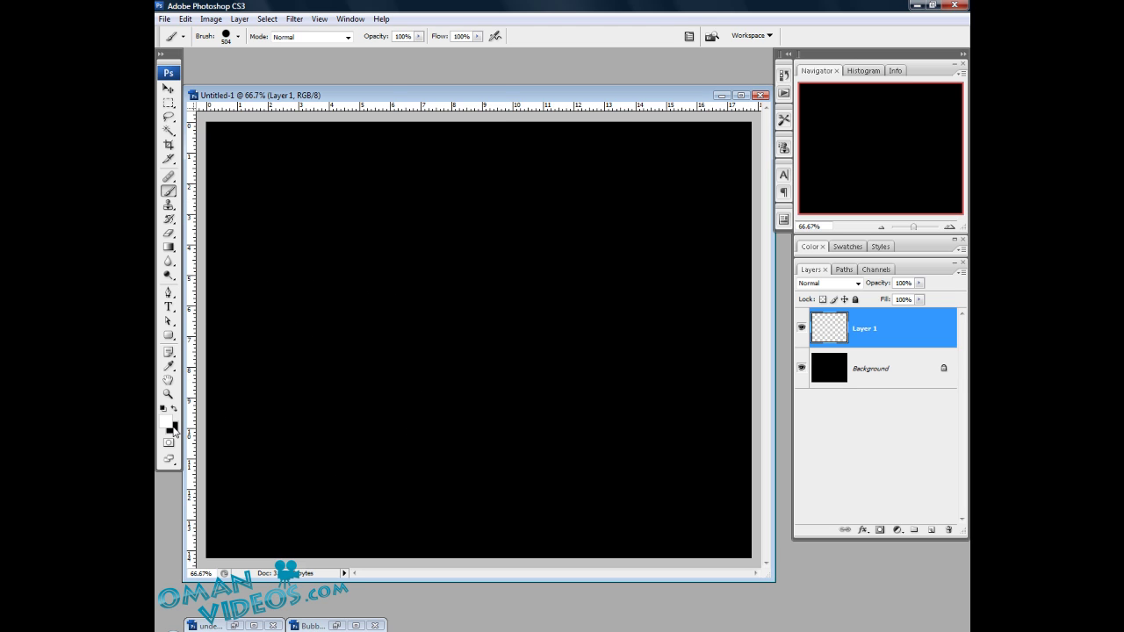
pyautogui.click(460, 330)
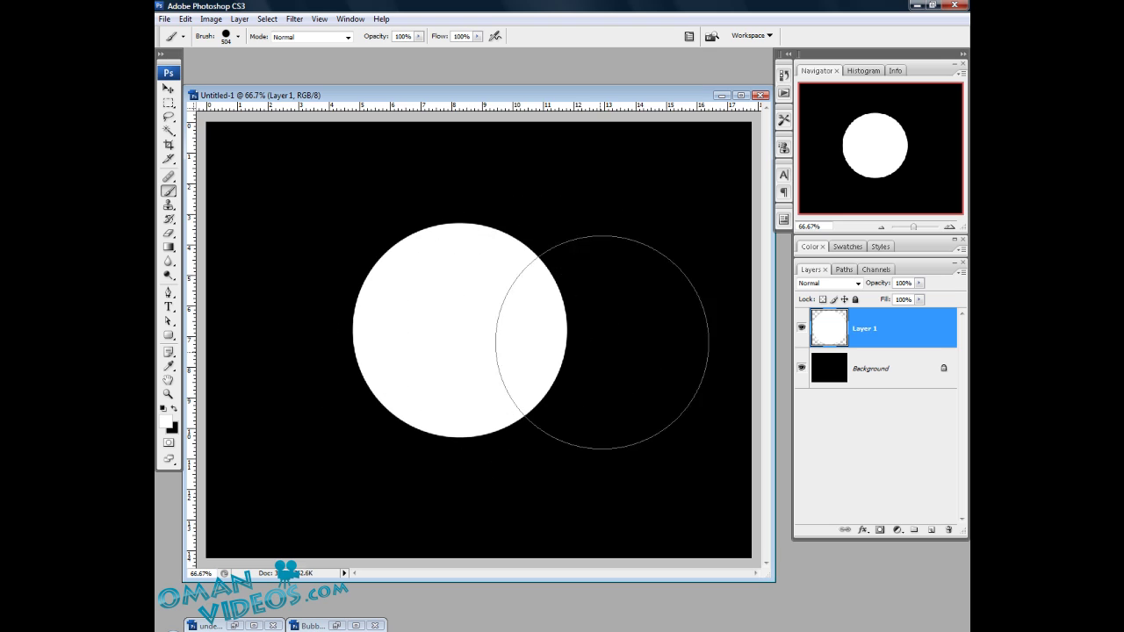
# Turn the white disc into a thin ring by contracting its selection 5 pixels, deleting the inside and deselecting
pyautogui.press('v')
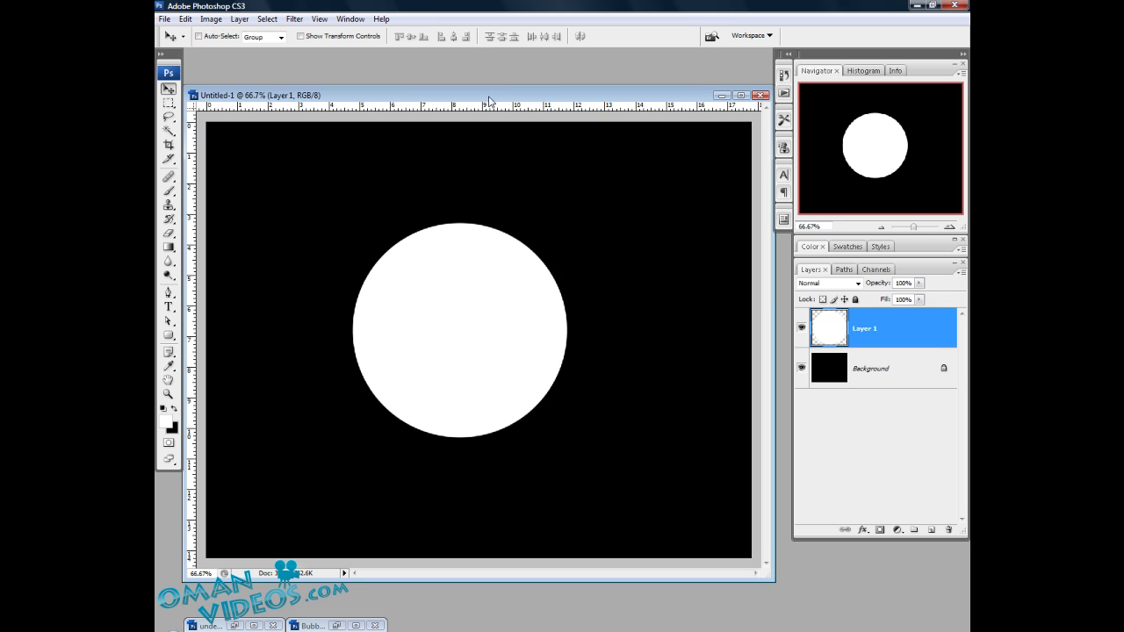
pyautogui.keyDown('ctrl'); pyautogui.click(831, 334); pyautogui.keyUp('ctrl')
pyautogui.click(266, 18)
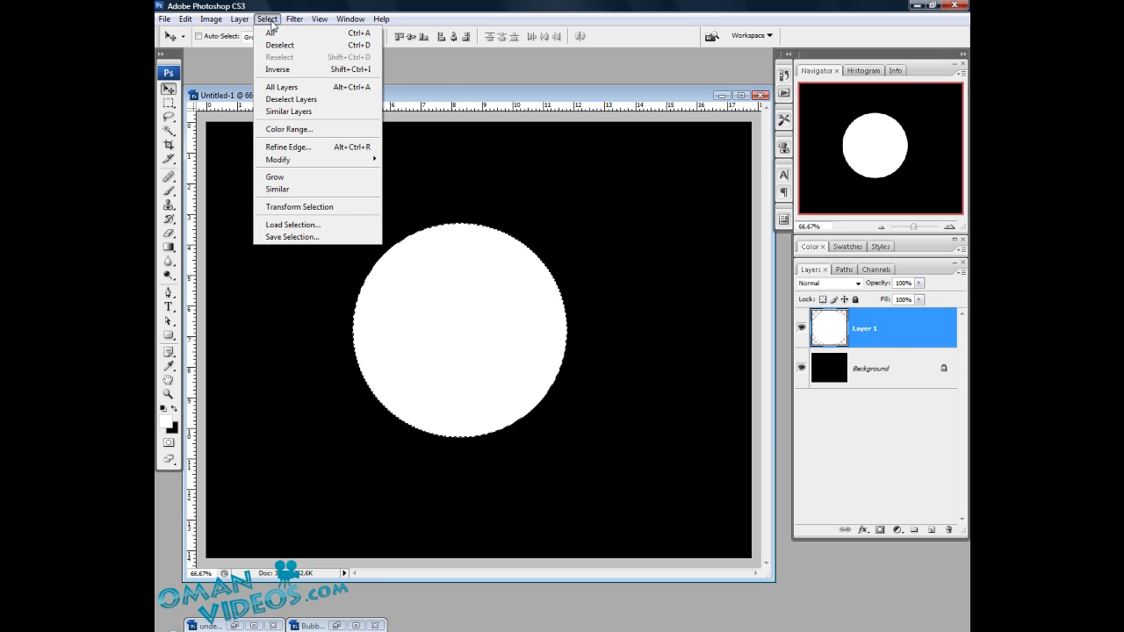
pyautogui.moveTo(294, 165)
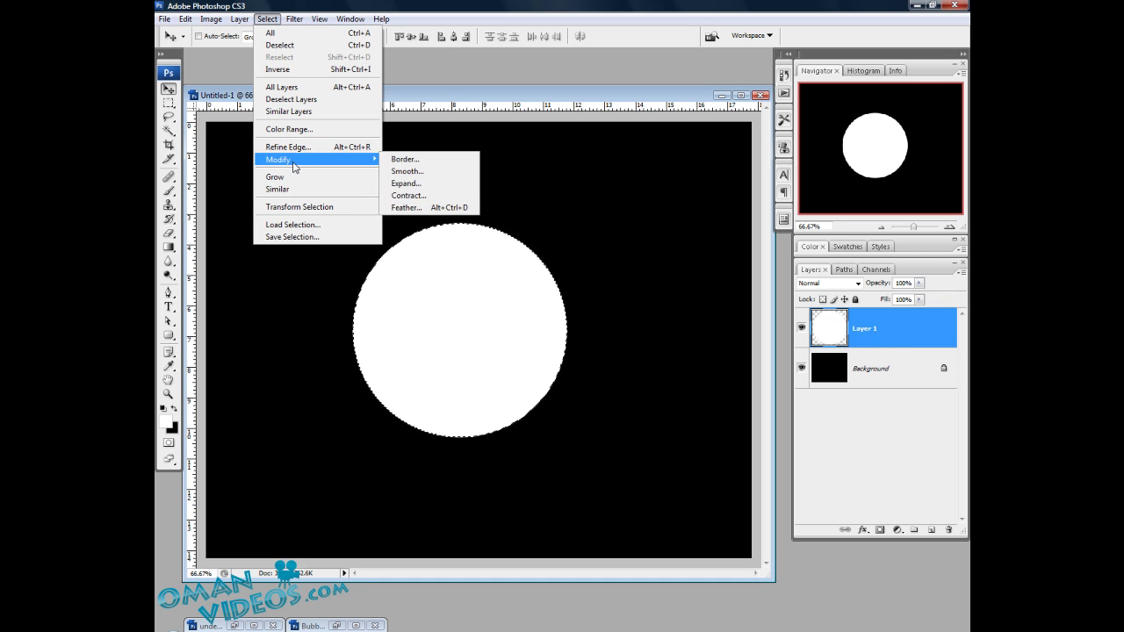
pyautogui.click(450, 200)
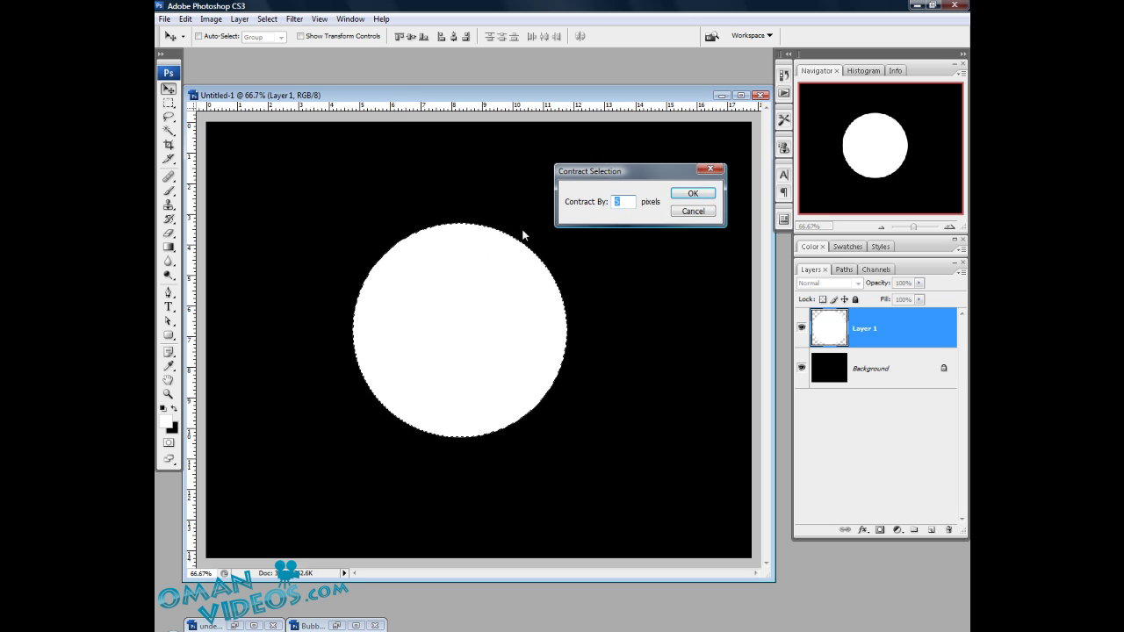
pyautogui.doubleClick(623, 202)
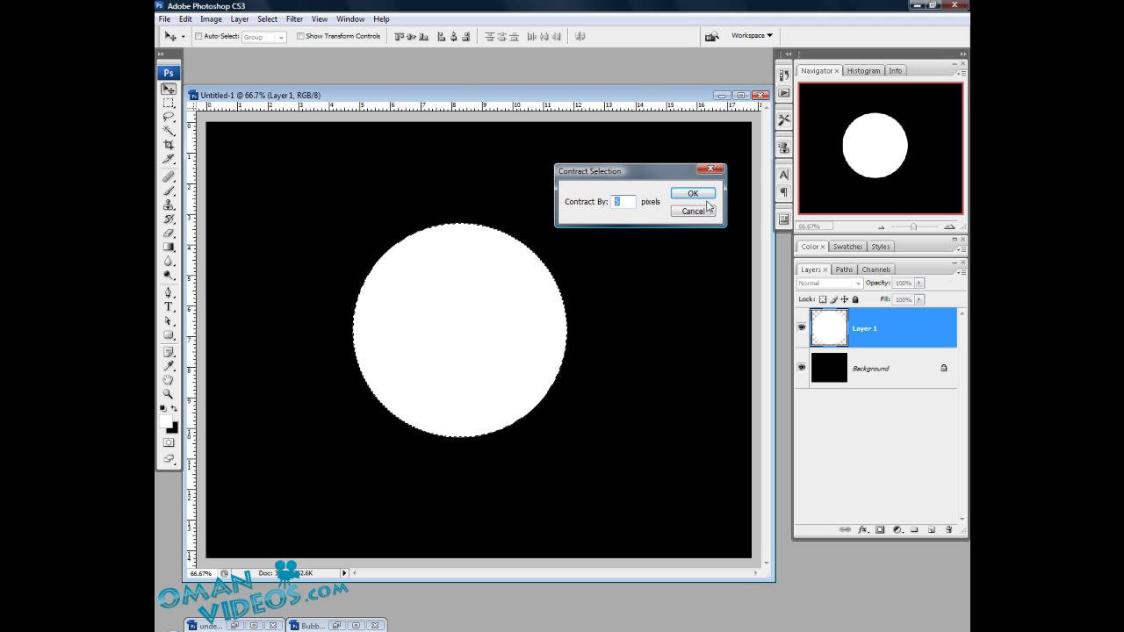
pyautogui.click(705, 196)
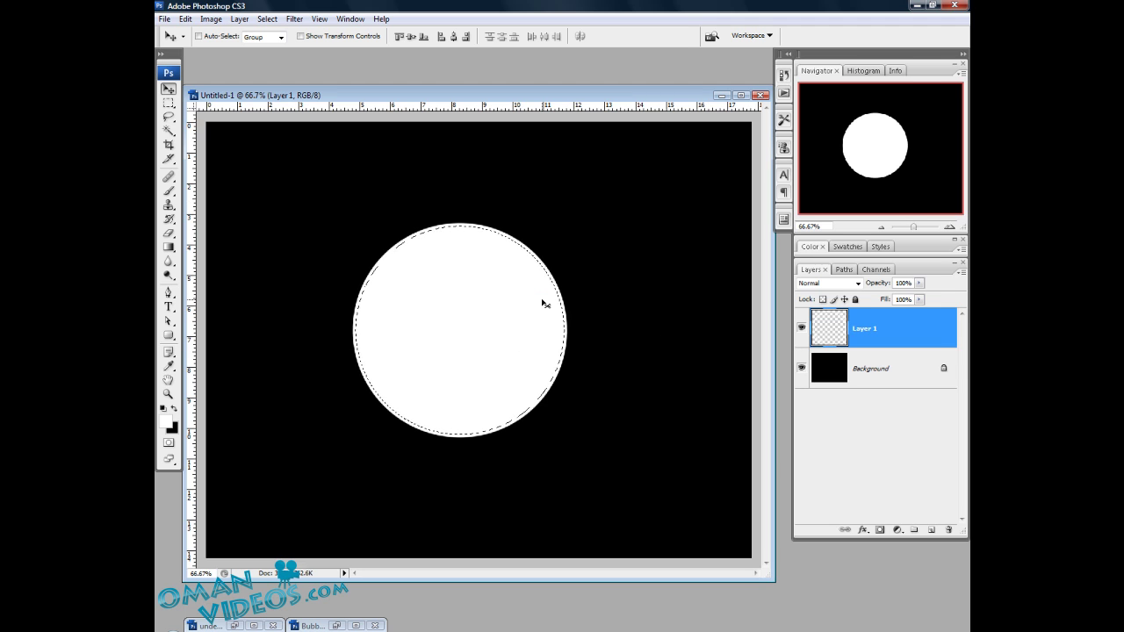
pyautogui.press('Delete')
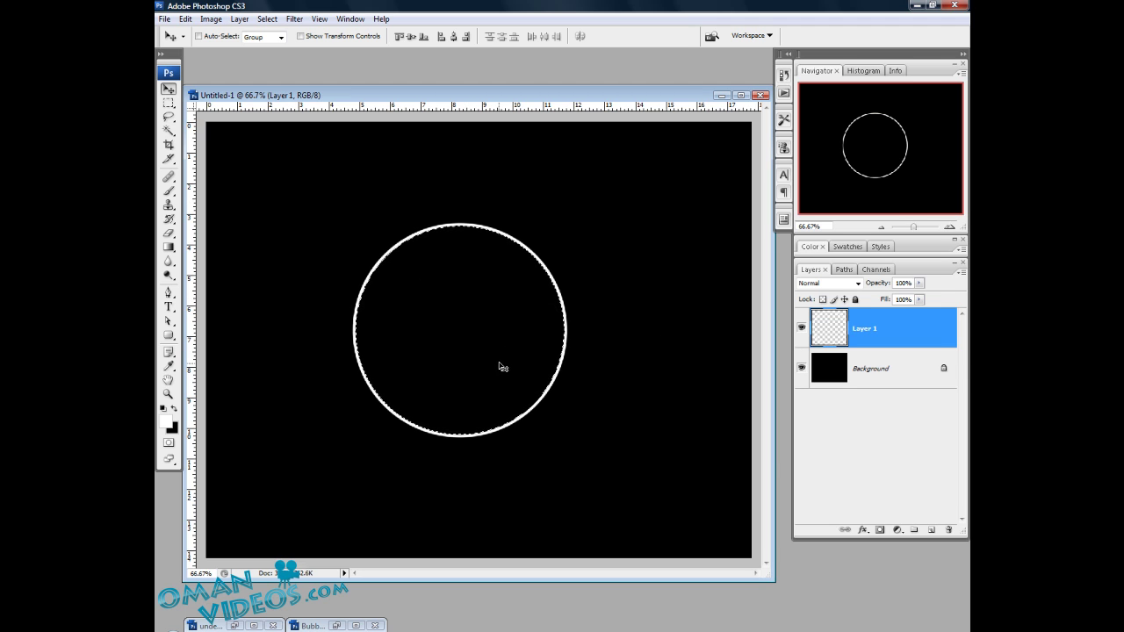
pyautogui.hotkey('ctrl', 'd')
# Duplicate the ring's layer and hide the original Layer 1
pyautogui.press('z')
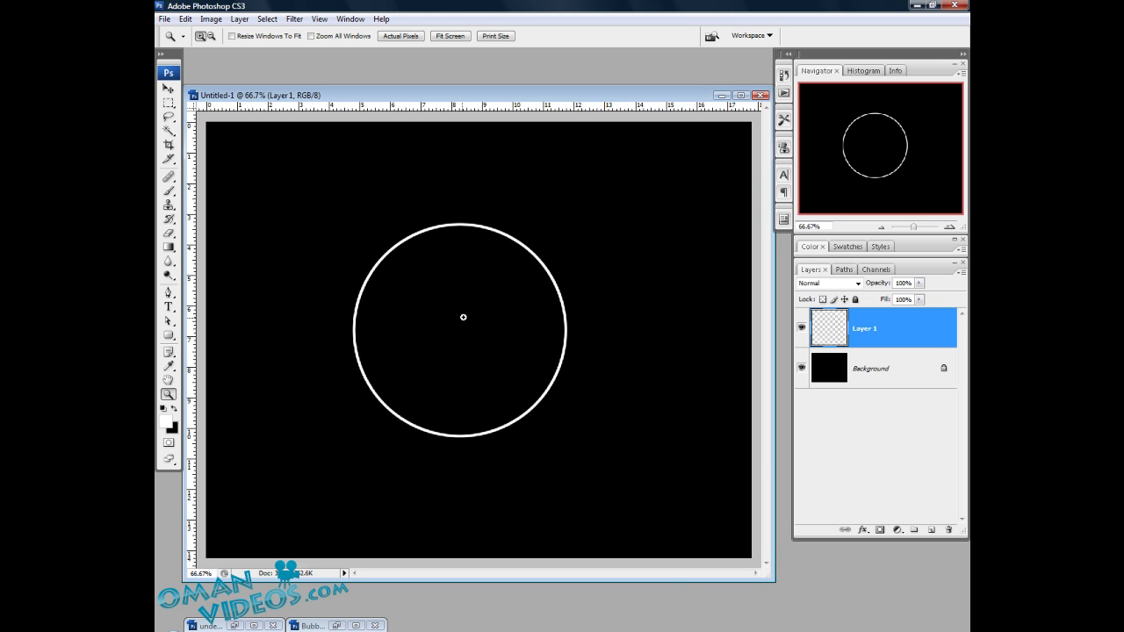
pyautogui.click(462, 316)
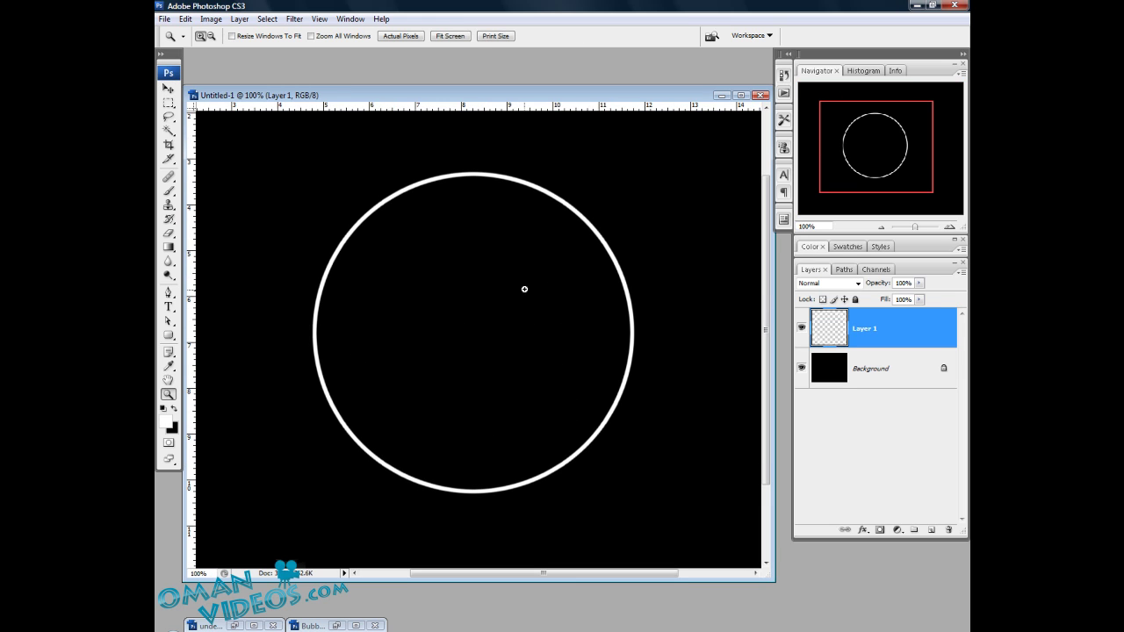
pyautogui.press('v')
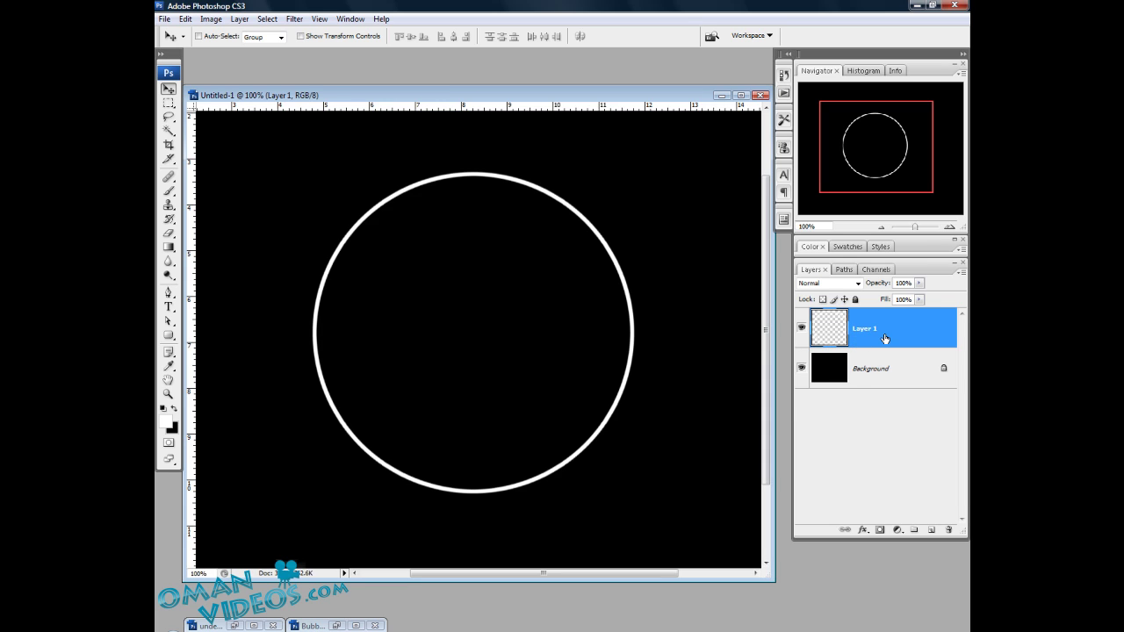
pyautogui.hotkey('ctrl', 'j')
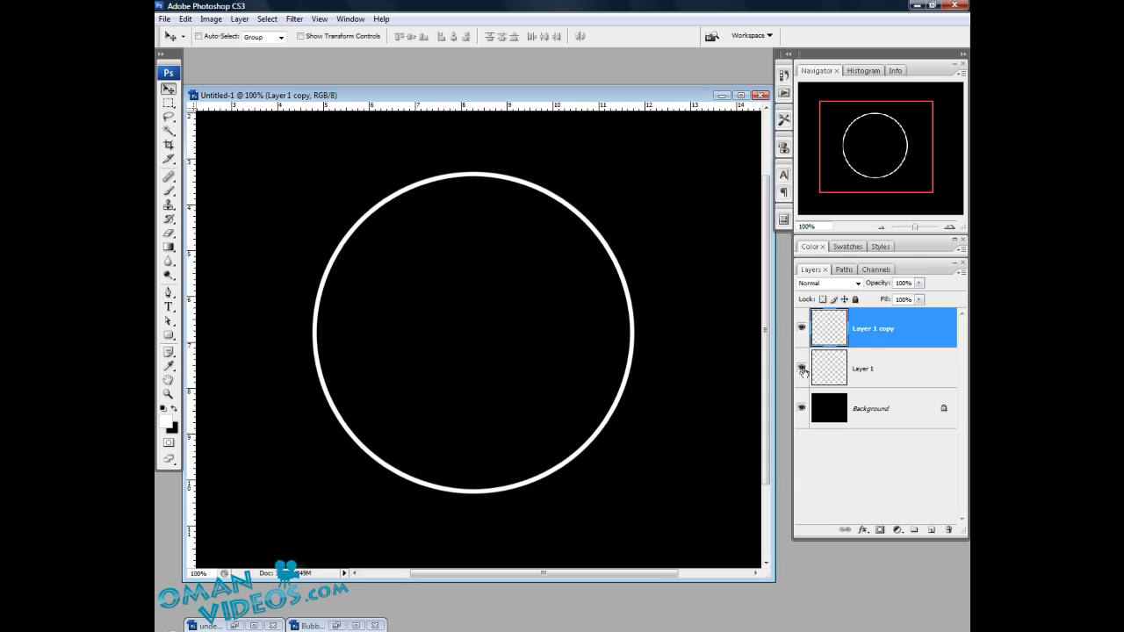
pyautogui.click(801, 372)
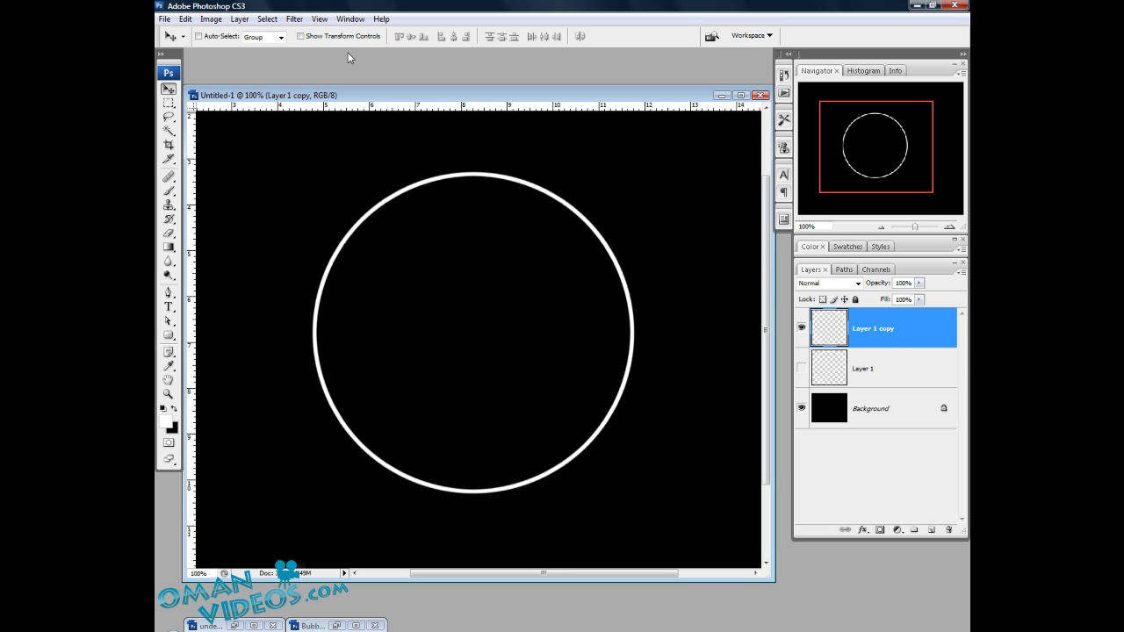
# Apply a Motion Blur to the duplicated ring with a 90° angle and a distance of 24 pixels
pyautogui.click(295, 22)
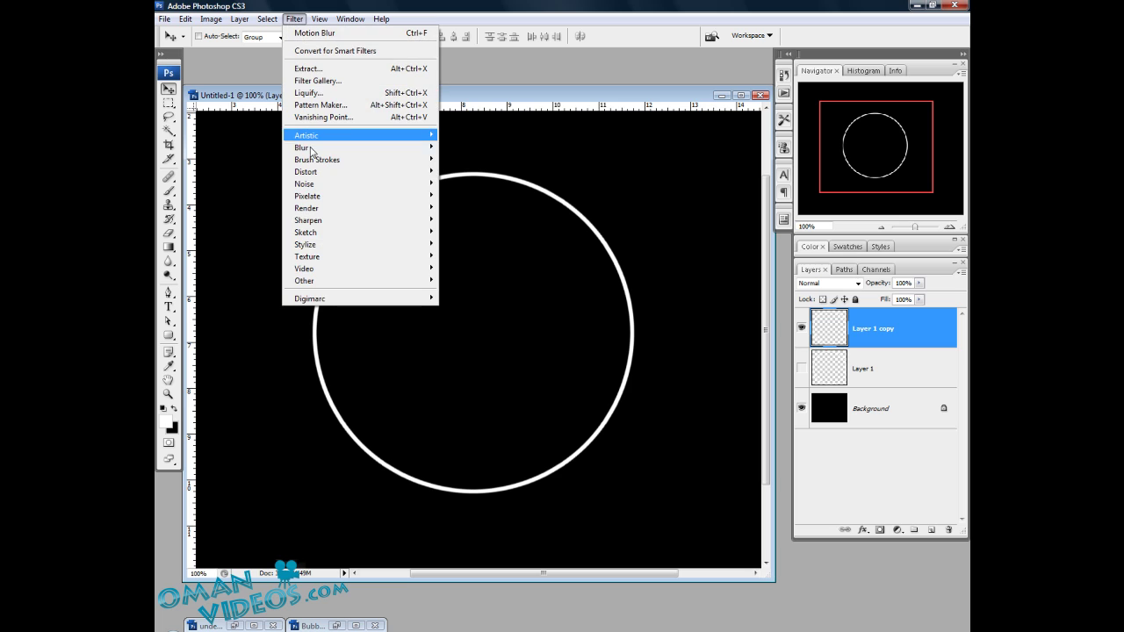
pyautogui.moveTo(312, 153)
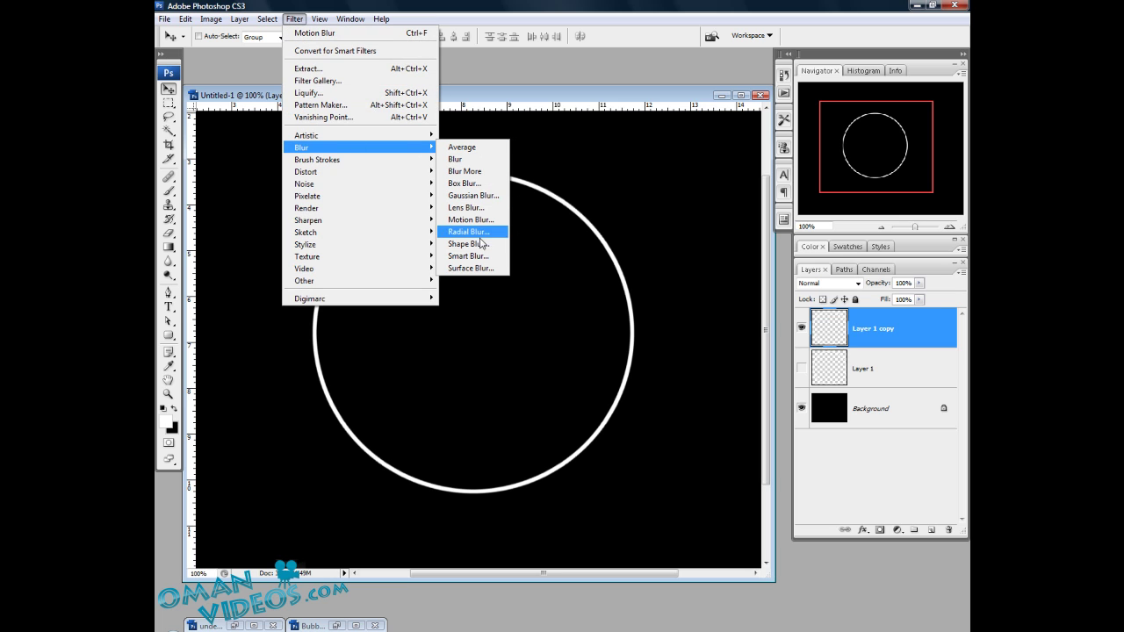
pyautogui.click(470, 219)
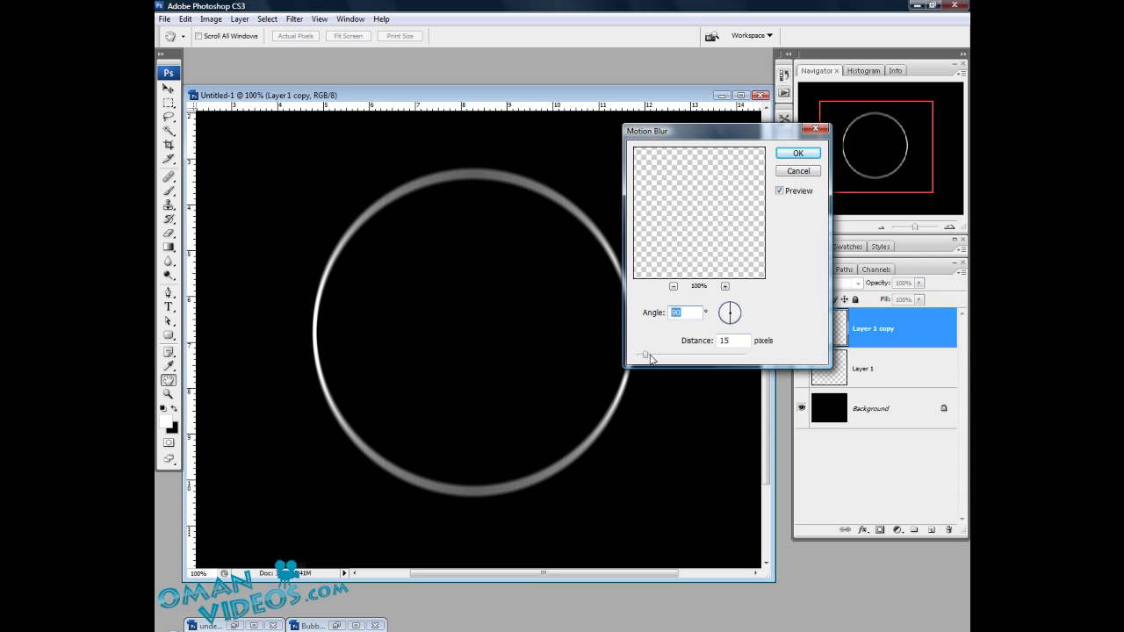
pyautogui.moveTo(651, 358); pyautogui.dragTo(650, 360)
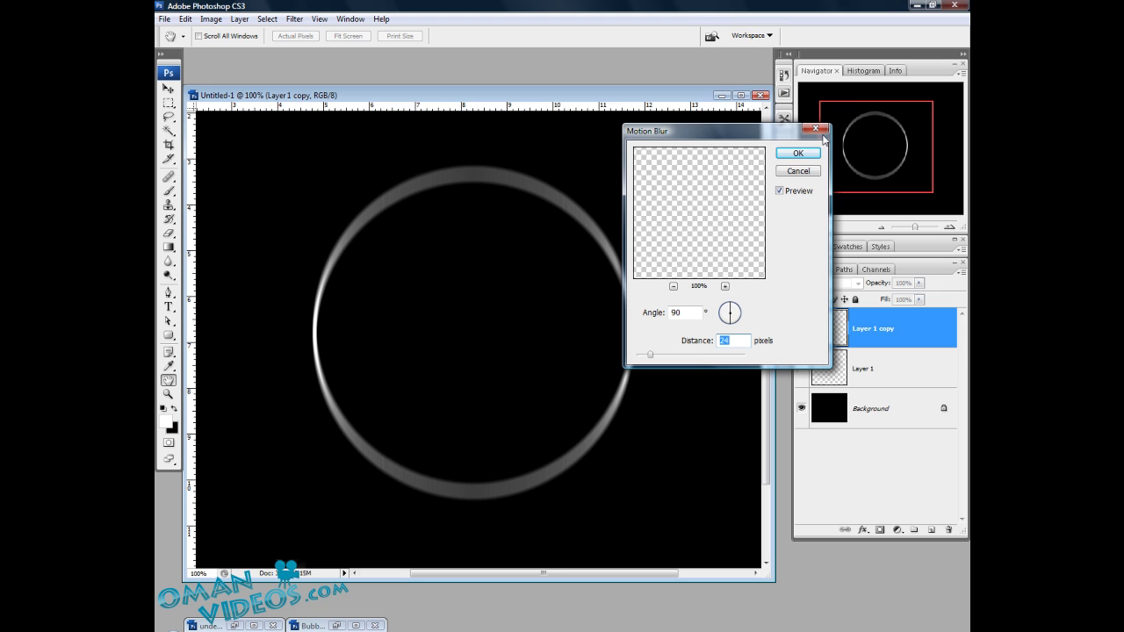
pyautogui.click(796, 152)
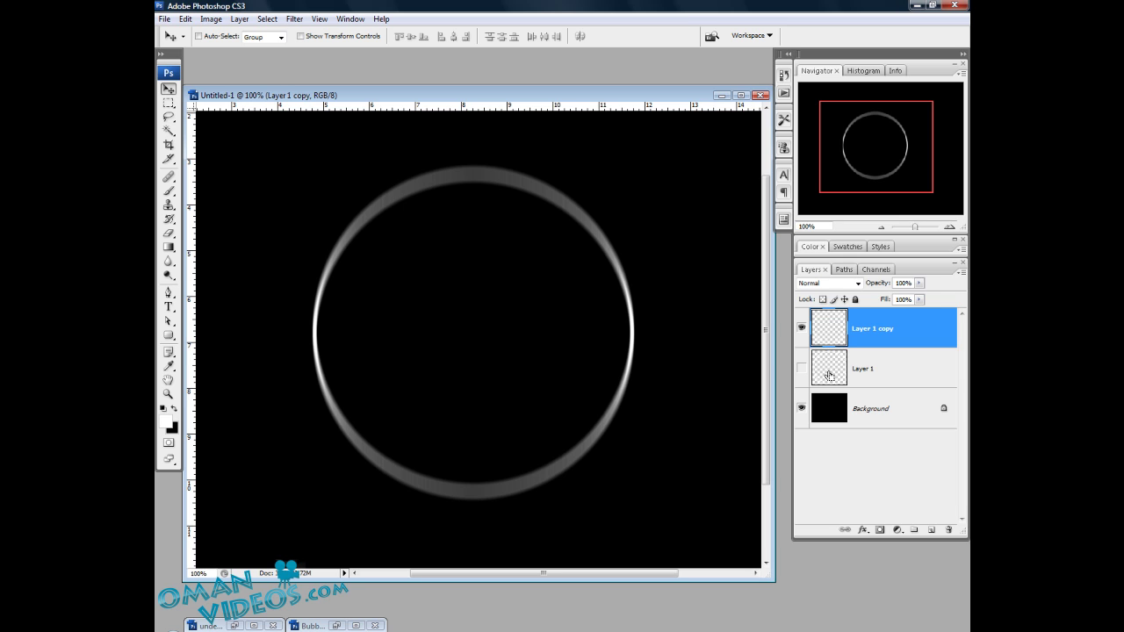
# Load the hidden Layer 1 ring as a selection and scale the selection outline to 98.6% about its centre
pyautogui.keyDown('ctrl'); pyautogui.click(829, 376); pyautogui.keyUp('ctrl')
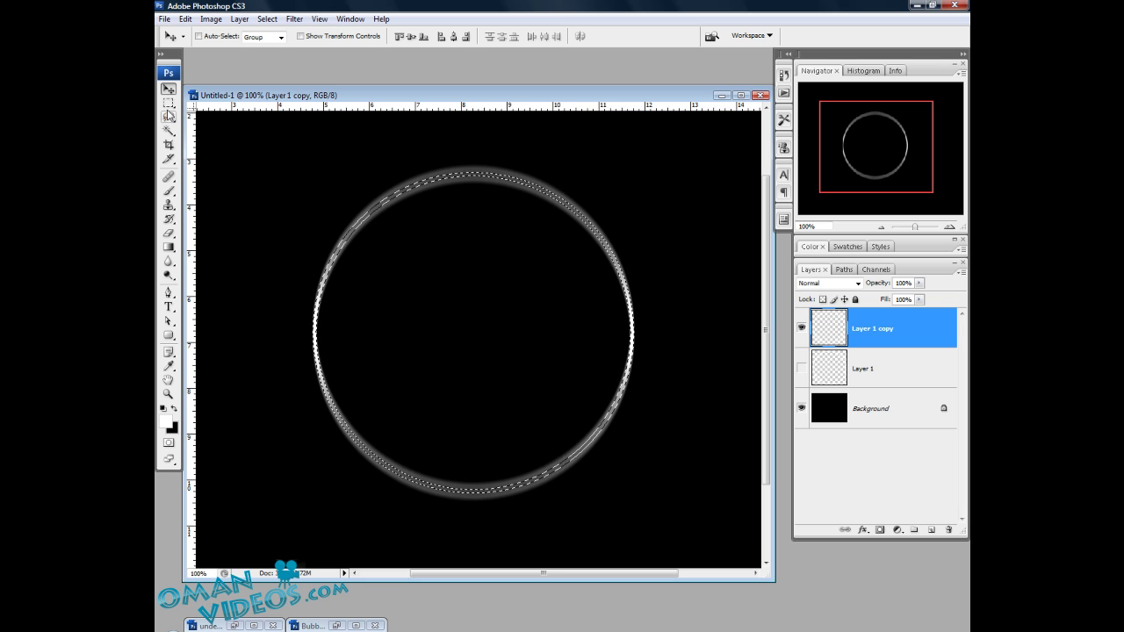
pyautogui.press('m')
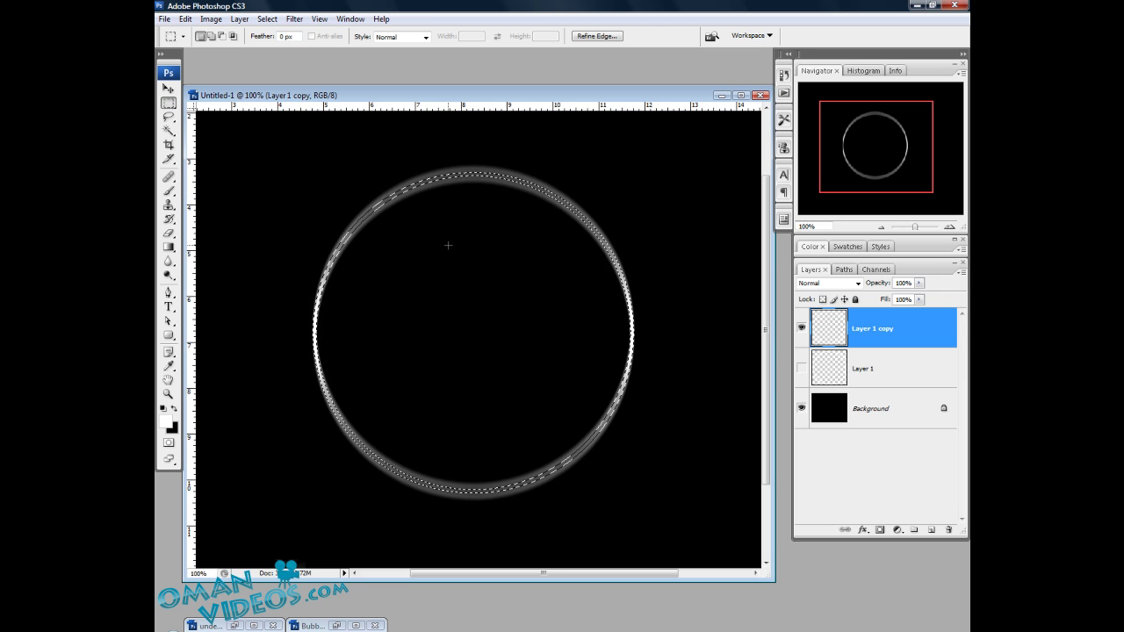
pyautogui.rightClick(514, 256)
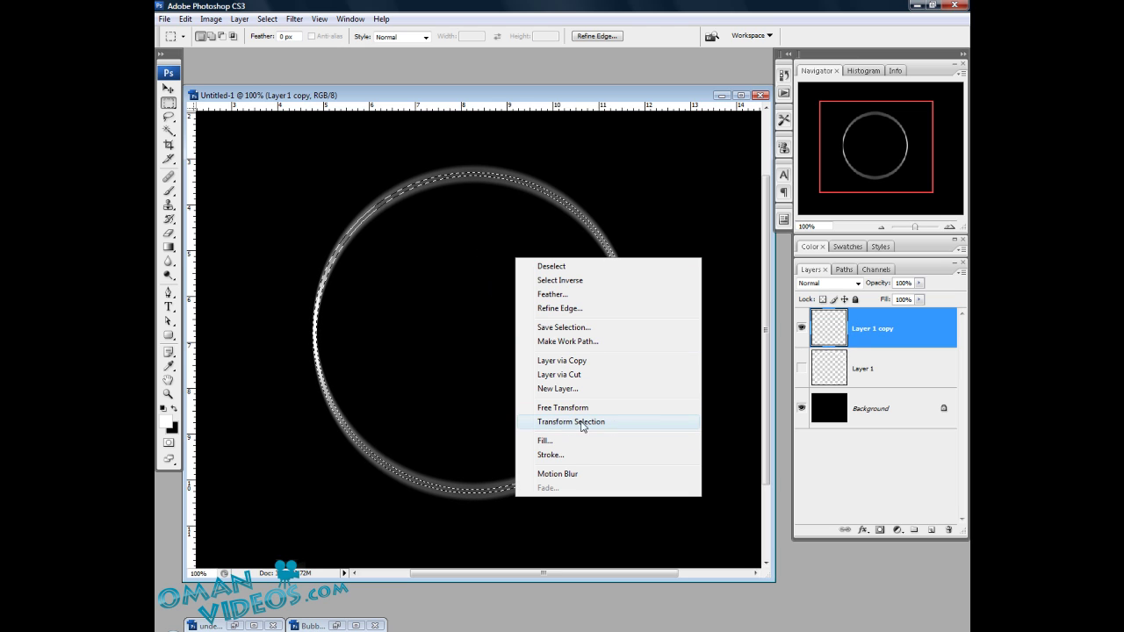
pyautogui.click(620, 424)
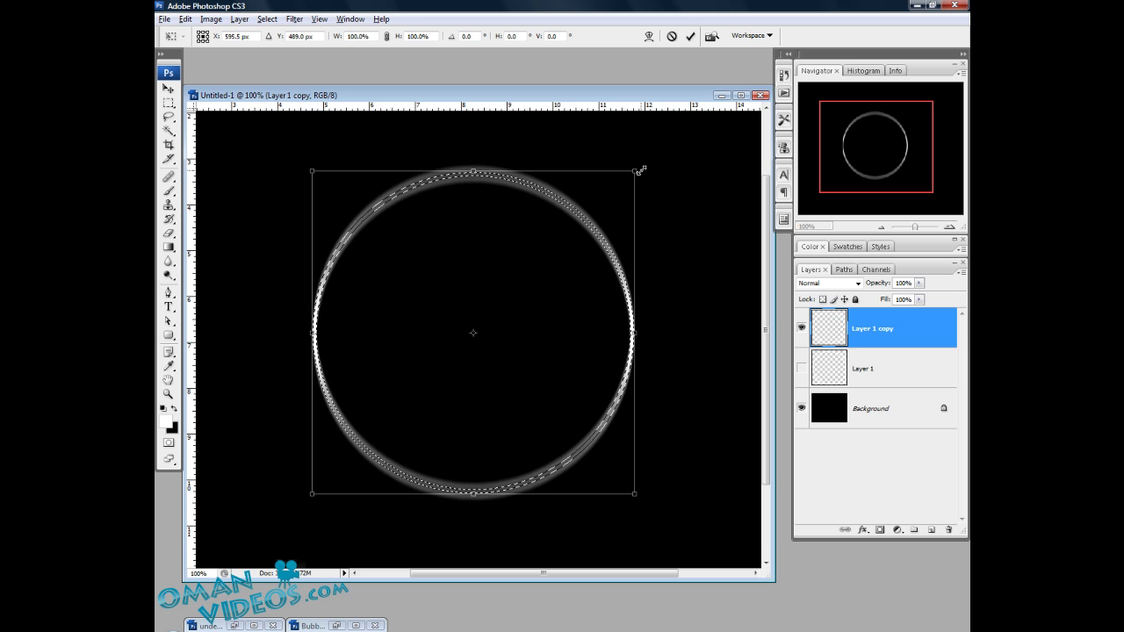
pyautogui.moveTo(633, 171); pyautogui.dragTo(635, 176)
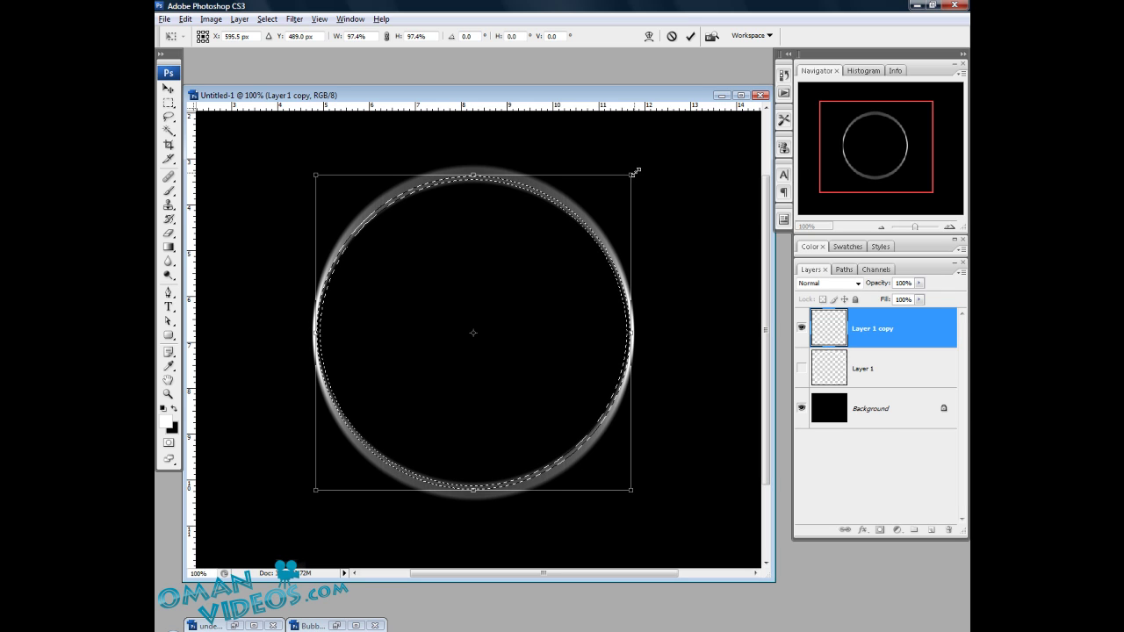
pyautogui.moveTo(635, 172); pyautogui.dragTo(638, 172)
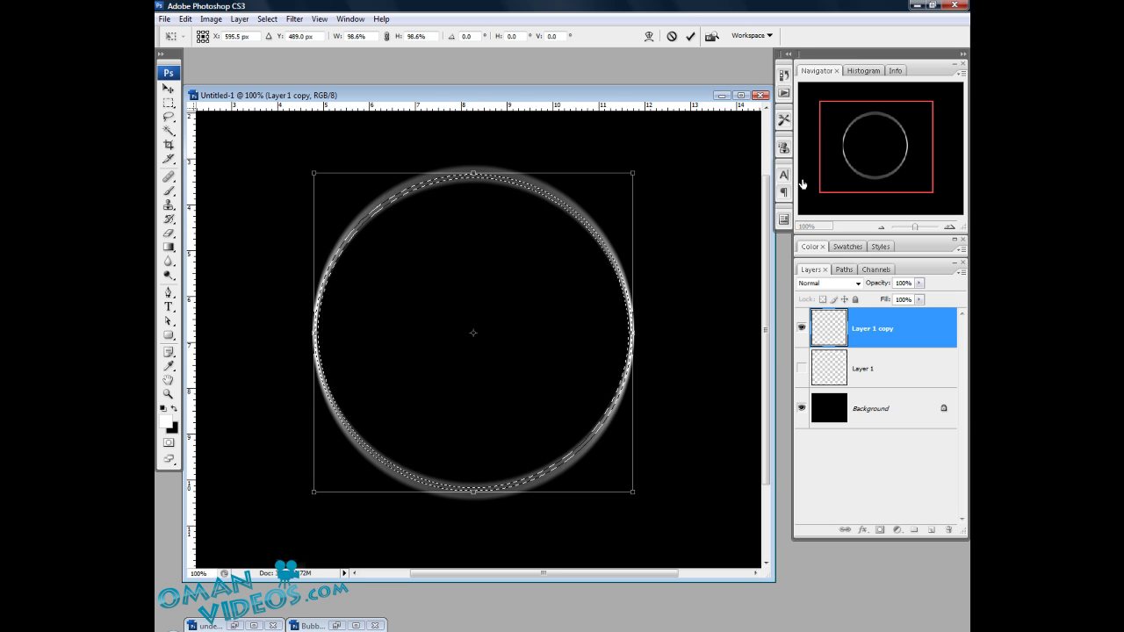
pyautogui.hotkey('ctrl', '+')
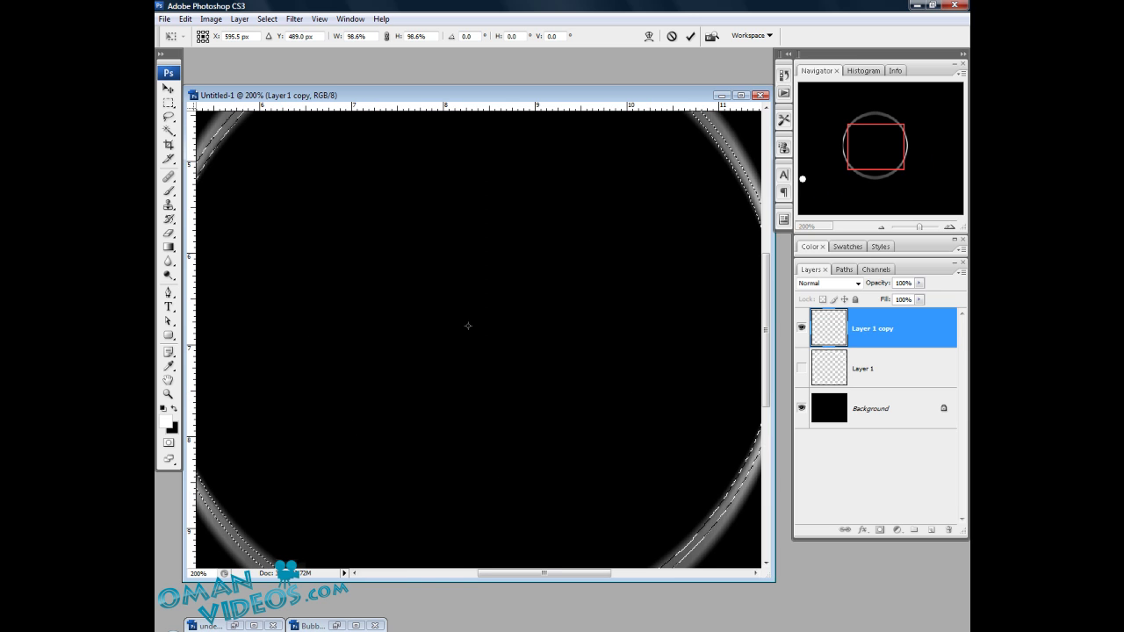
pyautogui.moveTo(662, 188); pyautogui.dragTo(585, 347)
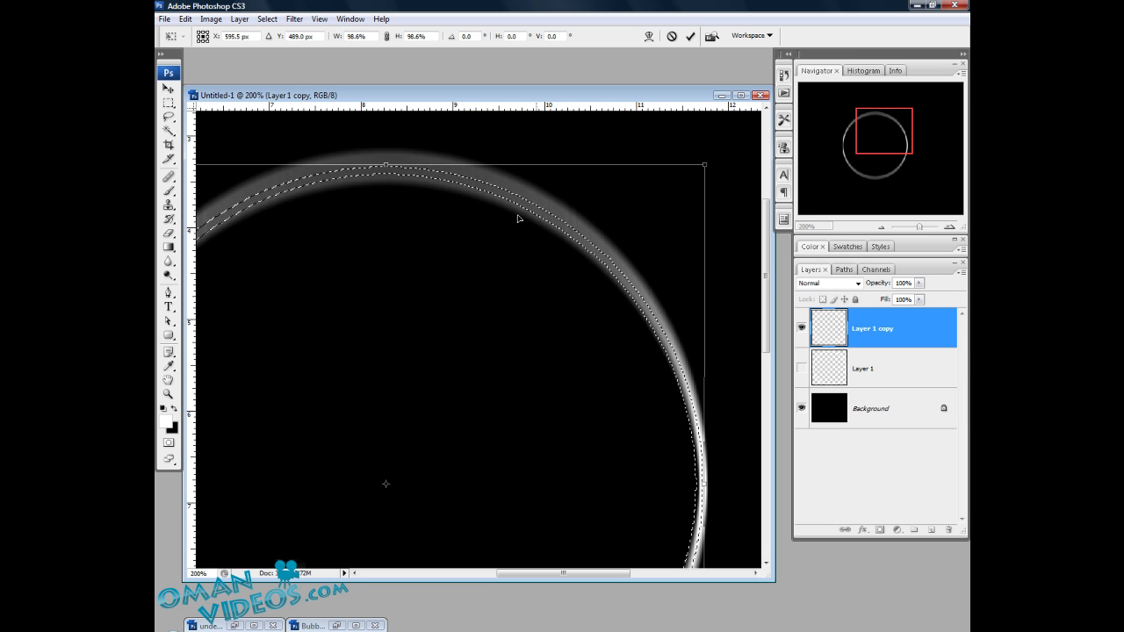
pyautogui.moveTo(519, 218); pyautogui.dragTo(408, 205)
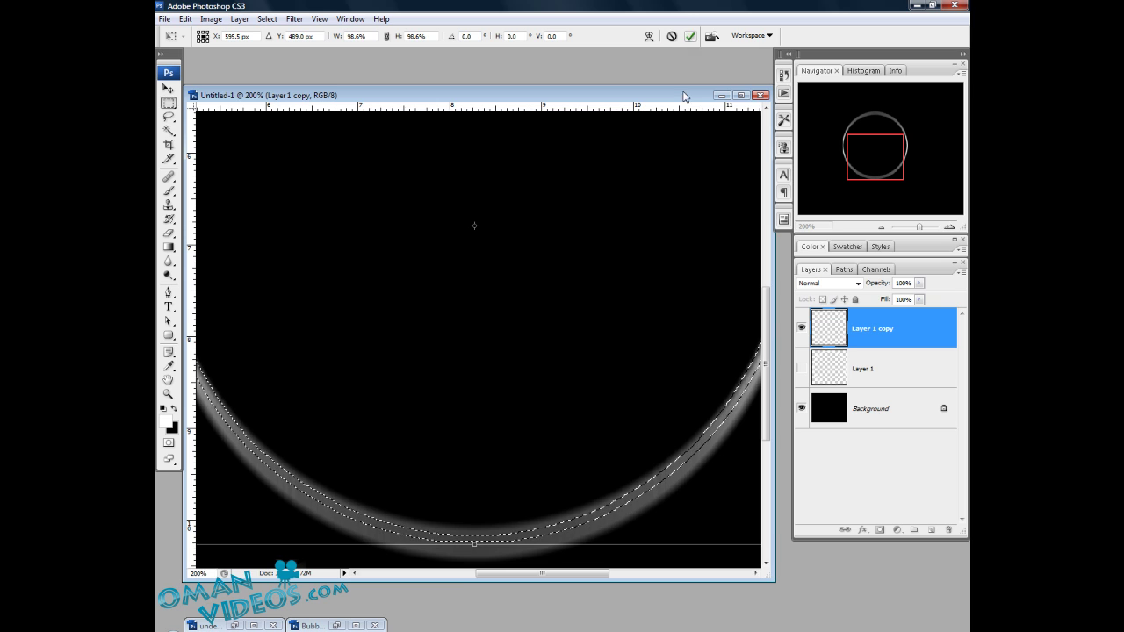
pyautogui.click(690, 36)
# Delete the selected thin ring area from the blurred Layer 1 copy and deselect
pyautogui.press('z')
pyautogui.keyDown('alt'); pyautogui.click(513, 318); pyautogui.keyUp('alt')
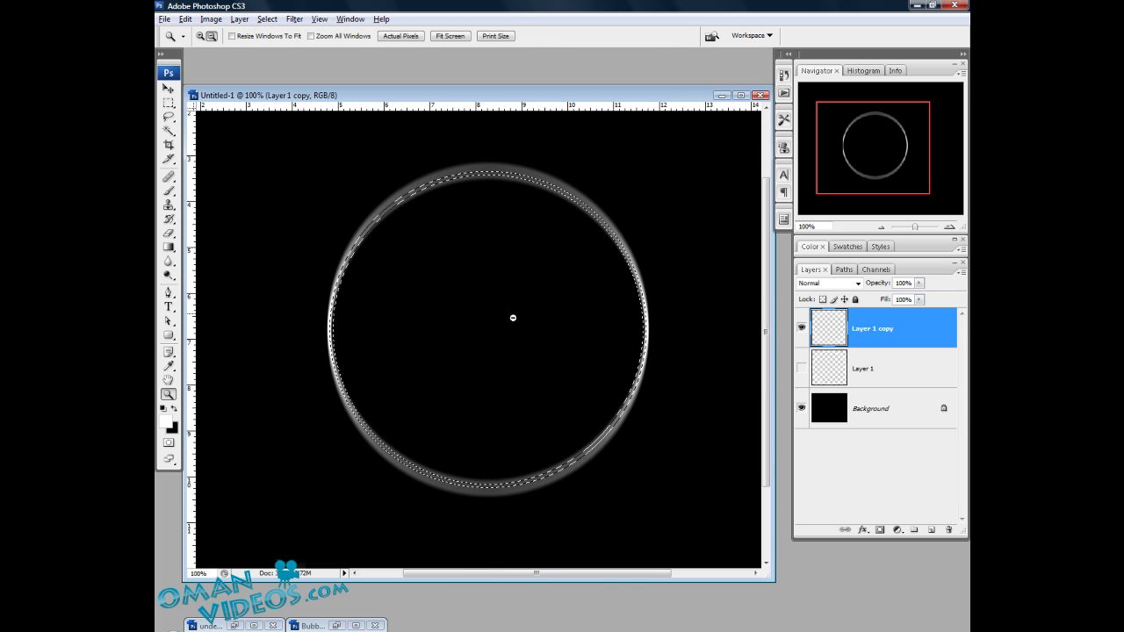
pyautogui.press('v')
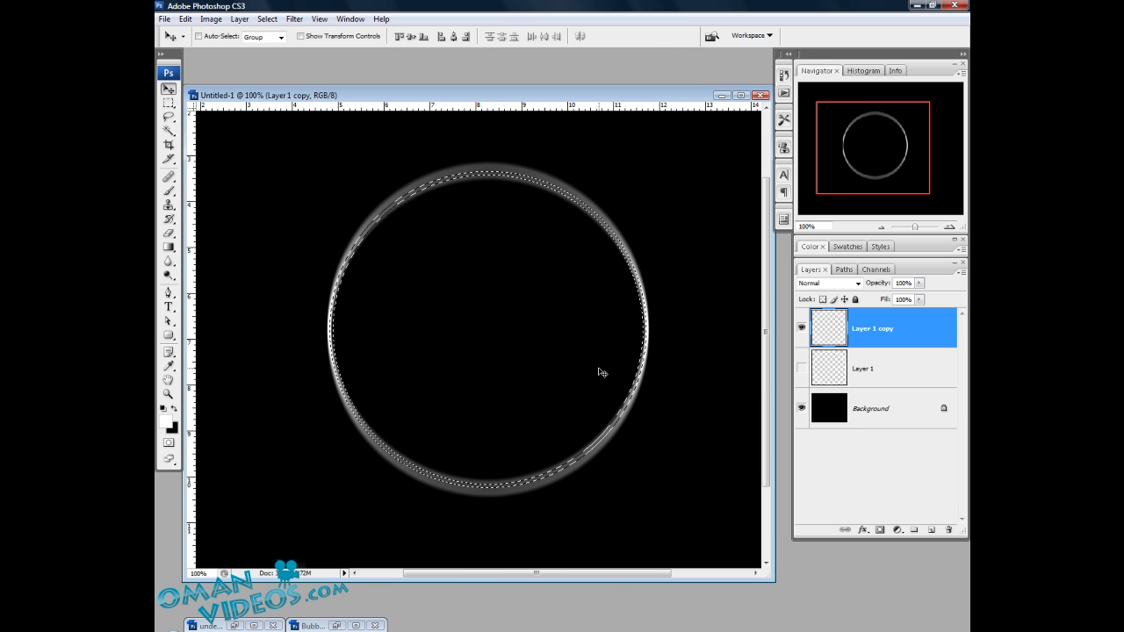
pyautogui.press('Delete')
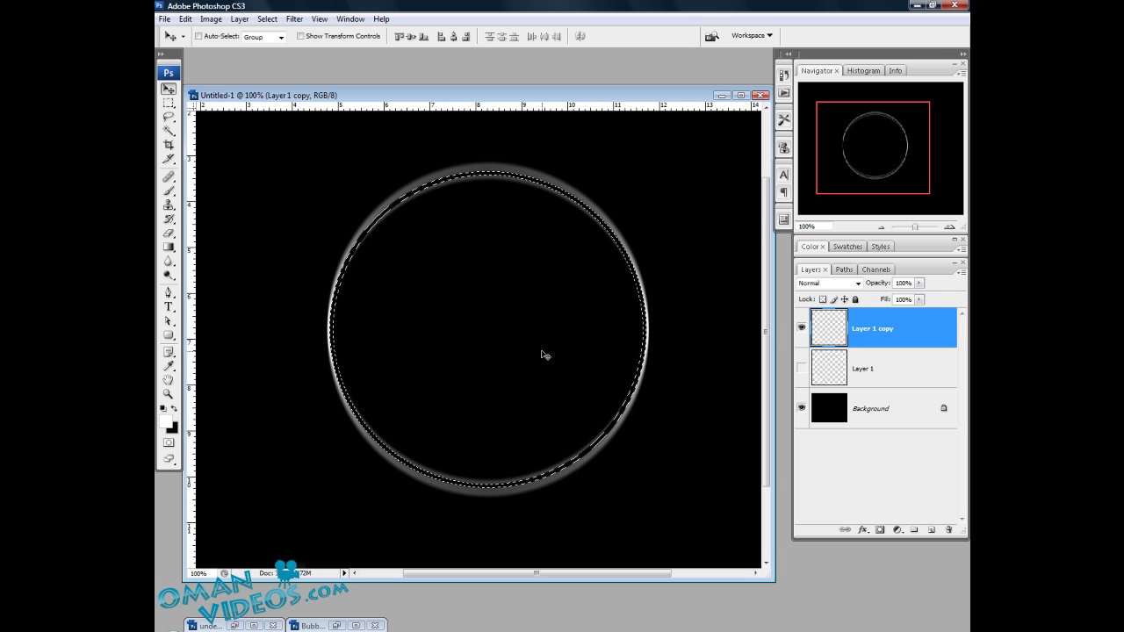
pyautogui.hotkey('ctrl', 'd')
pyautogui.moveTo(550, 265); pyautogui.dragTo(544, 279)
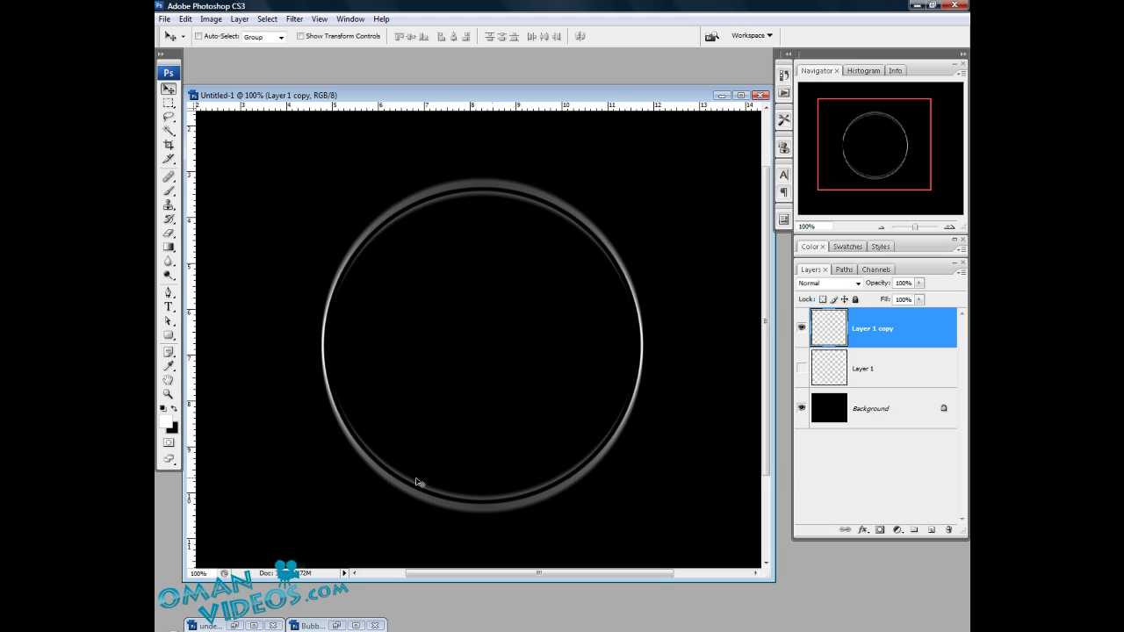
pyautogui.moveTo(497, 296); pyautogui.dragTo(510, 303)
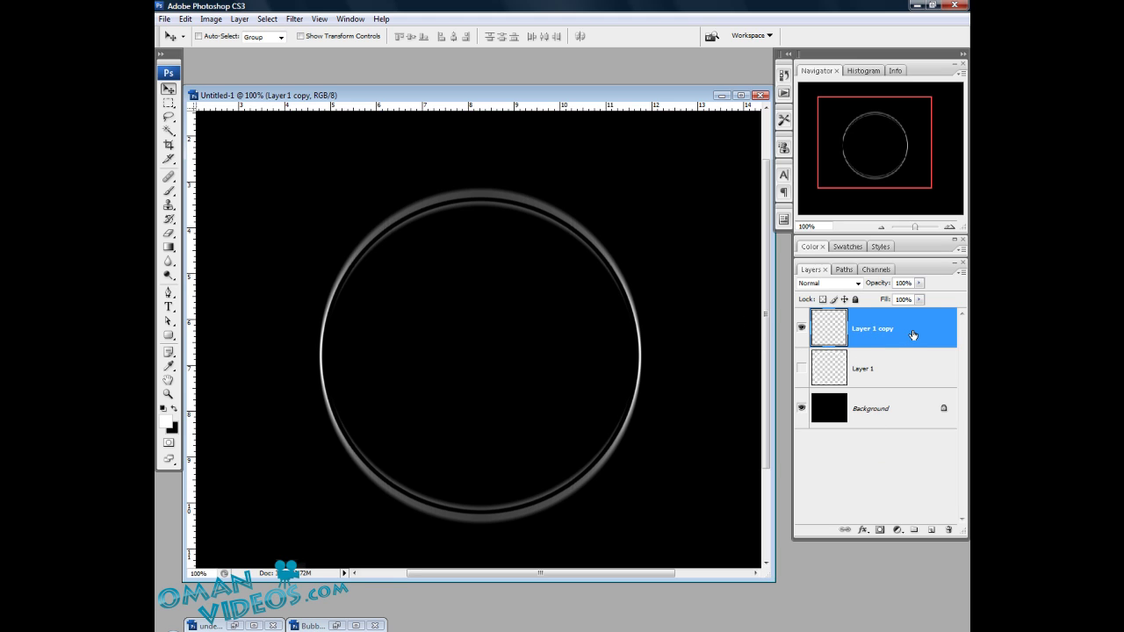
# Duplicate Layer 1 copy and apply a Gaussian Blur with a 5 pixel radius to the duplicate
pyautogui.hotkey('ctrl', 'j')
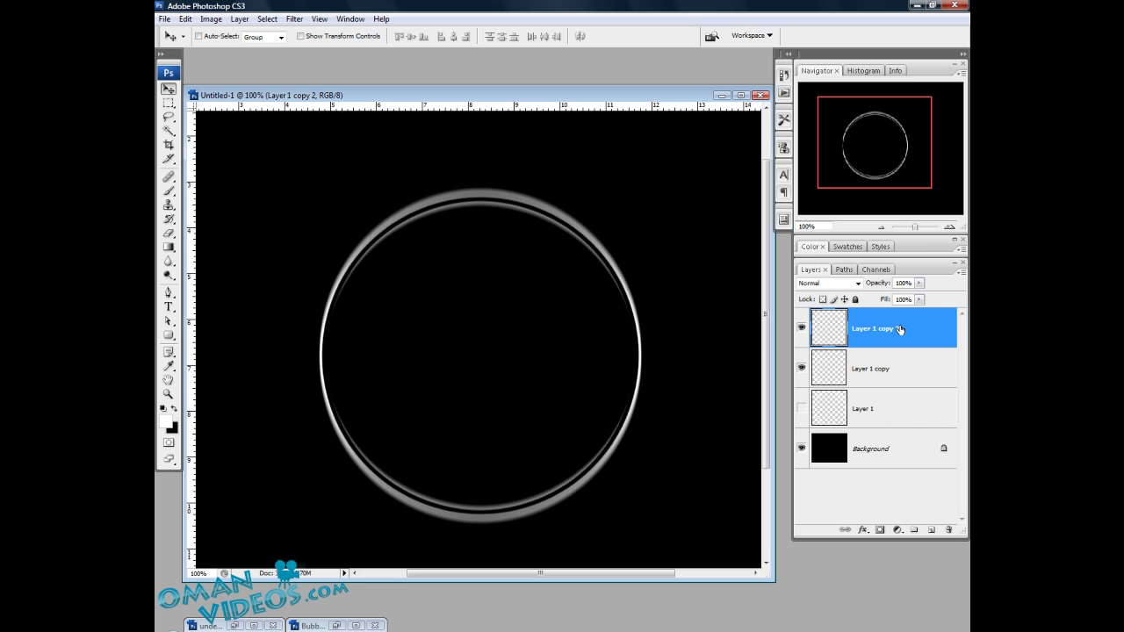
pyautogui.click(293, 19)
pyautogui.moveTo(351, 147)
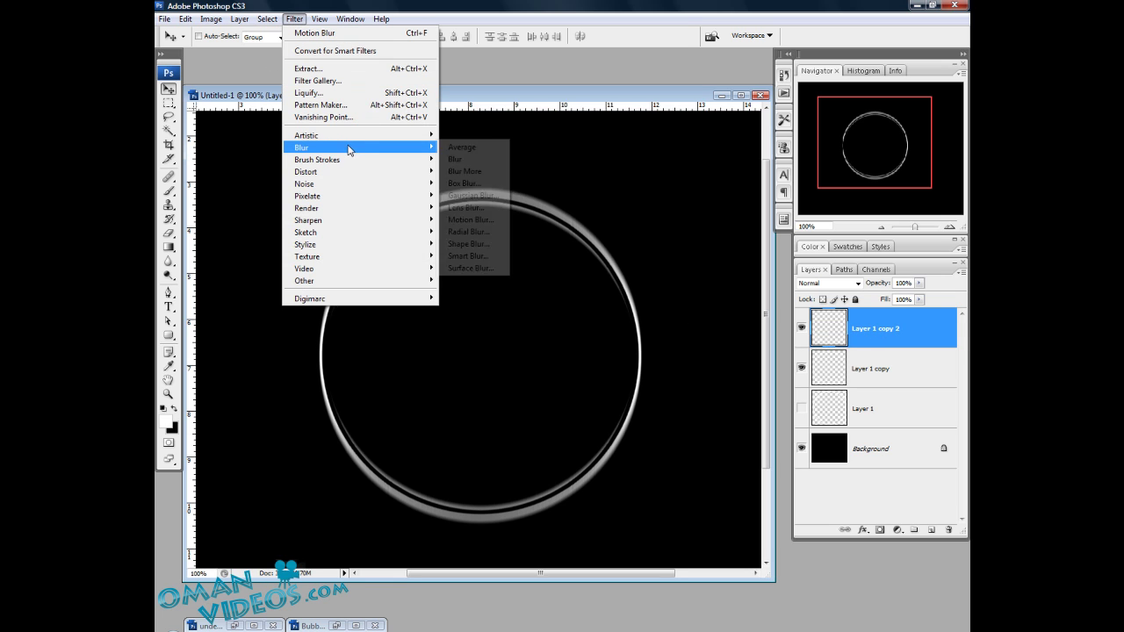
pyautogui.click(474, 195)
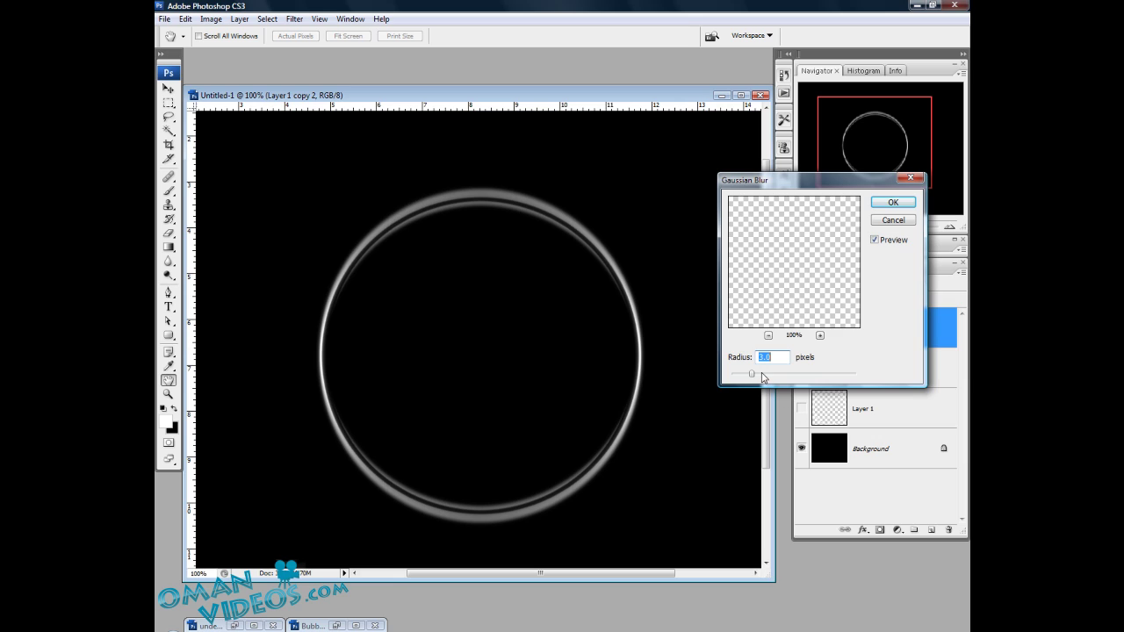
pyautogui.click(762, 377)
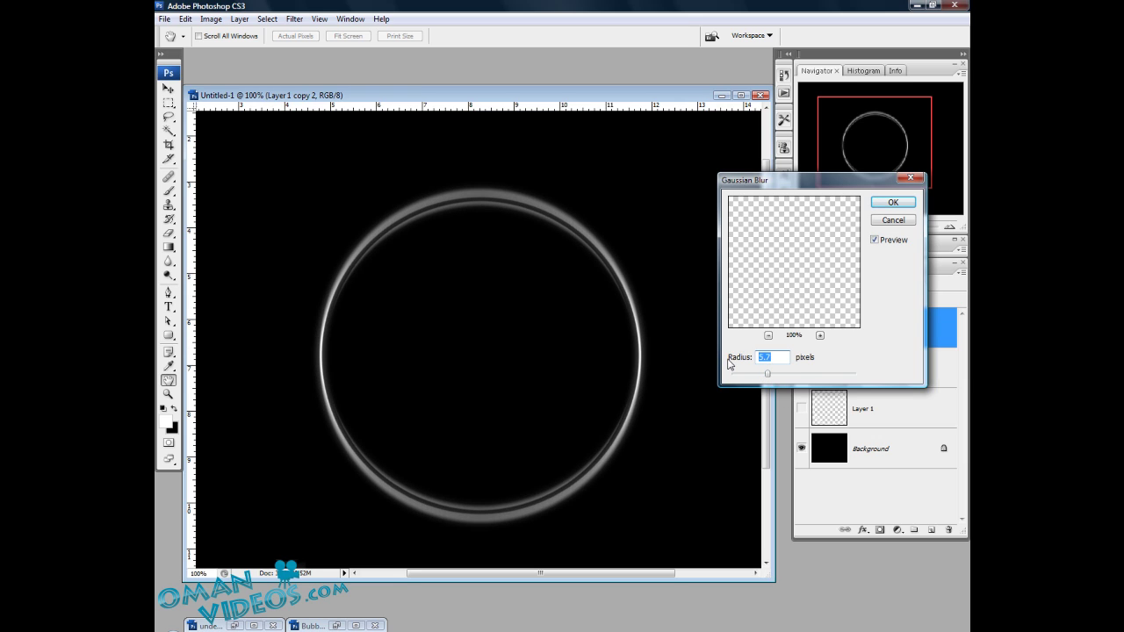
pyautogui.click(874, 205)
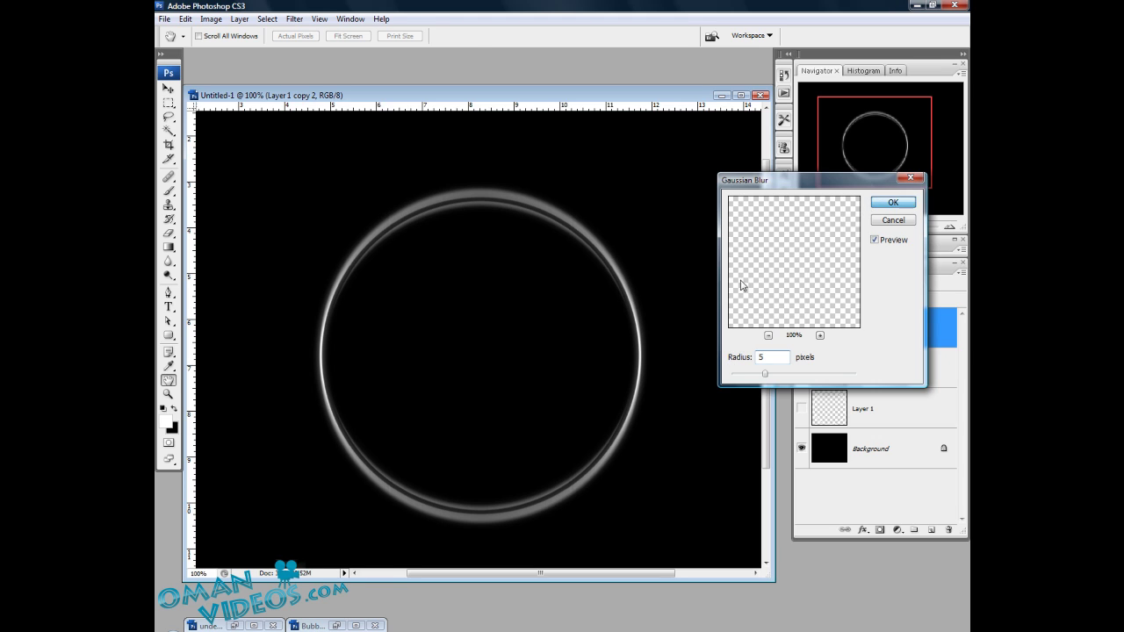
# Delete the hidden Layer 1 and add a new empty layer above Layer 1 copy 2
pyautogui.click(849, 413)
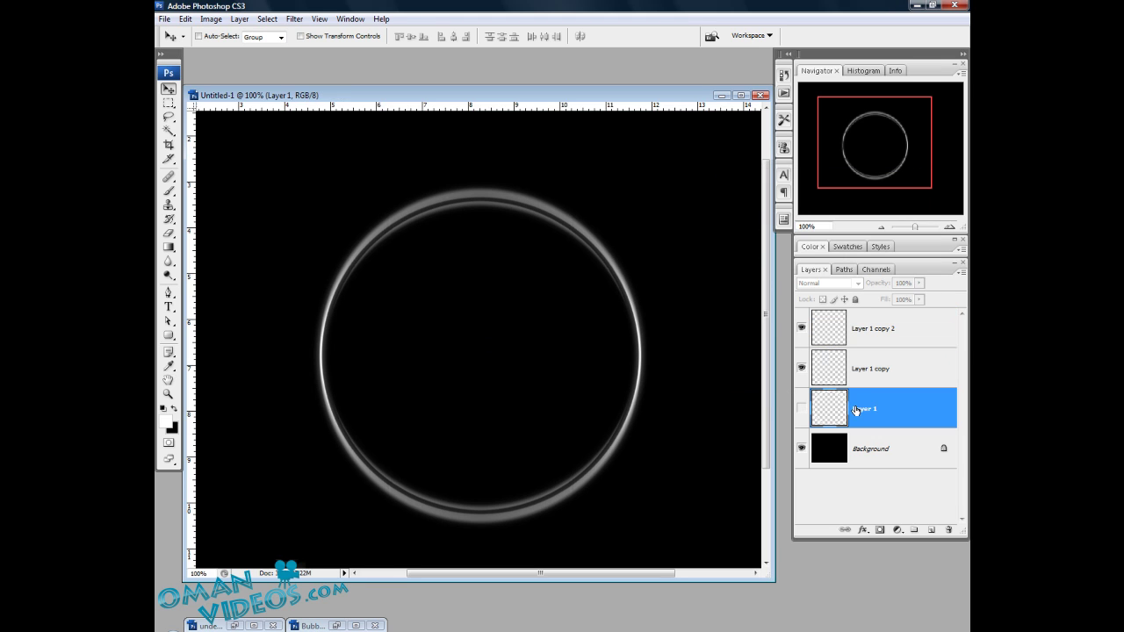
pyautogui.moveTo(859, 409); pyautogui.dragTo(948, 529)
pyautogui.click(843, 326)
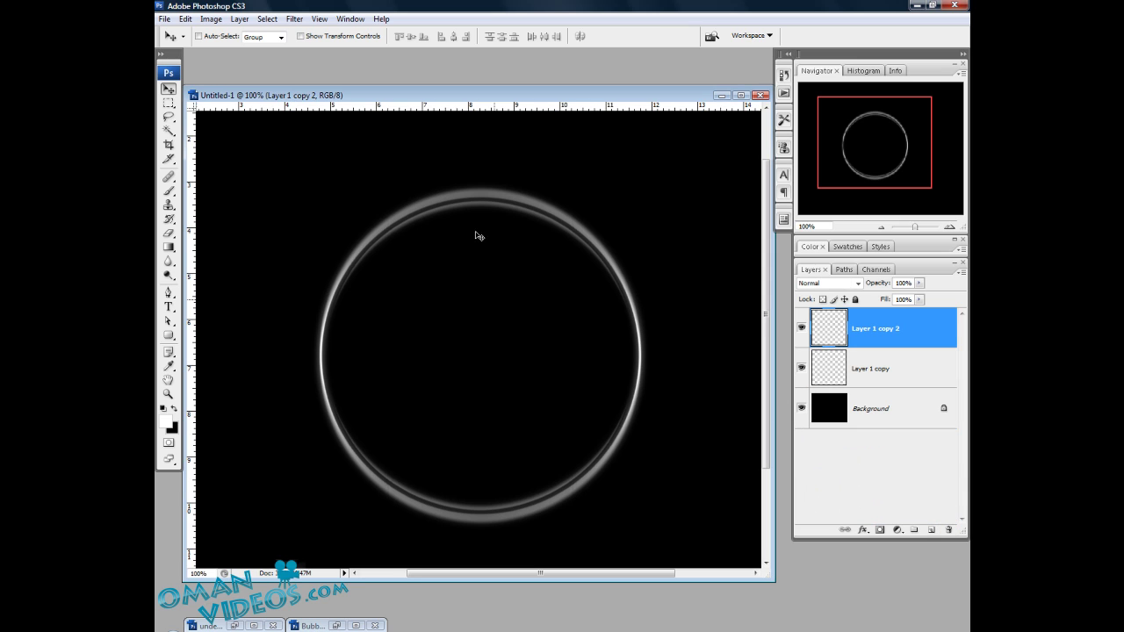
pyautogui.hotkey('shift', 'Up')
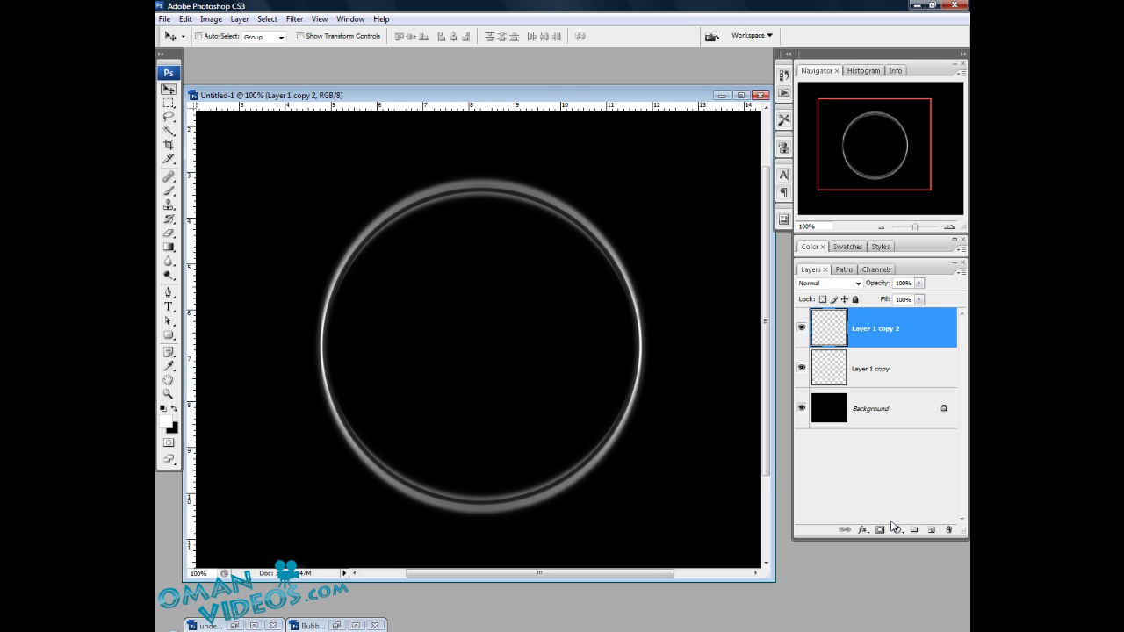
pyautogui.click(932, 530)
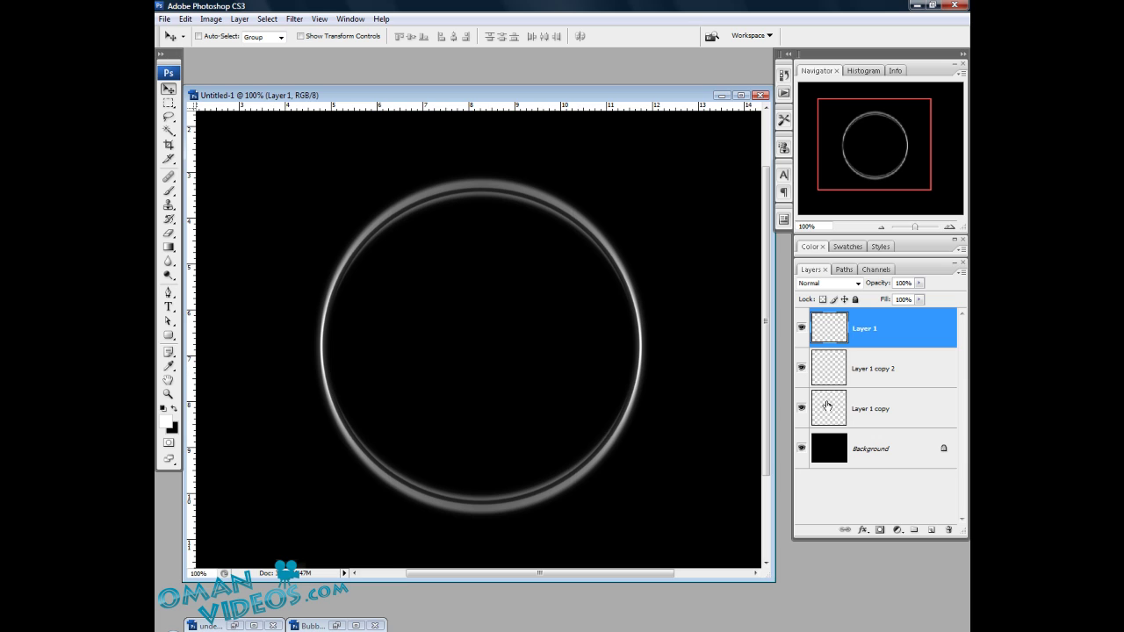
# Draw a closed bean-shaped path with the Pen tool in Paths mode, just inside the ring's lower-left curve
pyautogui.click(167, 293)
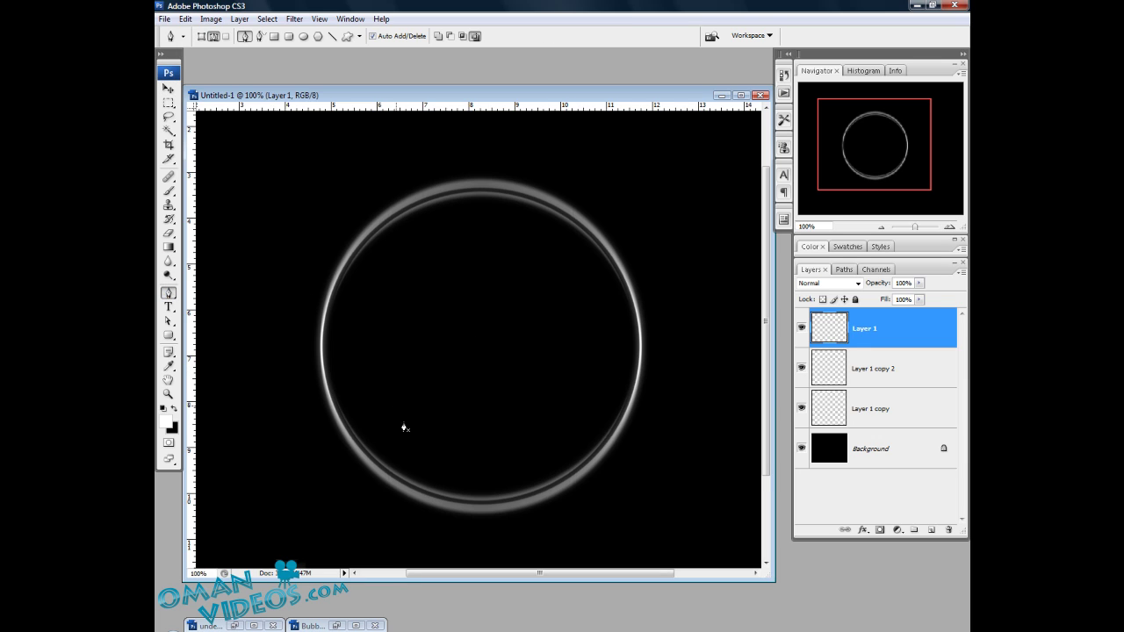
pyautogui.press('z')
pyautogui.click(451, 449)
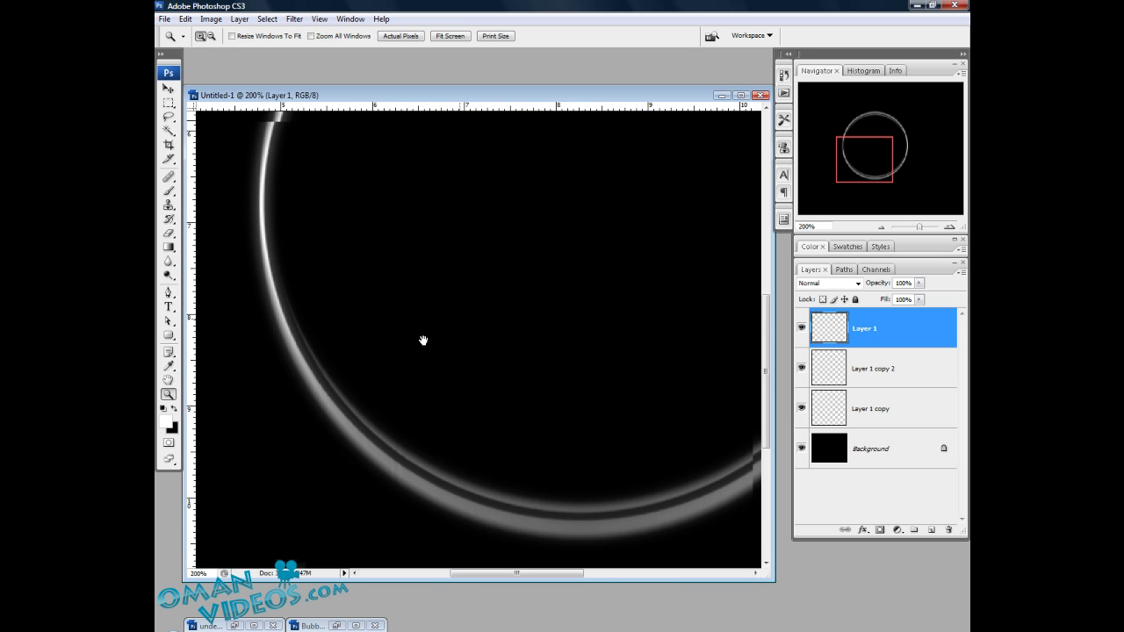
pyautogui.moveTo(424, 340); pyautogui.dragTo(371, 389)
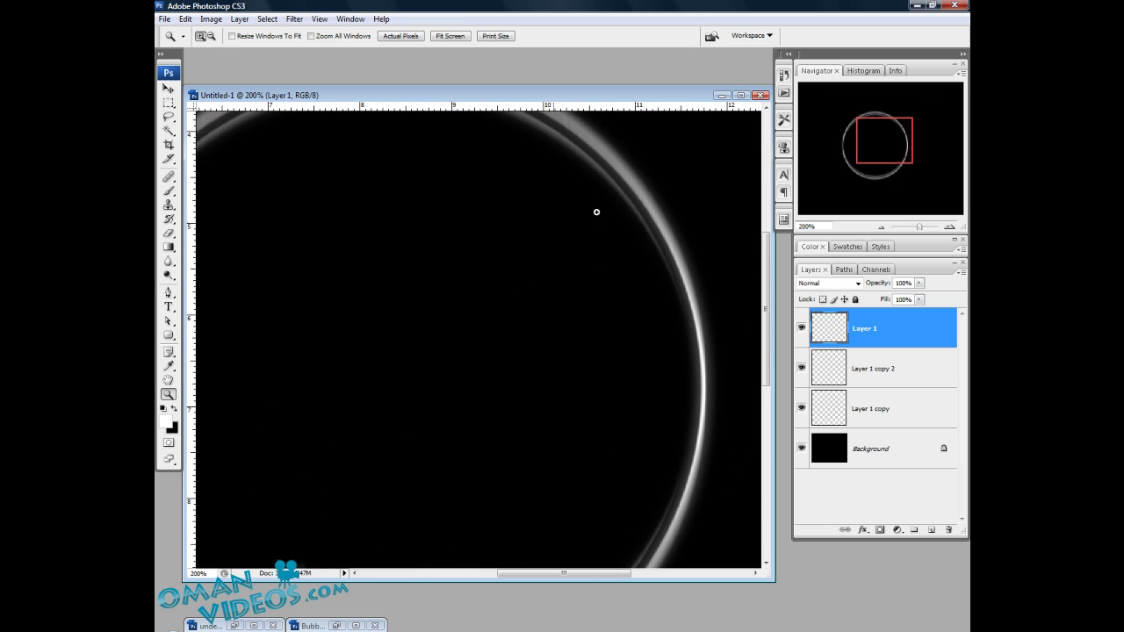
pyautogui.moveTo(596, 212); pyautogui.dragTo(542, 209)
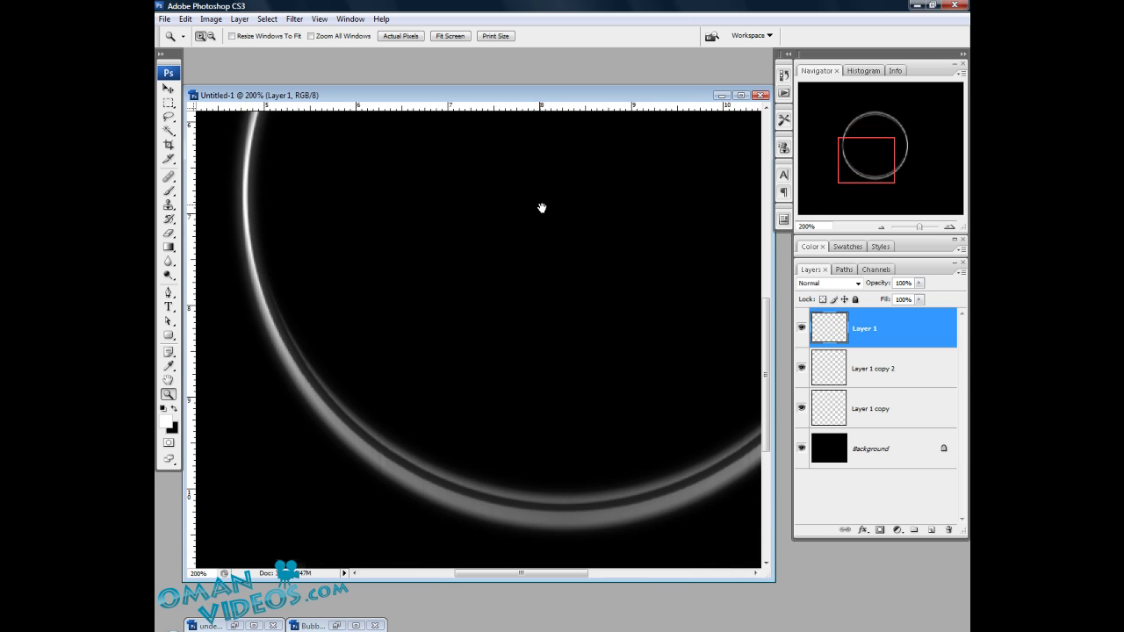
pyautogui.moveTo(399, 373); pyautogui.dragTo(448, 371)
pyautogui.click(427, 301)
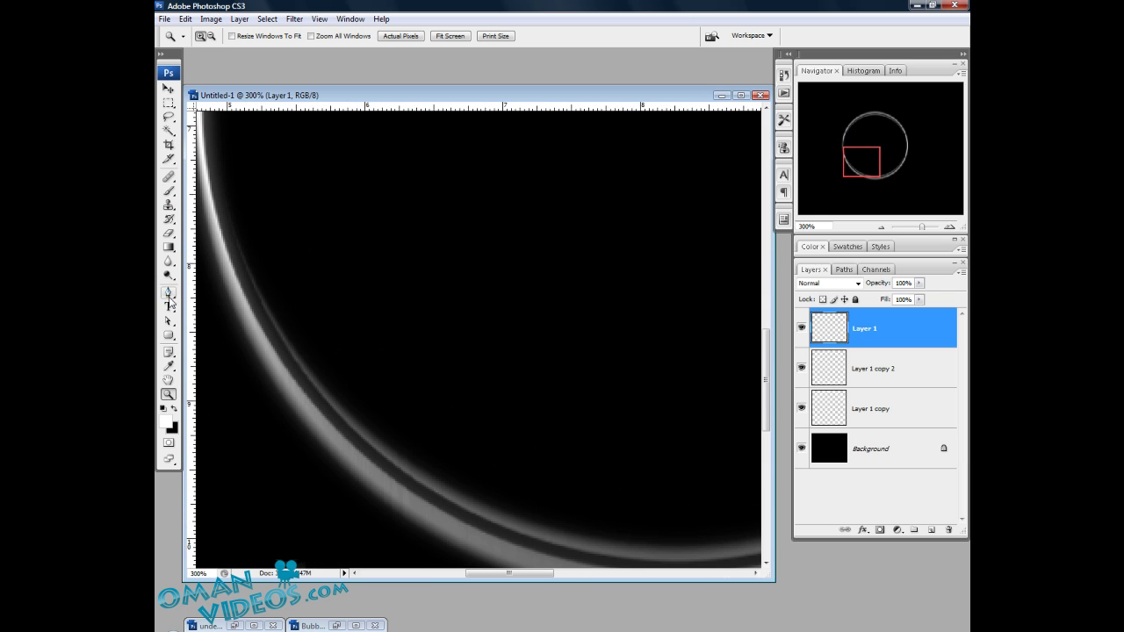
pyautogui.click(169, 293)
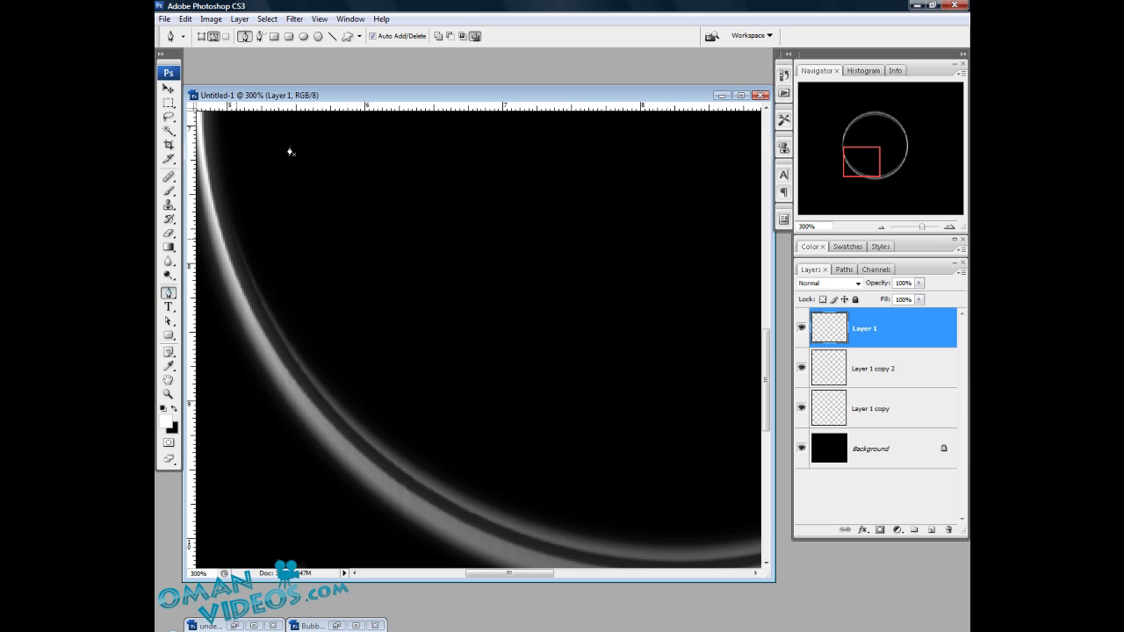
pyautogui.click(213, 37)
pyautogui.moveTo(371, 329); pyautogui.dragTo(444, 380)
pyautogui.moveTo(463, 417); pyautogui.dragTo(462, 438)
pyautogui.moveTo(517, 401); pyautogui.dragTo(515, 376)
pyautogui.hotkey('ctrl', 'z')
pyautogui.moveTo(463, 426); pyautogui.dragTo(473, 460)
pyautogui.moveTo(520, 406); pyautogui.dragTo(516, 373)
pyautogui.click(372, 334)
pyautogui.moveTo(372, 334); pyautogui.dragTo(354, 400)
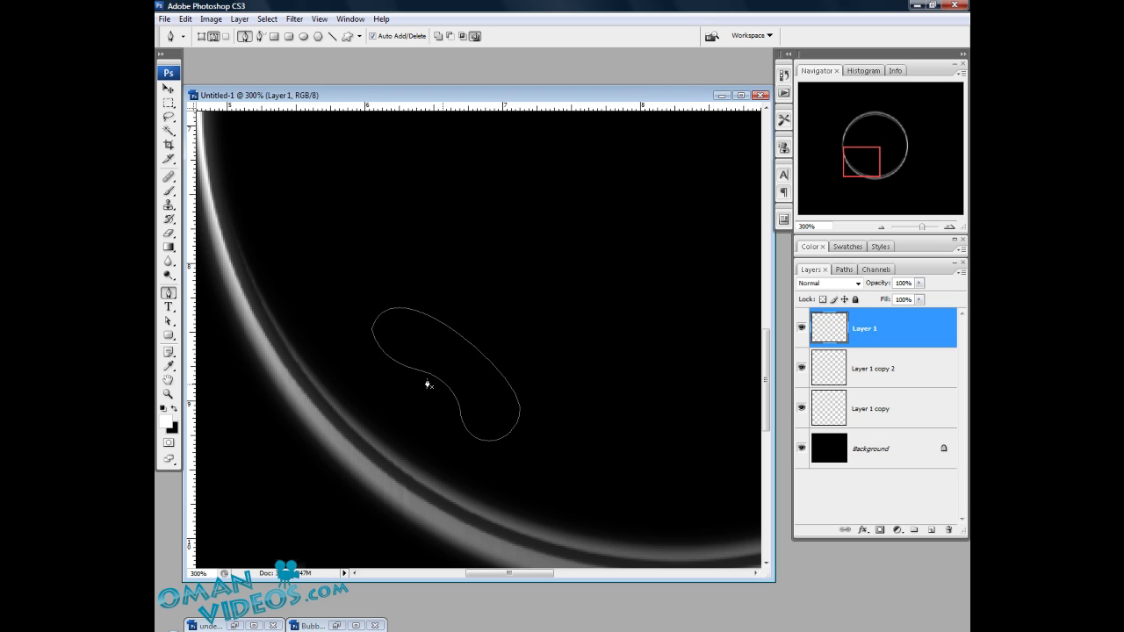
# Smooth the bean-shaped path by adjusting its upper-left anchor handles and shifting the concave edge's anchor point with the Direct Selection tool
pyautogui.press('z')
pyautogui.click(469, 355)
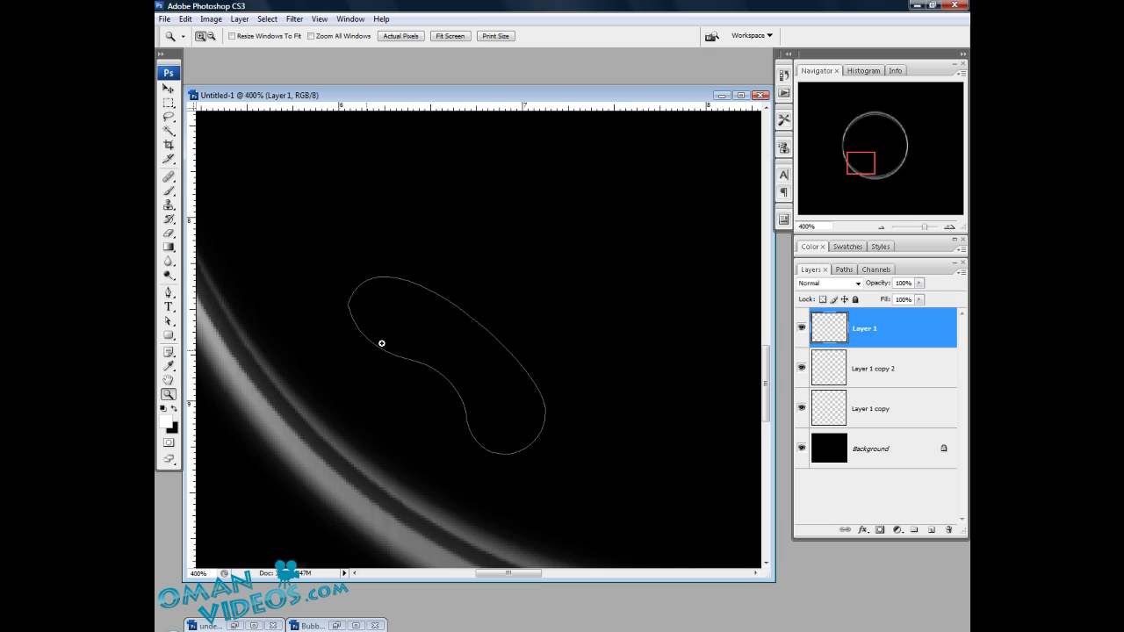
pyautogui.scroll(-2, 439, 266)
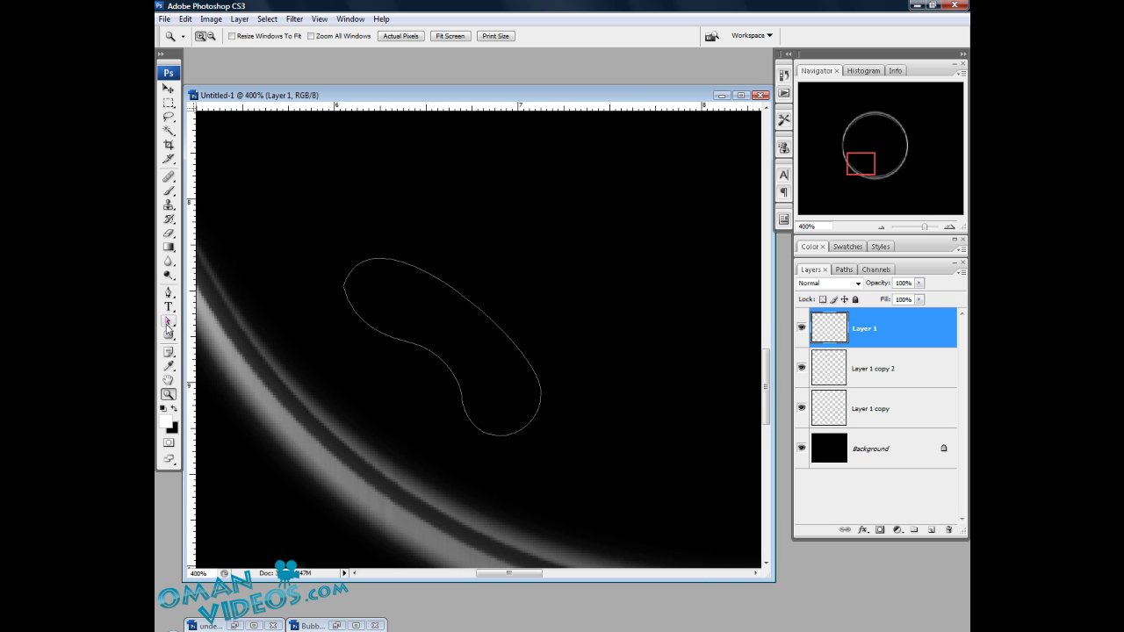
pyautogui.moveTo(168, 322); pyautogui.dragTo(223, 339)
pyautogui.click(343, 290)
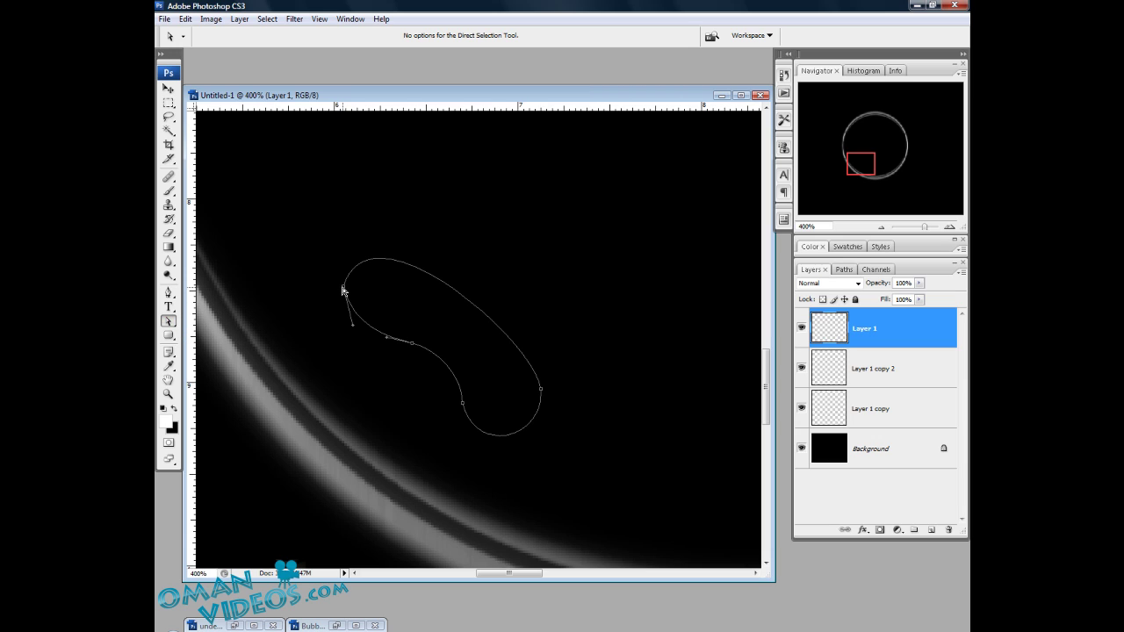
pyautogui.moveTo(344, 290); pyautogui.dragTo(365, 200)
pyautogui.moveTo(343, 293); pyautogui.dragTo(341, 323)
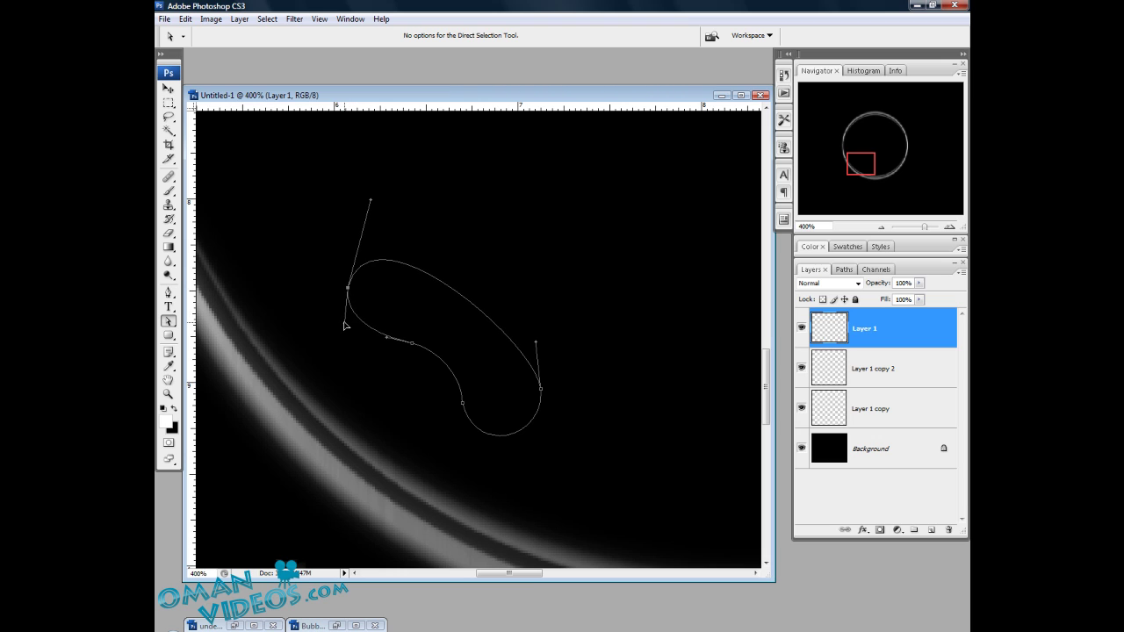
pyautogui.click(402, 338)
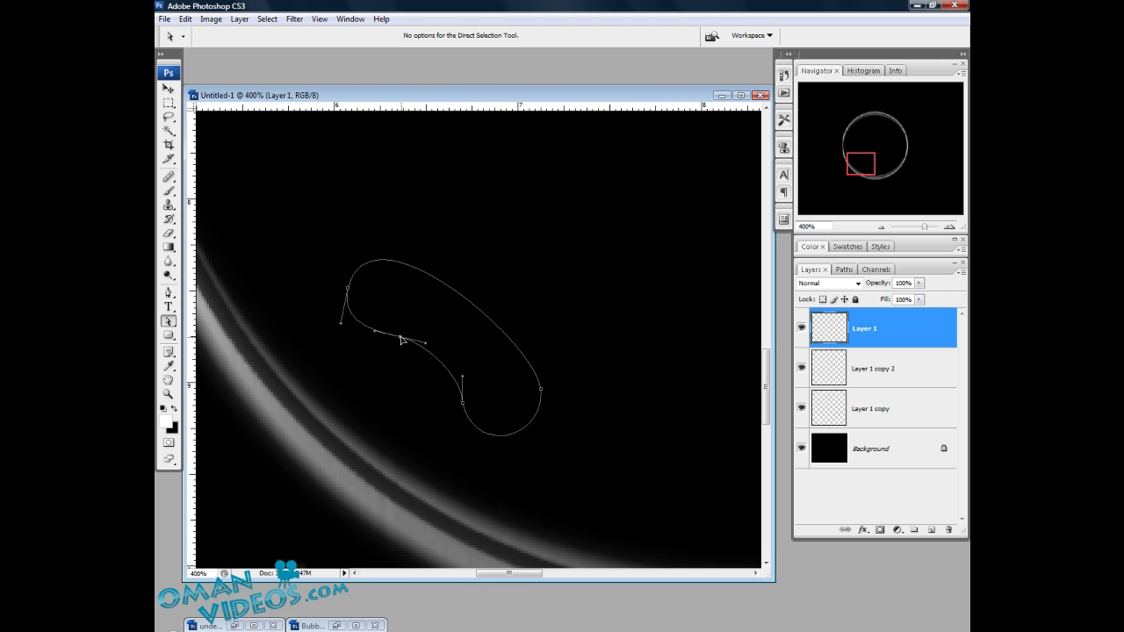
# Refine the bean-shaped path's lower end and concave edge by shifting their anchor points and handles with the Direct Selection tool
pyautogui.moveTo(464, 407); pyautogui.dragTo(465, 401)
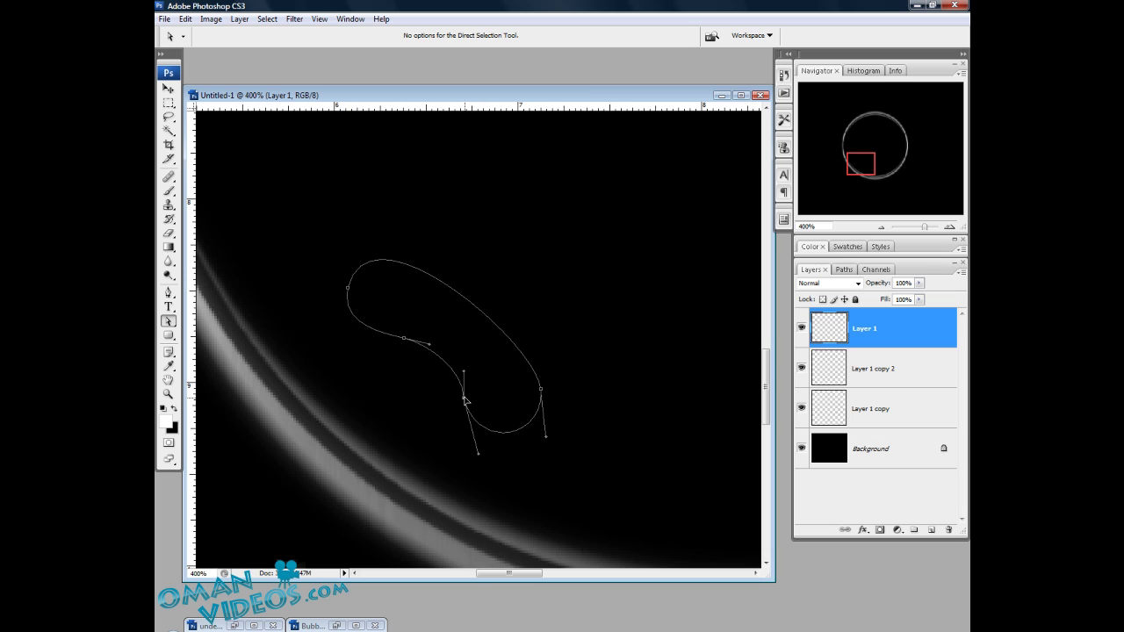
pyautogui.moveTo(542, 392); pyautogui.dragTo(534, 387)
pyautogui.moveTo(528, 338)
pyautogui.mouseDown()
pyautogui.moveTo(536, 329)
pyautogui.moveTo(544, 341)
pyautogui.mouseUp()
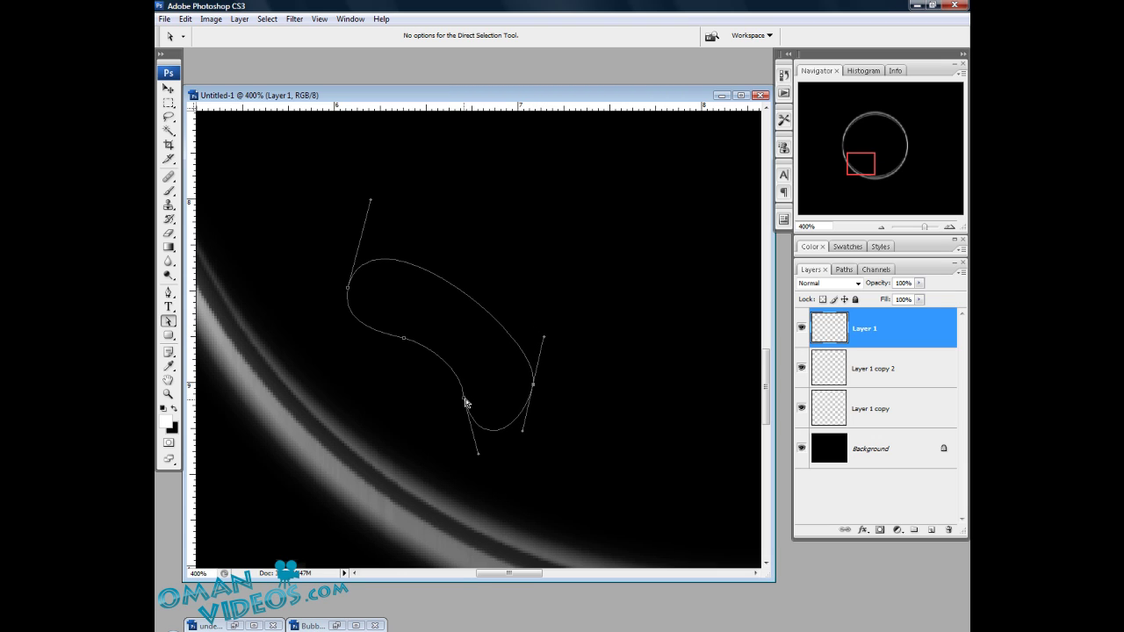
pyautogui.moveTo(466, 402); pyautogui.dragTo(464, 395)
pyautogui.click(396, 341)
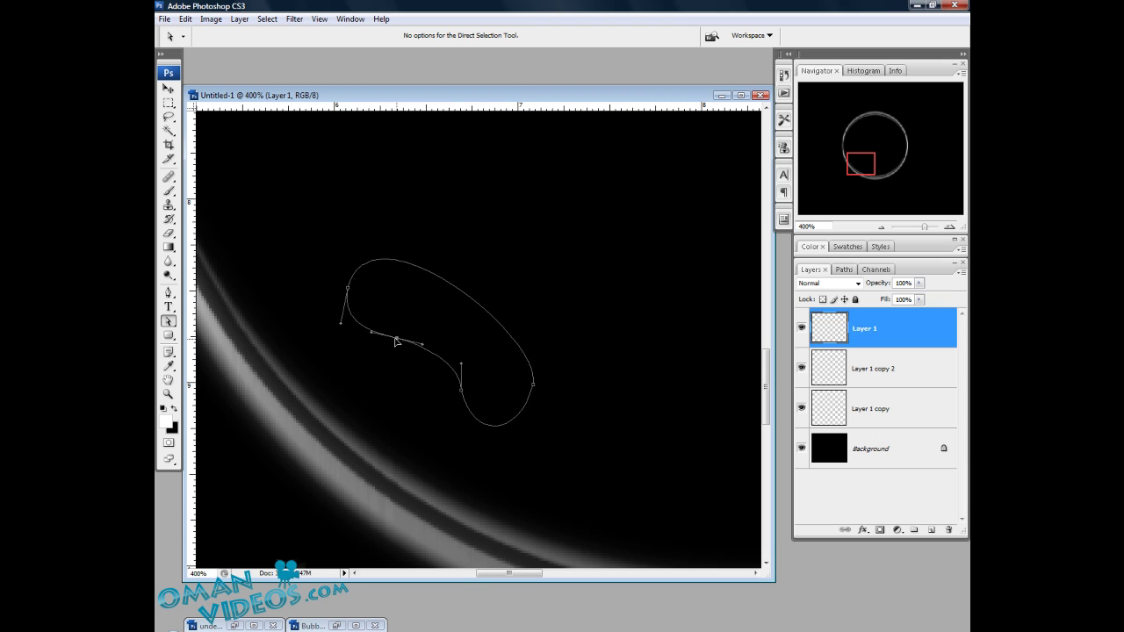
pyautogui.click(460, 392)
# Convert the bean-shaped path into an anti-aliased selection with a 0 pixel feather radius and fill it with the white foreground color
pyautogui.click(167, 293)
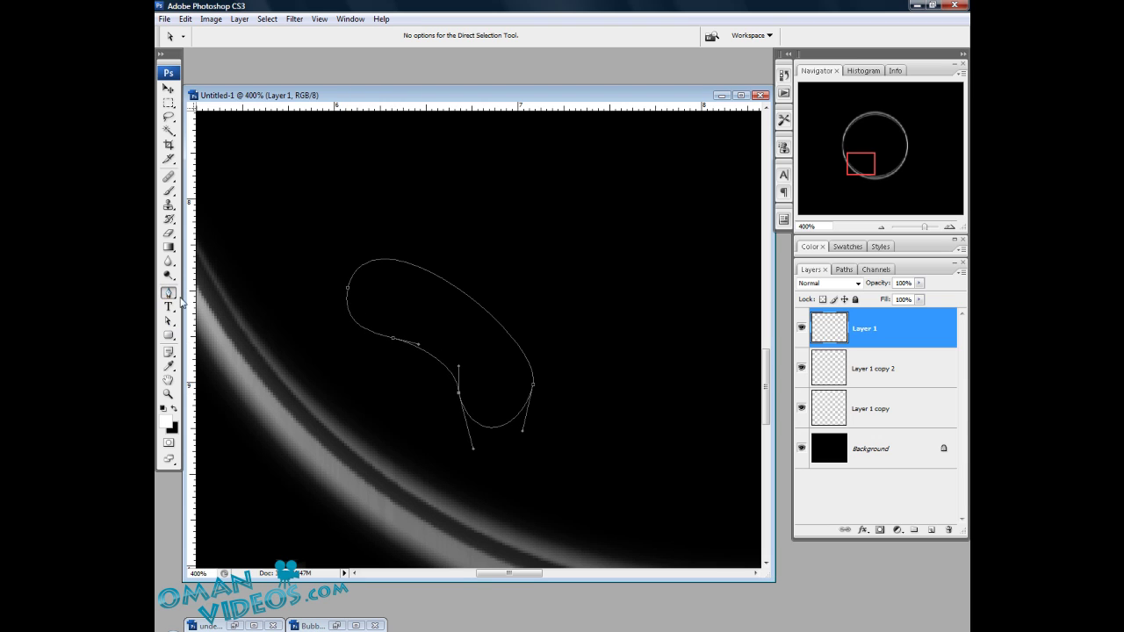
pyautogui.rightClick(520, 343)
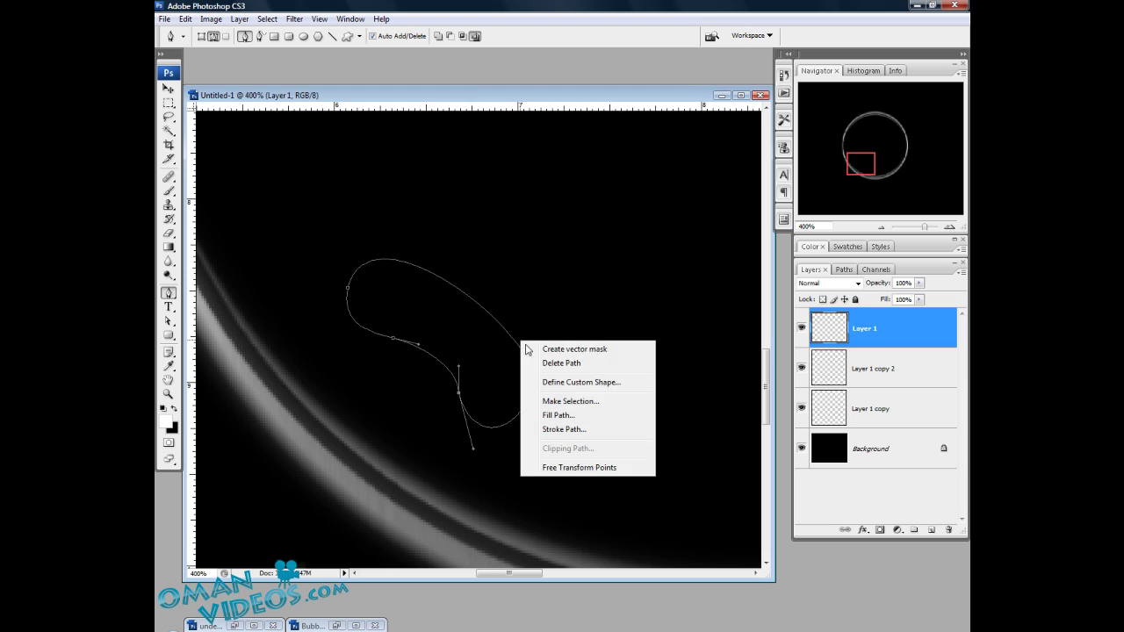
pyautogui.click(586, 402)
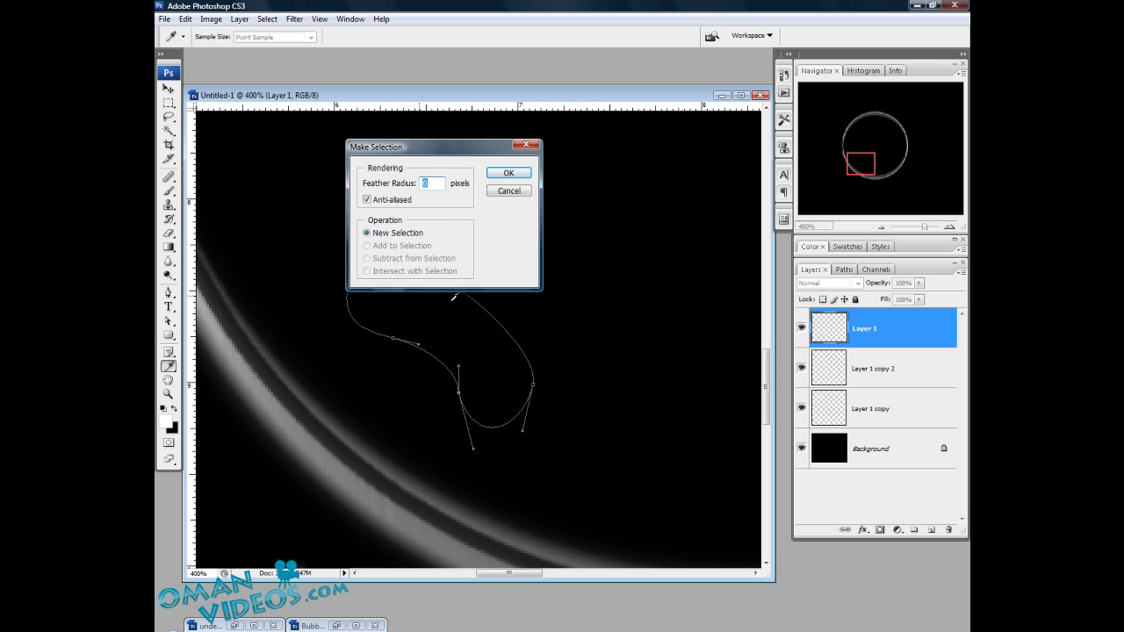
pyautogui.click(436, 185)
pyautogui.click(514, 176)
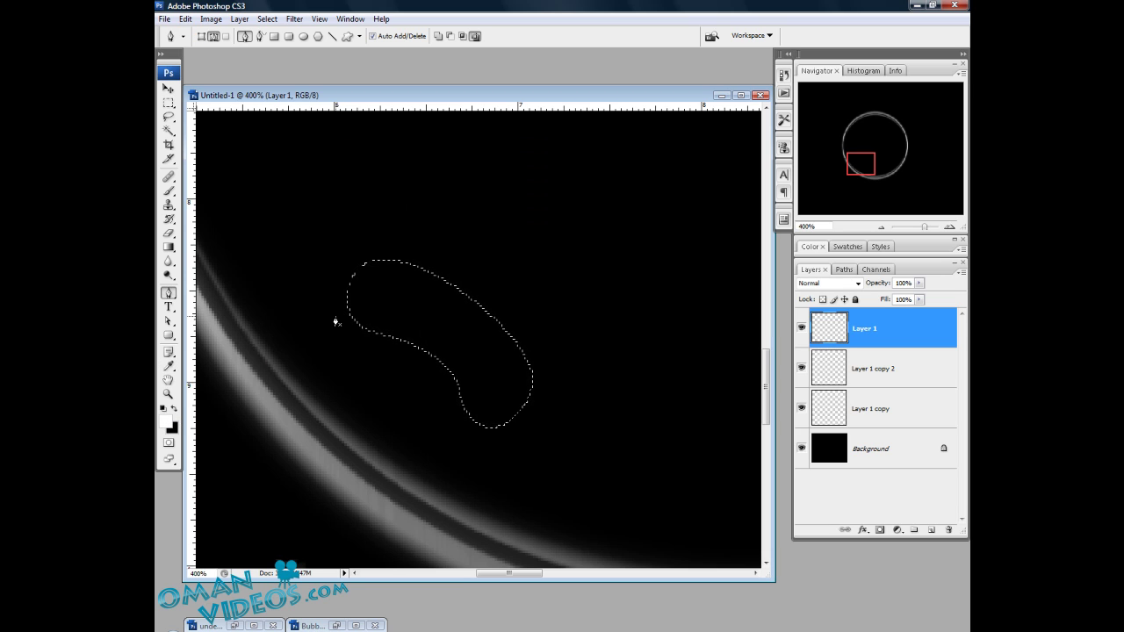
pyautogui.hotkey('alt', 'BackSpace')
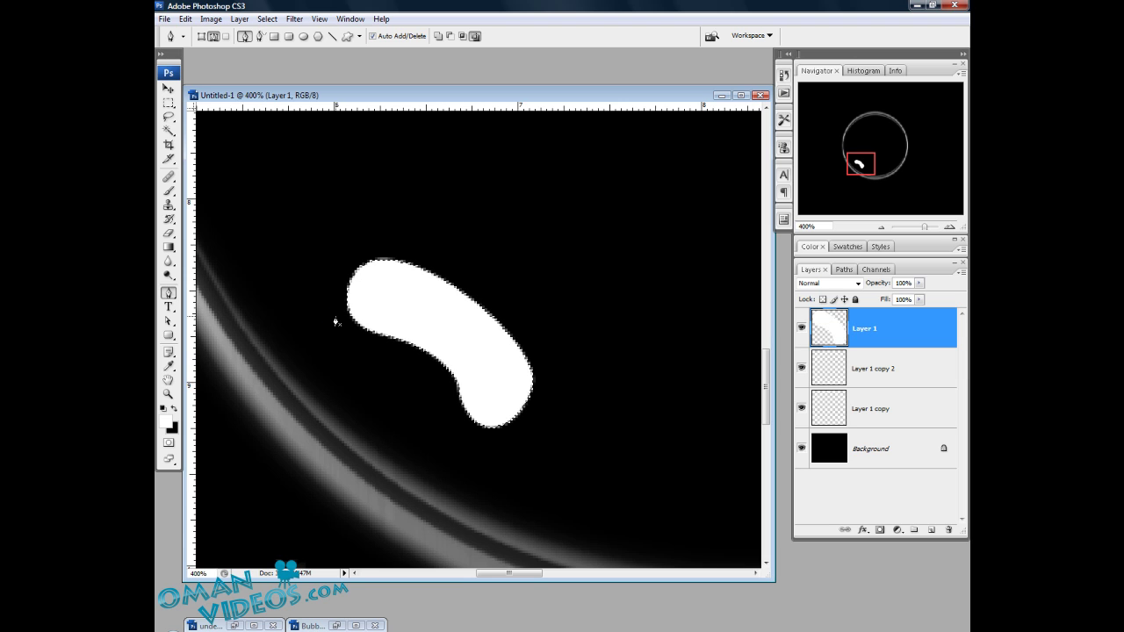
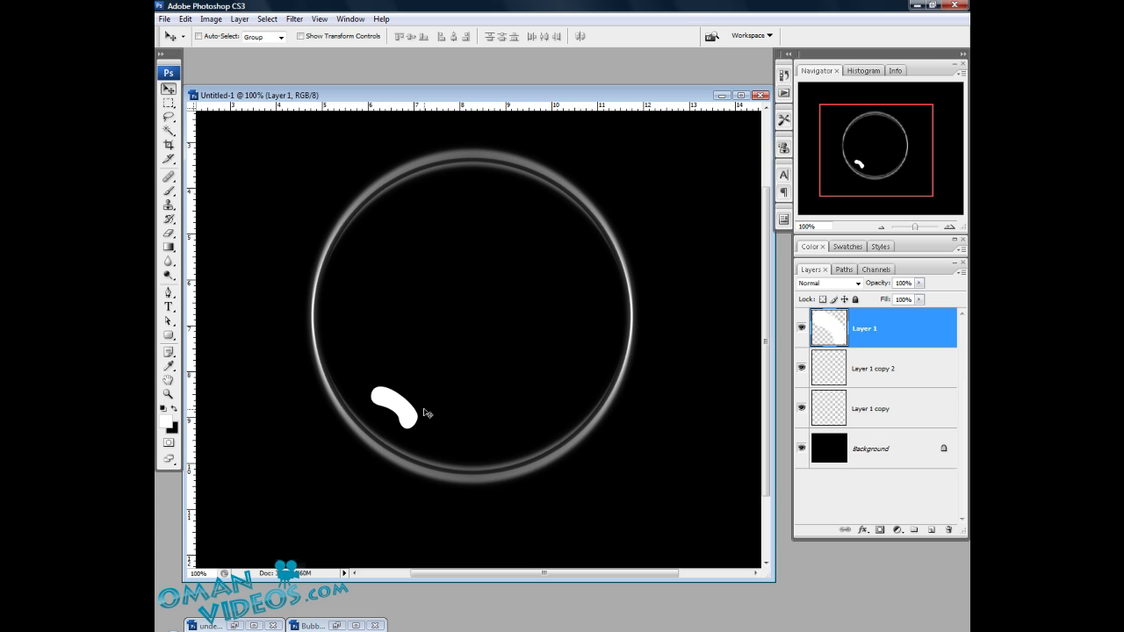
# Scale the white bean highlight down to about 55% and move it closer to the ring's lower-left curve
pyautogui.hotkey('ctrl', 't')
pyautogui.moveTo(419, 429)
pyautogui.mouseDown()
pyautogui.moveTo(402, 413)
pyautogui.moveTo(405, 423)
pyautogui.mouseUp()
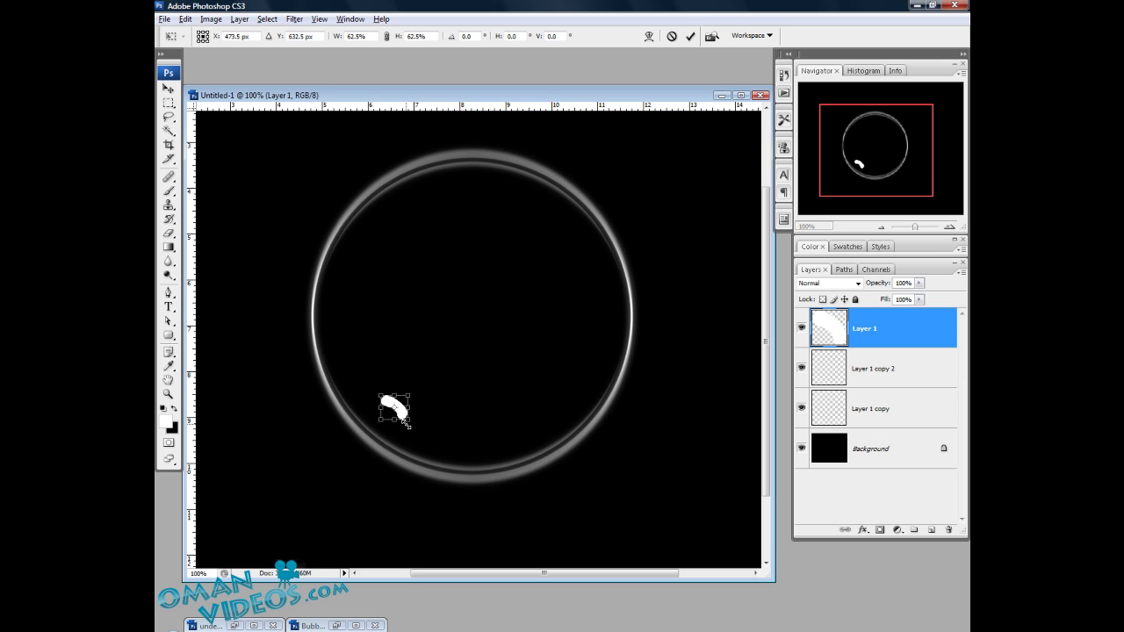
pyautogui.press('Return')
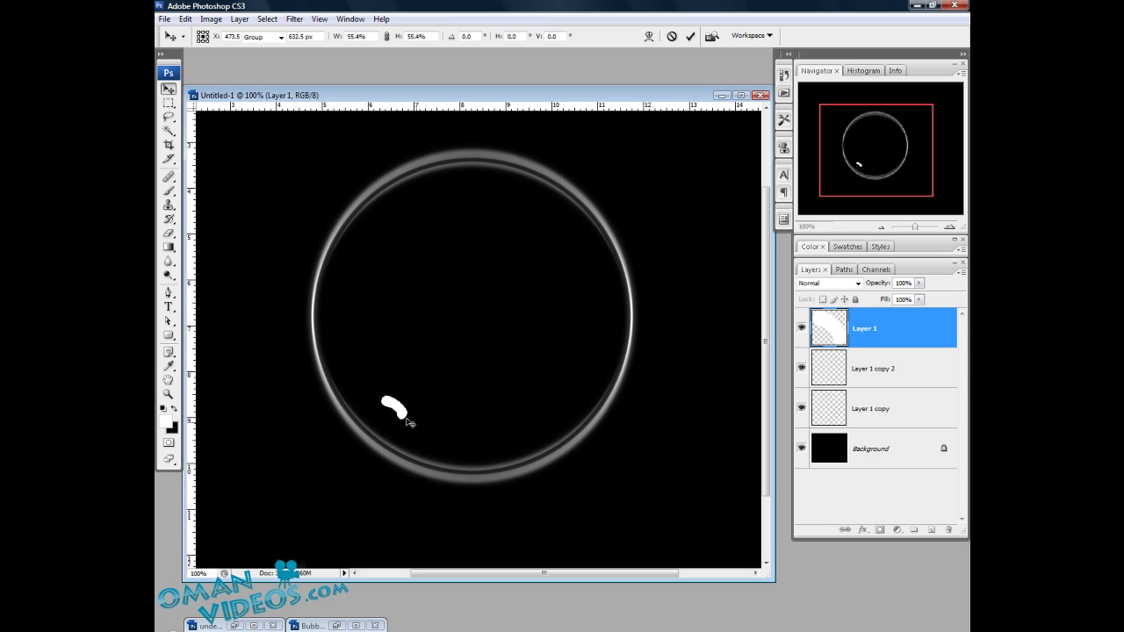
pyautogui.press('v')
pyautogui.moveTo(401, 411); pyautogui.dragTo(388, 418)
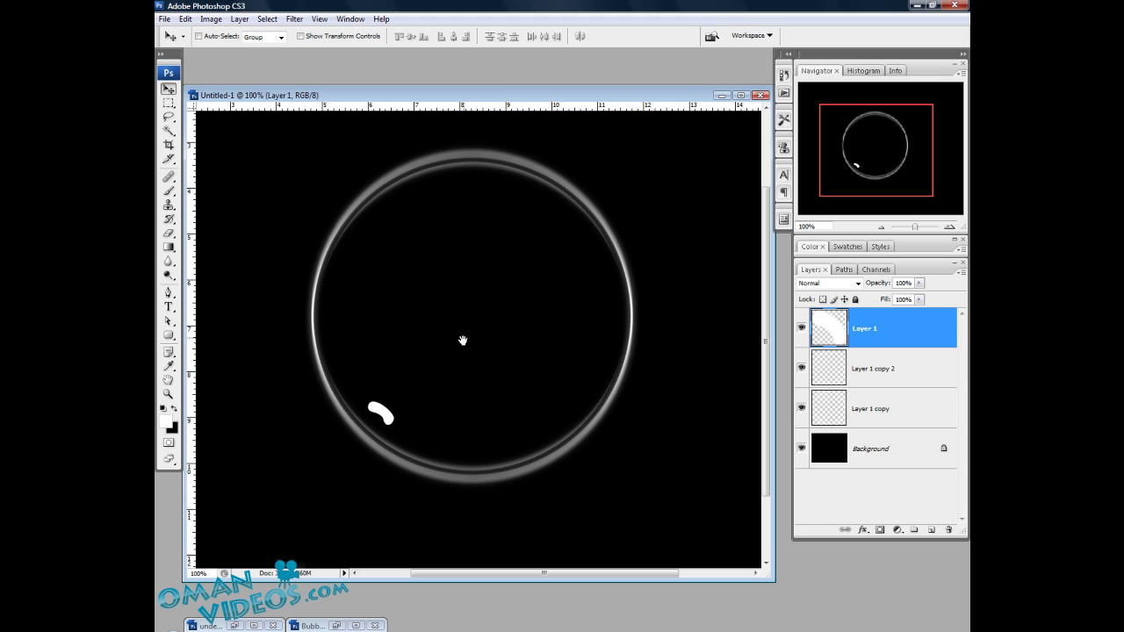
pyautogui.moveTo(463, 341); pyautogui.dragTo(451, 357)
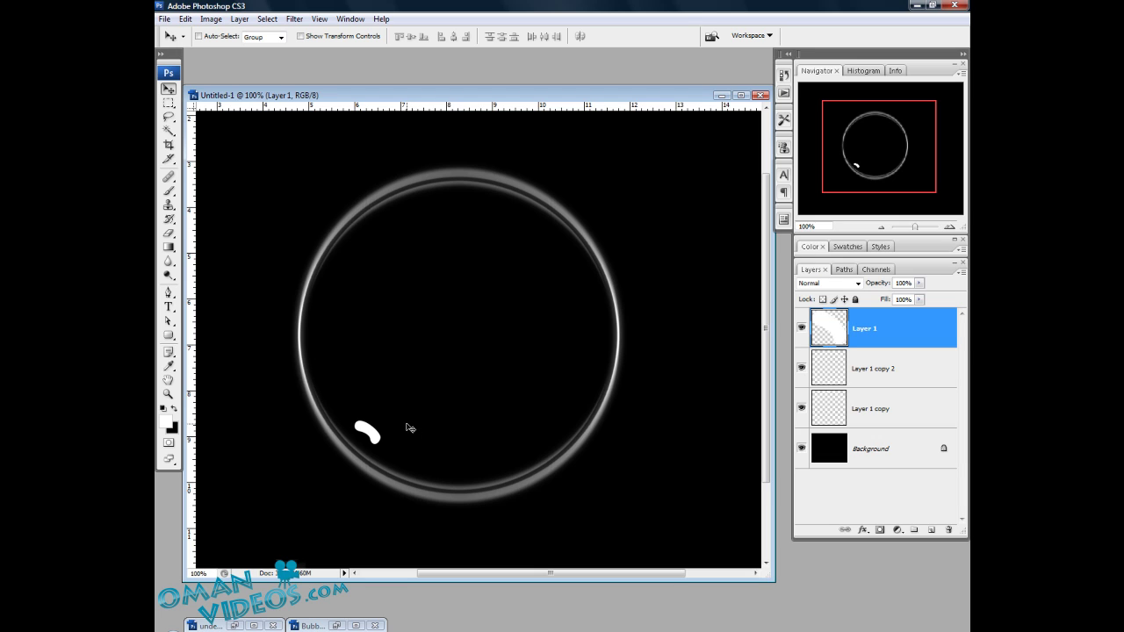
# Nudge the scaled highlight slightly right and up, away from the ring's inner edge
pyautogui.hotkey('shift', 'Right')
pyautogui.press('Right')
pyautogui.press('Right')
pyautogui.press('Right')
pyautogui.press('Right')
pyautogui.press('Right')
pyautogui.press('Up')
pyautogui.press('Up')
pyautogui.press('Up')
pyautogui.press('Up')
pyautogui.press('Up')
pyautogui.press('Up')
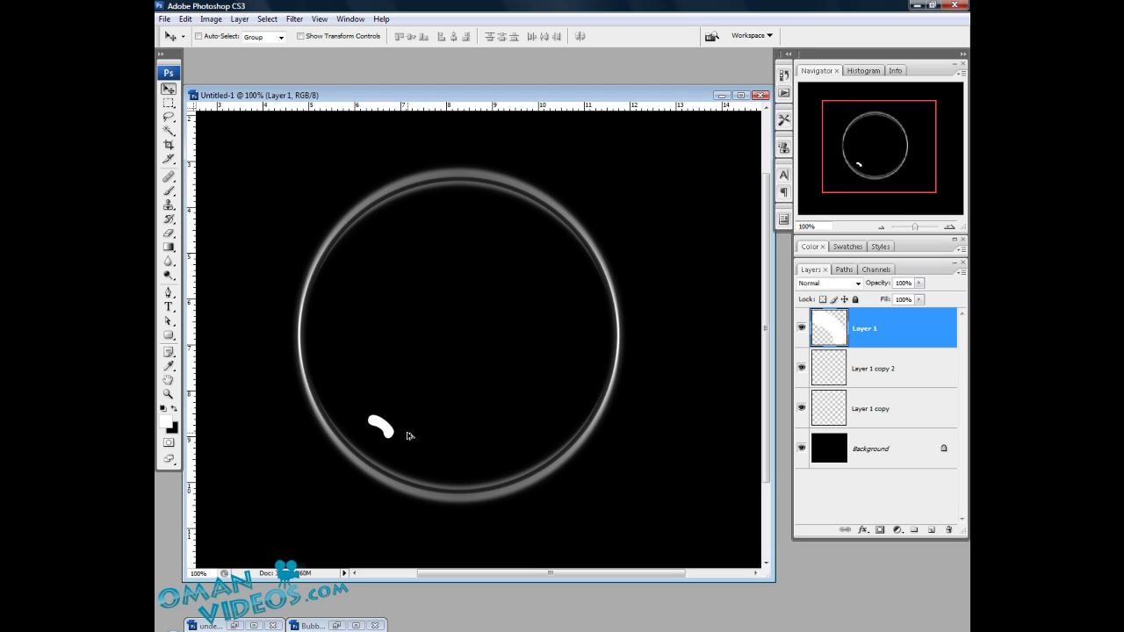
# Undo the highlight's move, scaling and white fill on Layer 1, and clear the bean-shaped selection
pyautogui.hotkey('ctrl', 'h')
pyautogui.press('Delete')
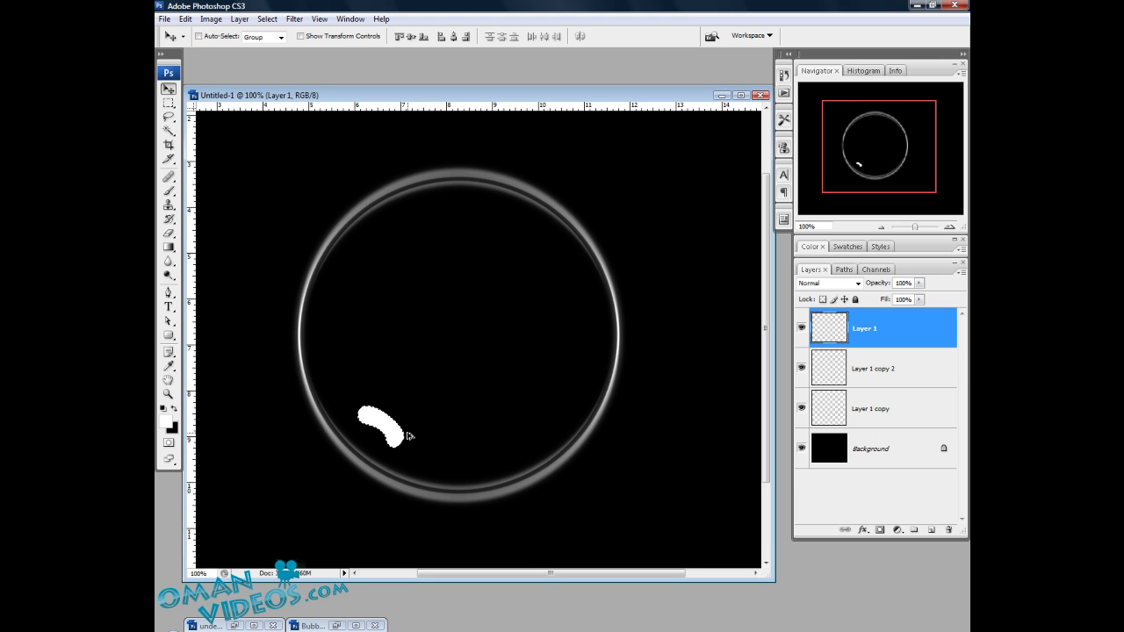
pyautogui.hotkey('ctrl', 'd')
# Reshape the bean path's upper-left end by lengthening its handle, and shift that anchor and the concave edge's anchor up and right
pyautogui.press('z')
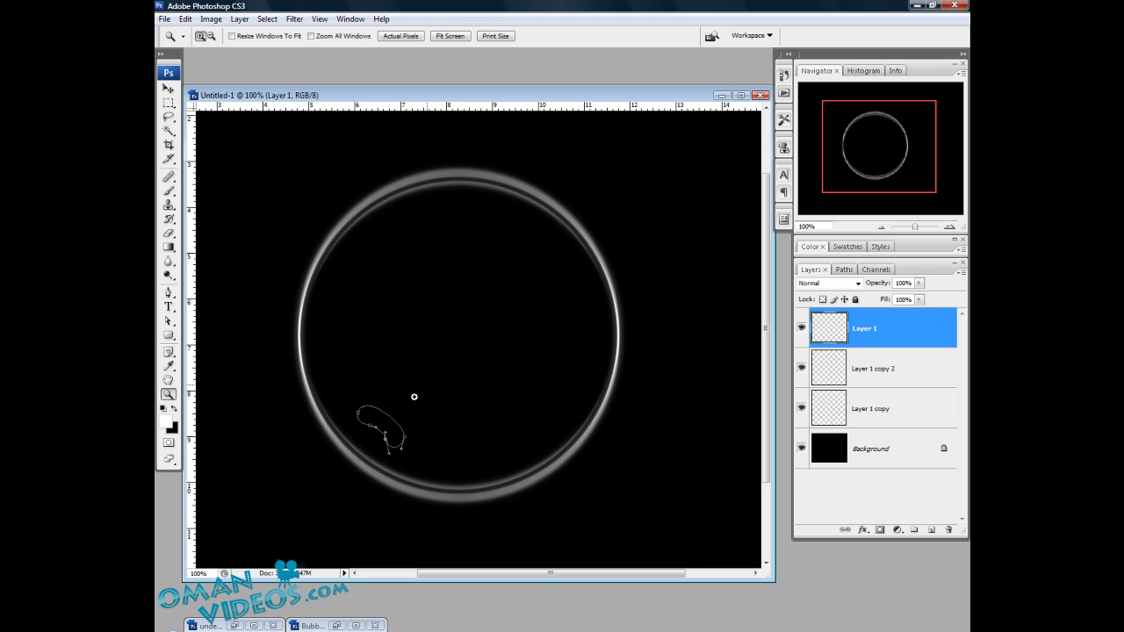
pyautogui.moveTo(414, 394); pyautogui.dragTo(366, 463)
pyautogui.press('a')
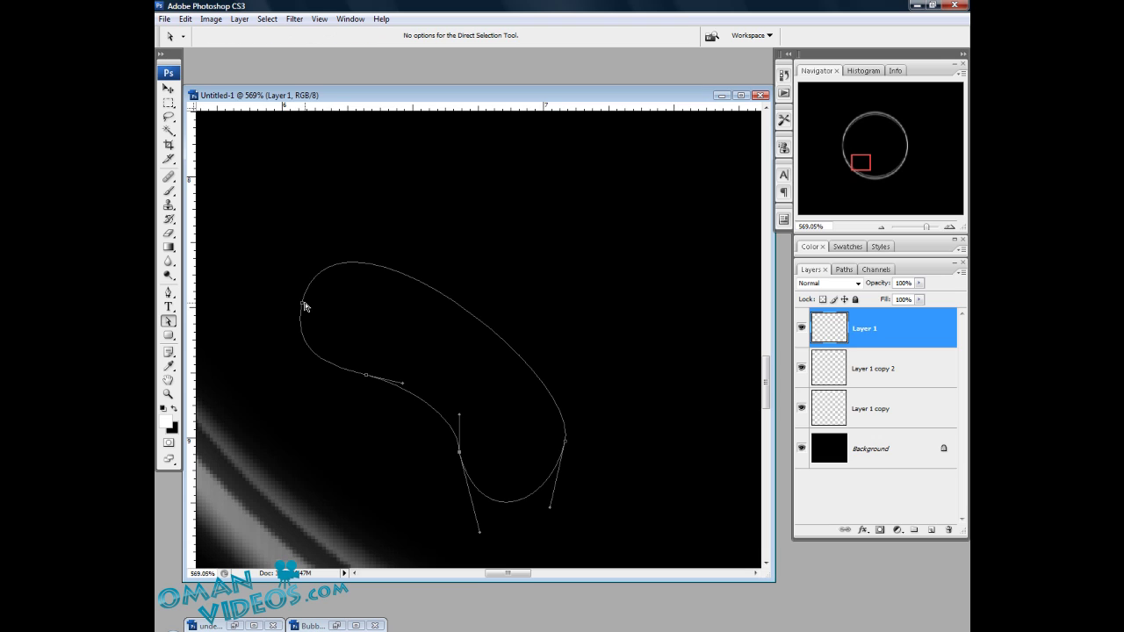
pyautogui.click(302, 303)
pyautogui.moveTo(338, 178); pyautogui.dragTo(337, 155)
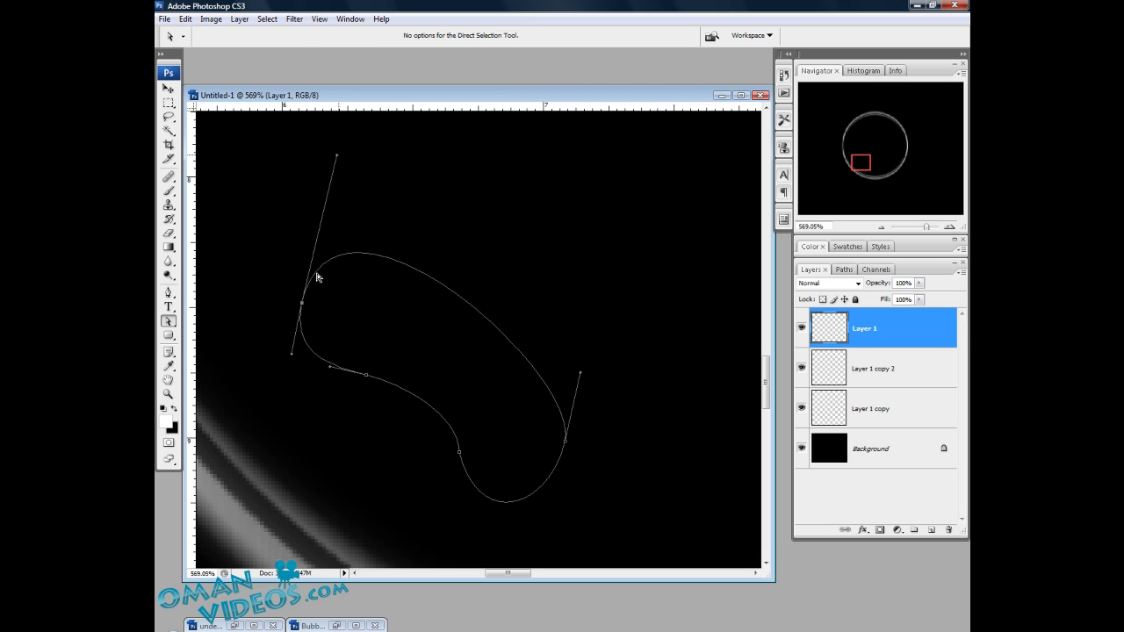
pyautogui.moveTo(304, 308); pyautogui.dragTo(310, 297)
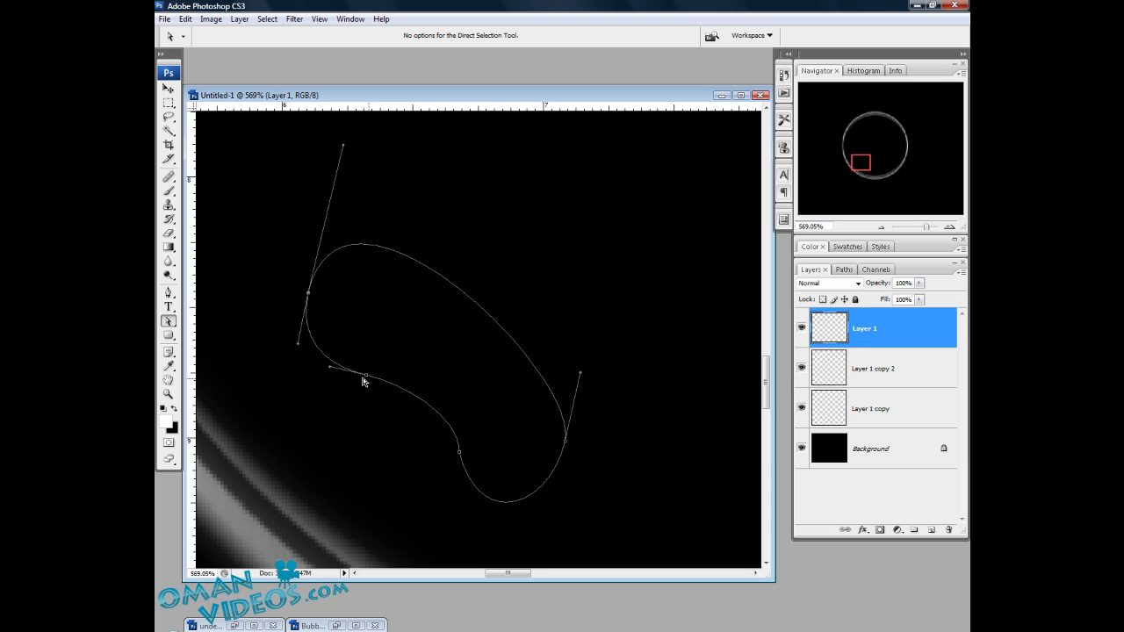
pyautogui.moveTo(363, 381); pyautogui.dragTo(374, 360)
# Round the bean path's lower-right end by adjusting the anchor points and direction handles on both of its sides
pyautogui.click(568, 442)
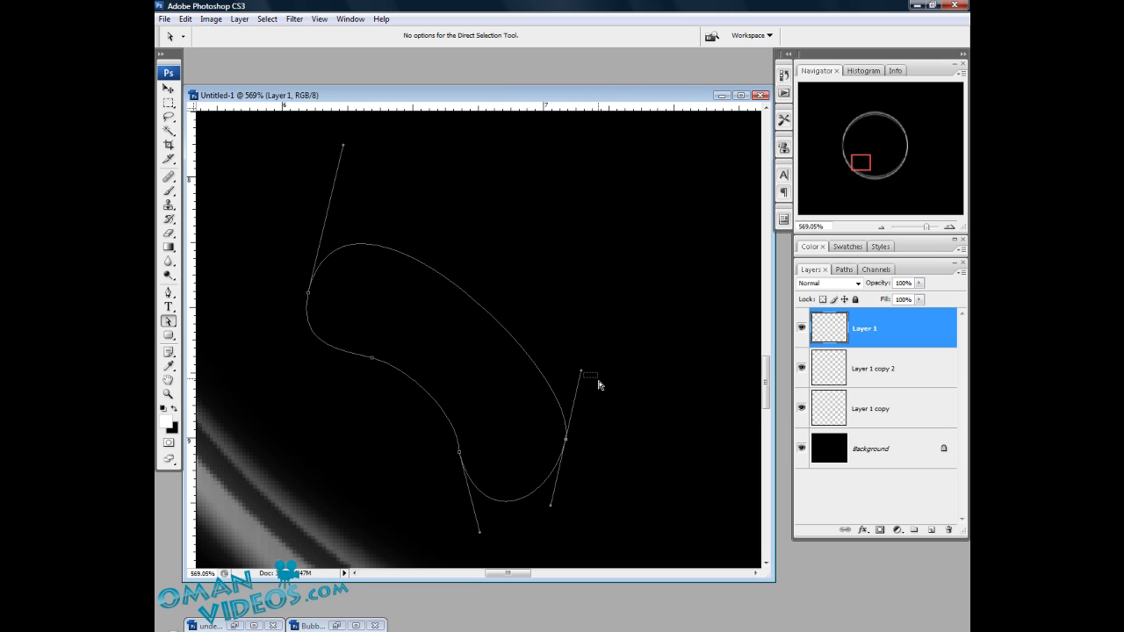
pyautogui.click(567, 434)
pyautogui.click(566, 442)
pyautogui.moveTo(581, 371)
pyautogui.mouseDown()
pyautogui.moveTo(567, 369)
pyautogui.moveTo(591, 393)
pyautogui.moveTo(607, 389)
pyautogui.moveTo(574, 326)
pyautogui.moveTo(569, 367)
pyautogui.mouseUp()
pyautogui.click(460, 455)
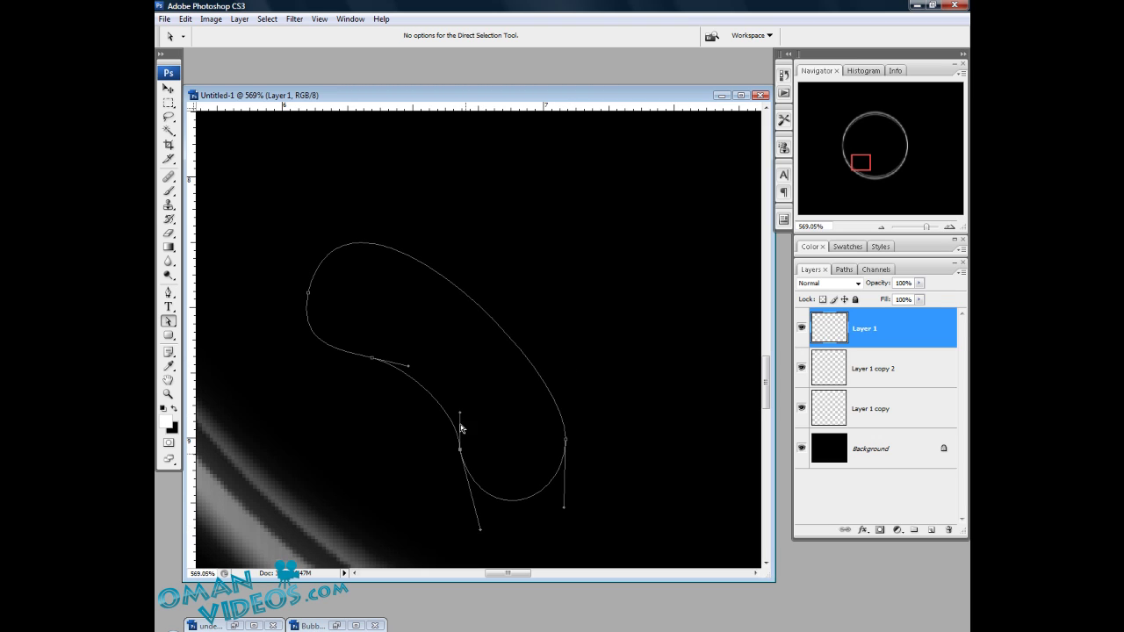
pyautogui.moveTo(463, 415); pyautogui.dragTo(456, 414)
# Fill the bean path with the foreground color in Normal mode at 100% opacity with 0 pixels feather, and delete the path
pyautogui.click(168, 293)
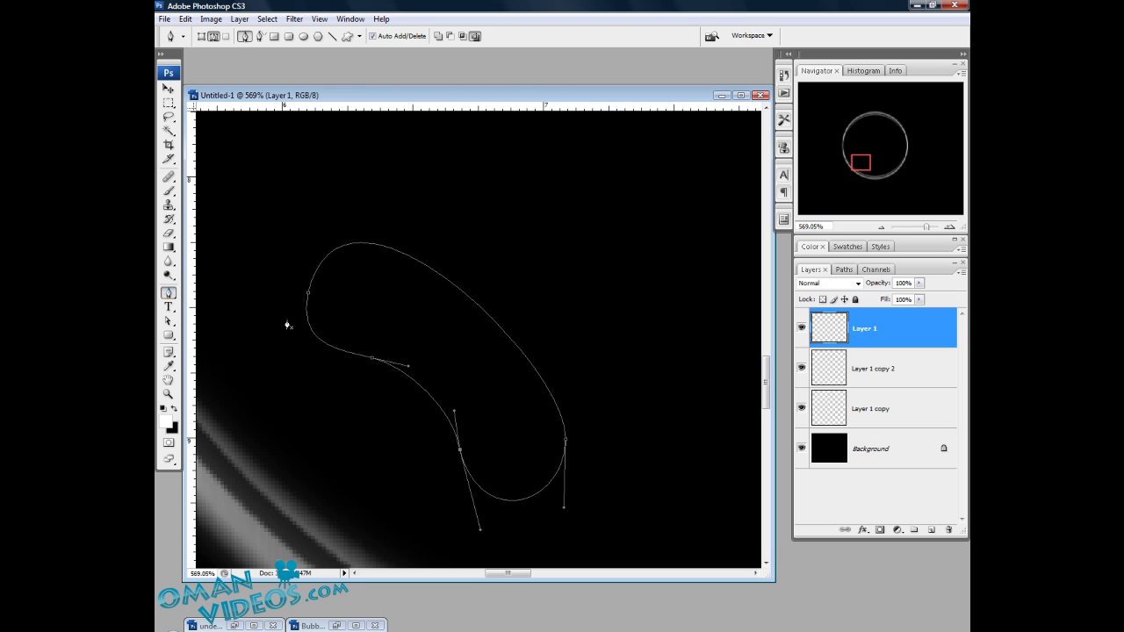
pyautogui.rightClick(478, 340)
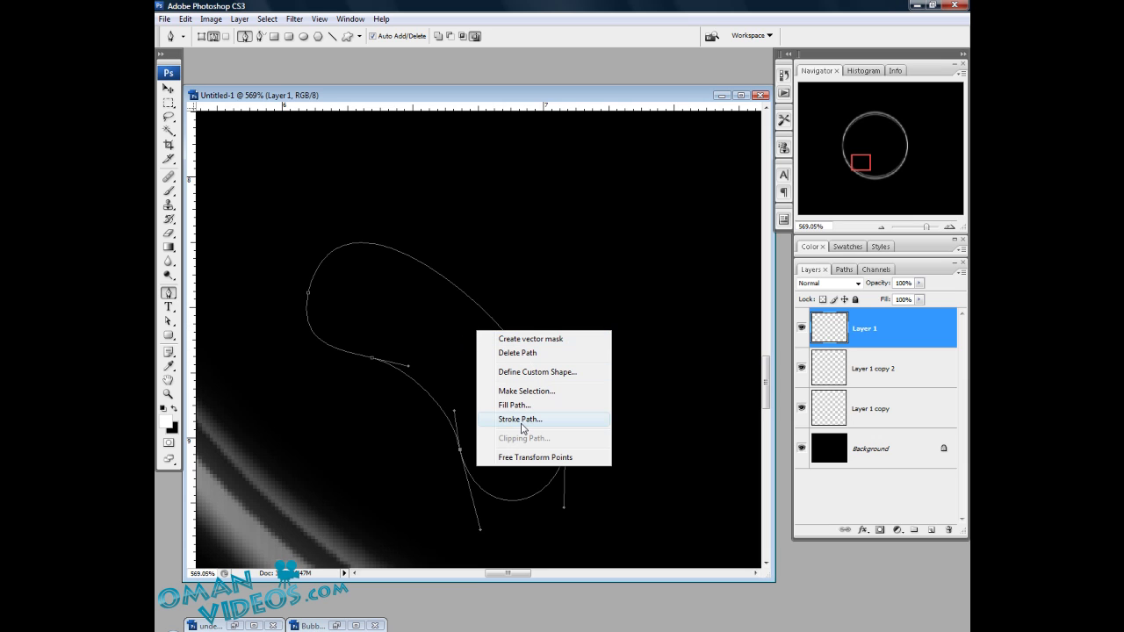
pyautogui.click(552, 407)
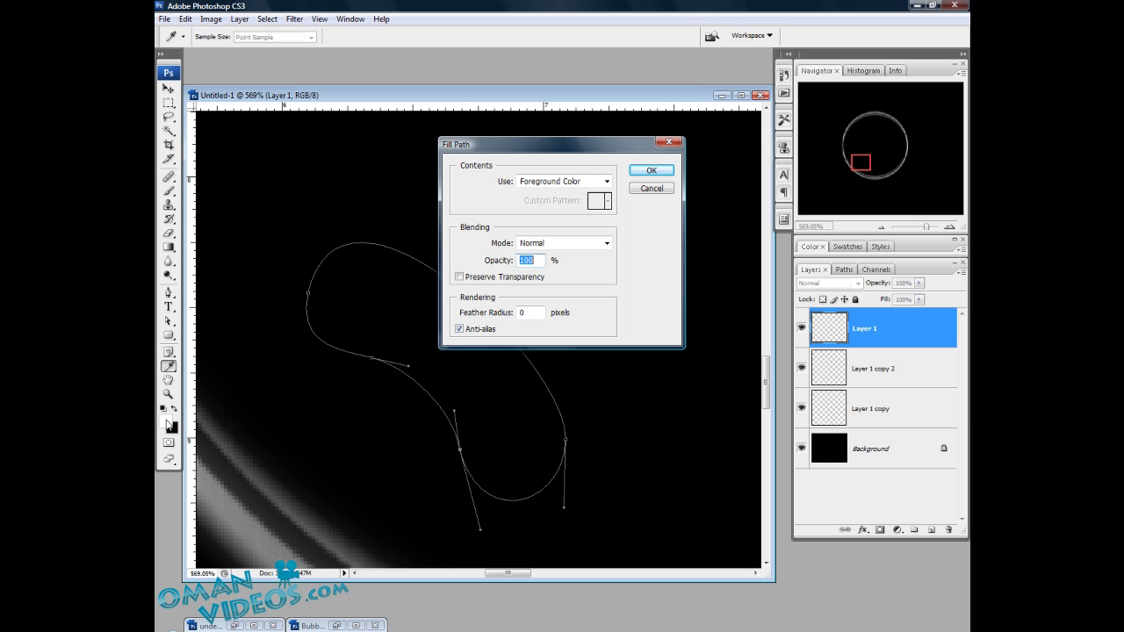
pyautogui.click(560, 183)
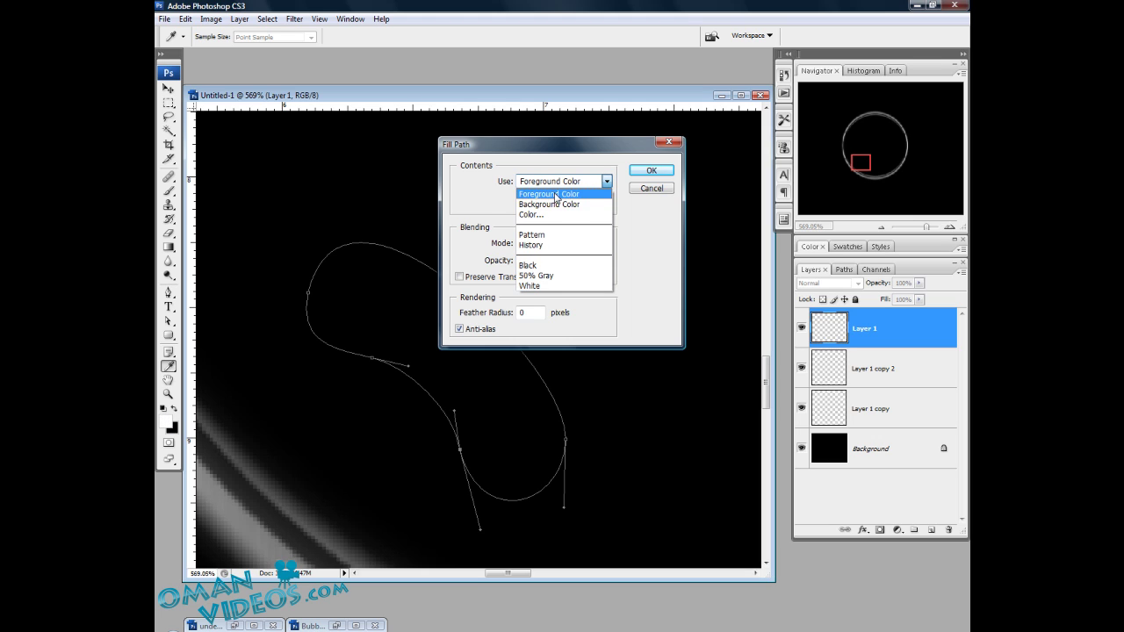
pyautogui.click(562, 190)
pyautogui.press('Tab')
pyautogui.press('Tab')
pyautogui.press('Tab')
pyautogui.press('Tab')
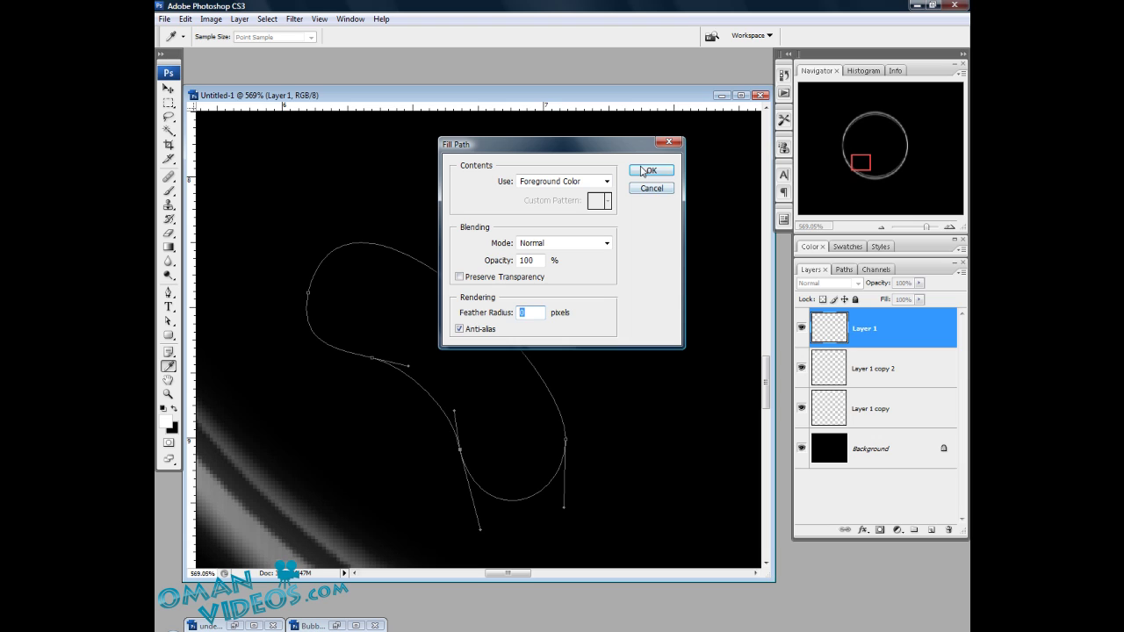
pyautogui.click(642, 170)
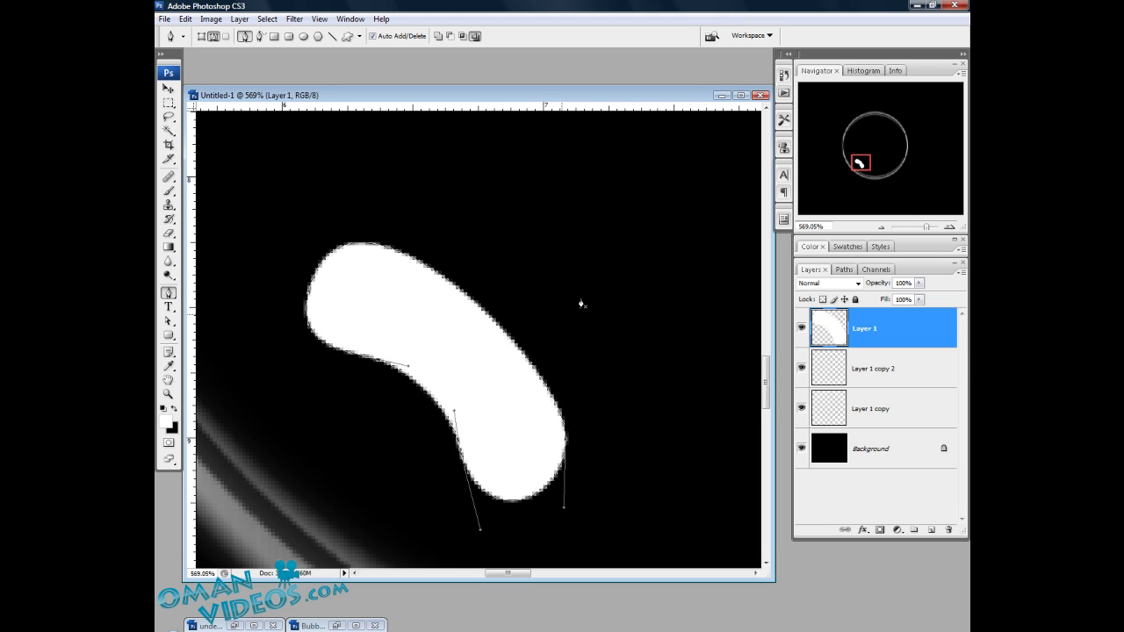
pyautogui.rightClick(581, 304)
pyautogui.click(615, 322)
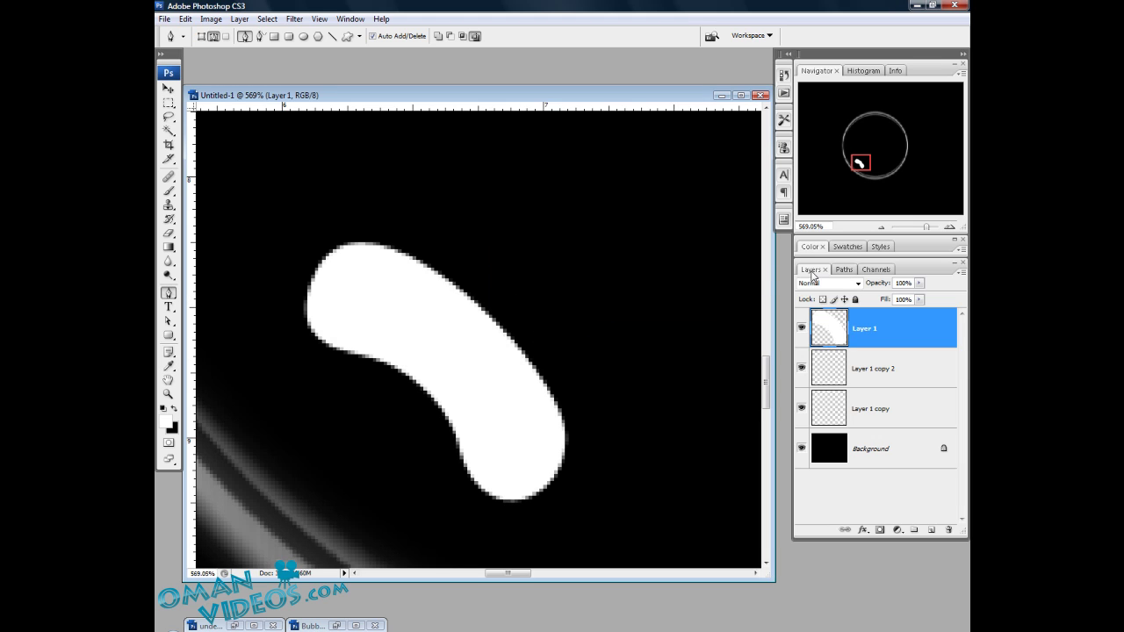
# Scale the white bean highlight down with Free Transform and place it near the ring's lower-left curve
pyautogui.click(808, 227)
pyautogui.write('100')
pyautogui.press('Return')
pyautogui.press('v')
pyautogui.moveTo(553, 255); pyautogui.dragTo(505, 297)
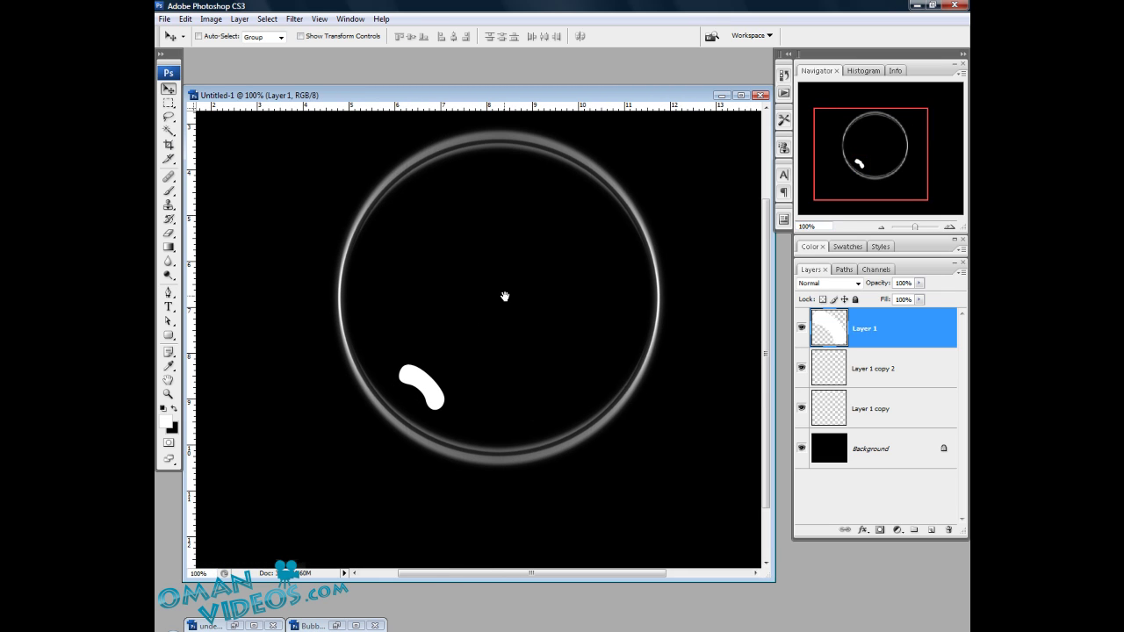
pyautogui.hotkey('ctrl', 't')
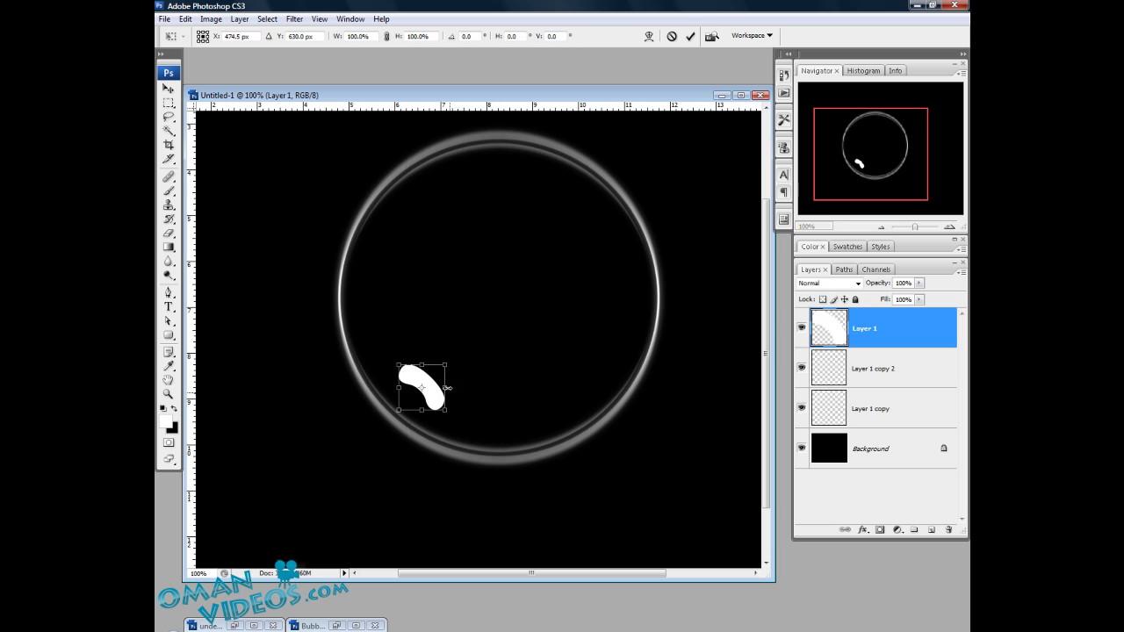
pyautogui.moveTo(444, 365); pyautogui.dragTo(414, 391)
pyautogui.press('Return')
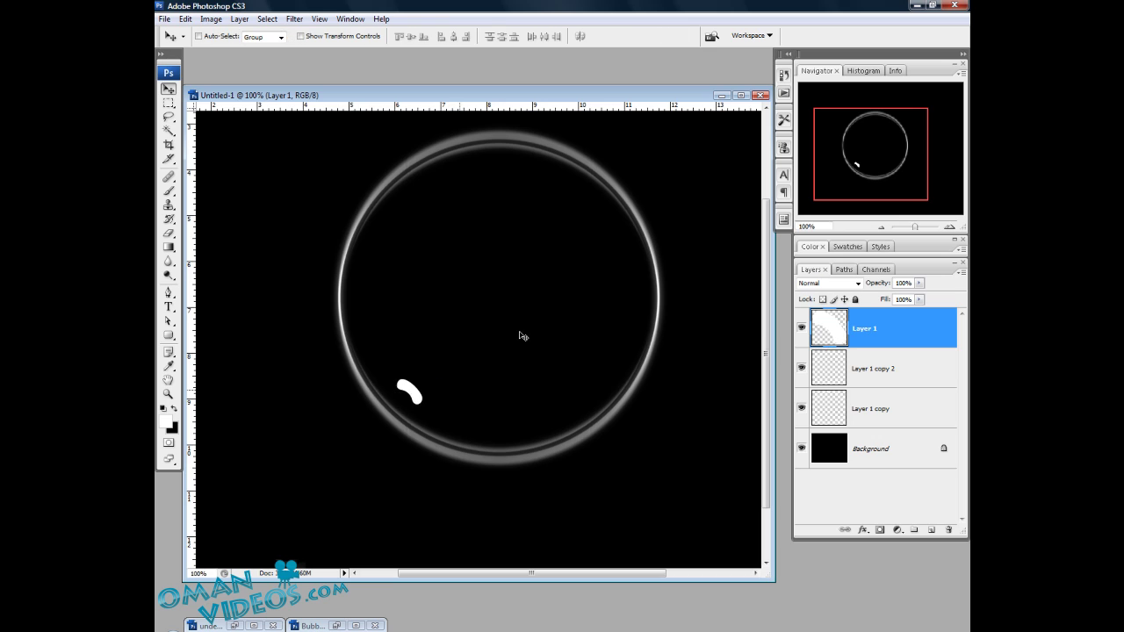
# Duplicate the highlight to the ring's upper-right inner edge, rotate the copy -180 degrees, and shift it closer to the ring
pyautogui.moveTo(575, 250); pyautogui.dragTo(529, 283)
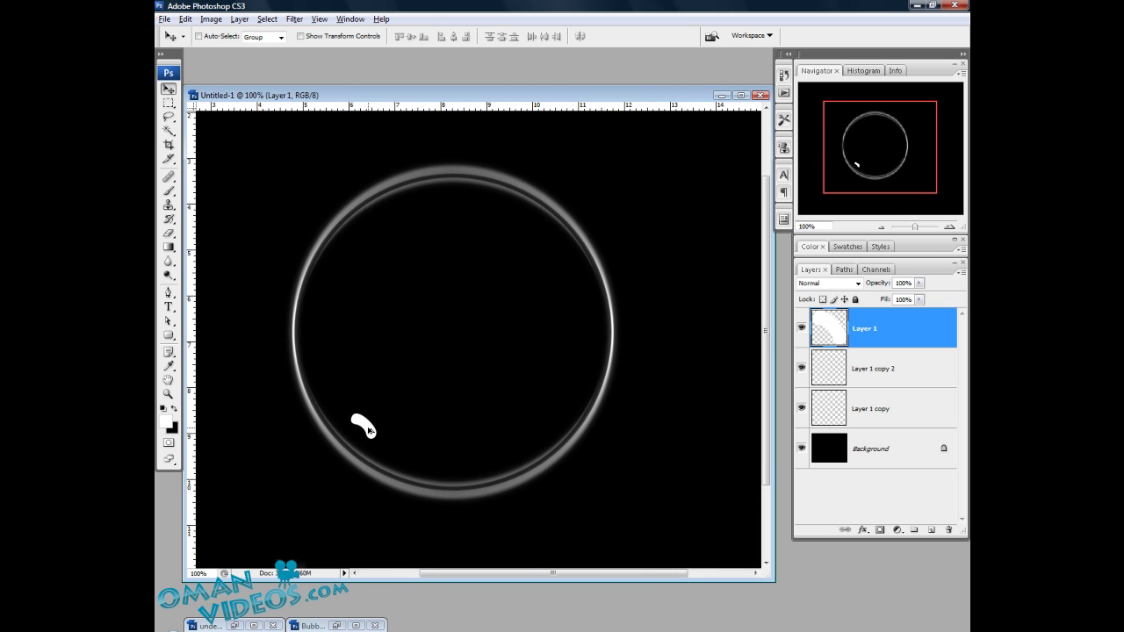
pyautogui.moveTo(369, 430); pyautogui.dragTo(565, 267)
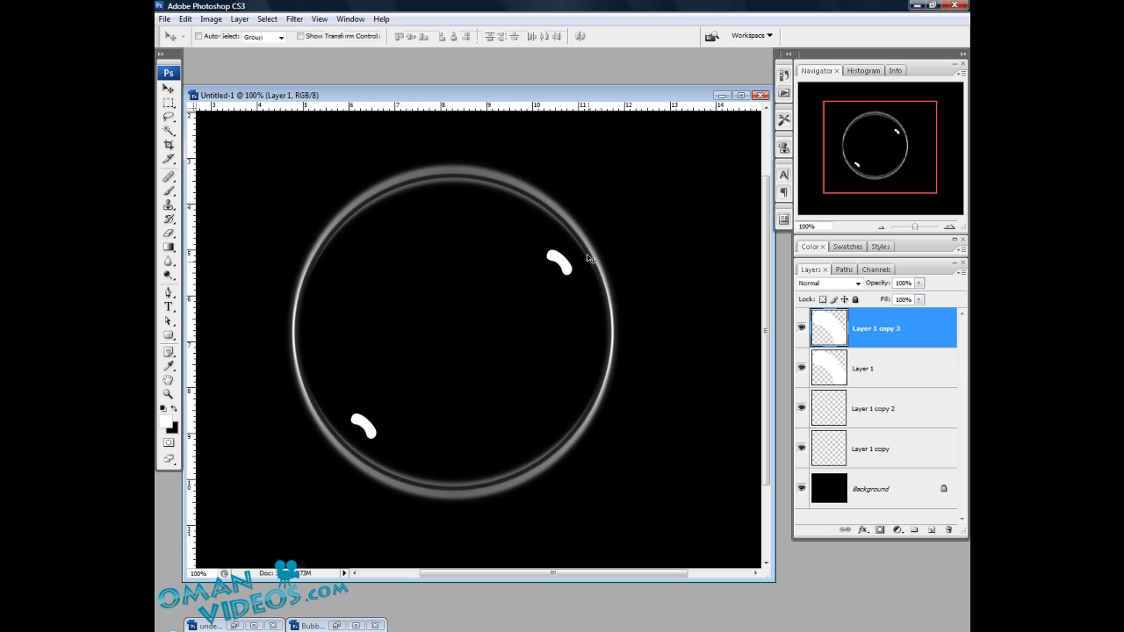
pyautogui.hotkey('ctrl', 't')
pyautogui.moveTo(609, 369); pyautogui.dragTo(467, 328)
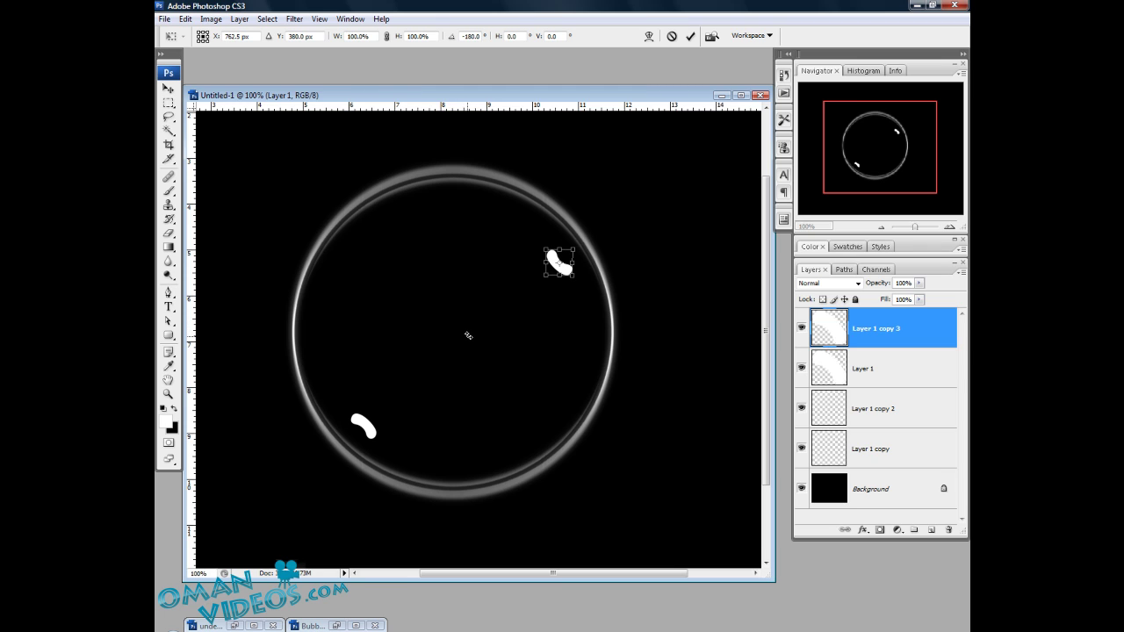
pyautogui.press('Return')
pyautogui.moveTo(566, 273); pyautogui.dragTo(570, 267)
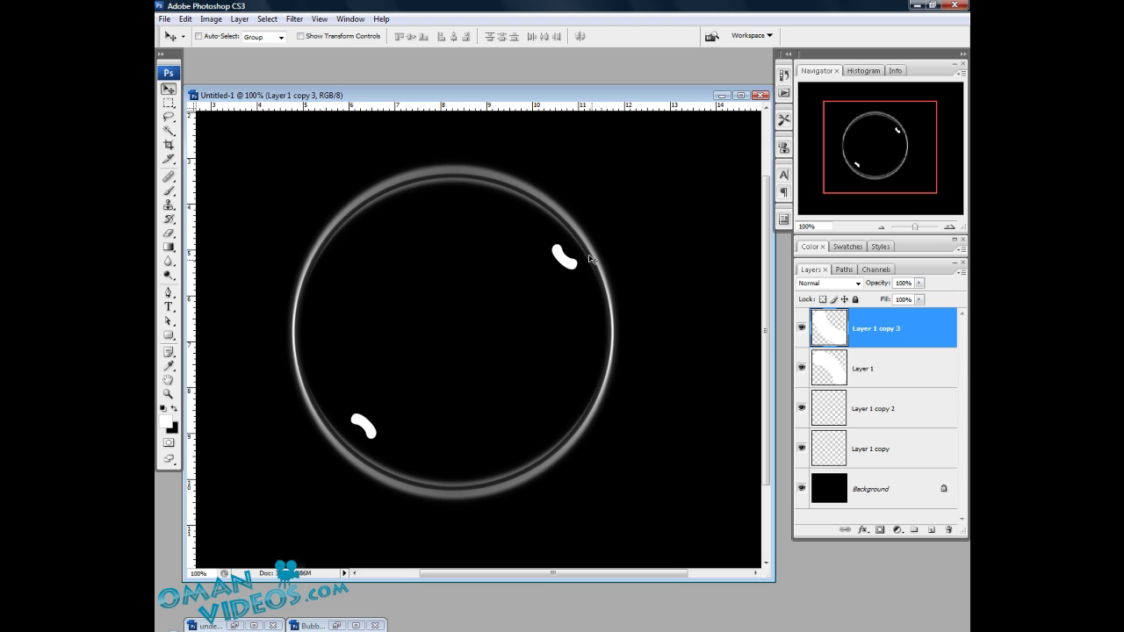
# Rotate the upper-right bean highlight 15 degrees to follow the ring's curve
pyautogui.hotkey('ctrl', 't')
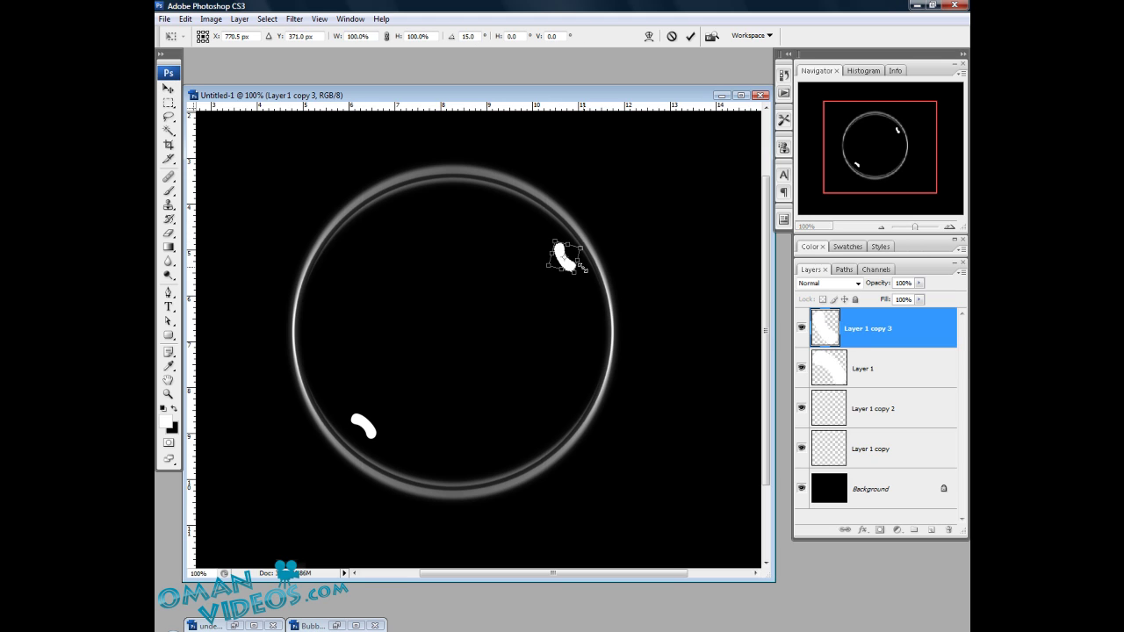
pyautogui.press('Return')
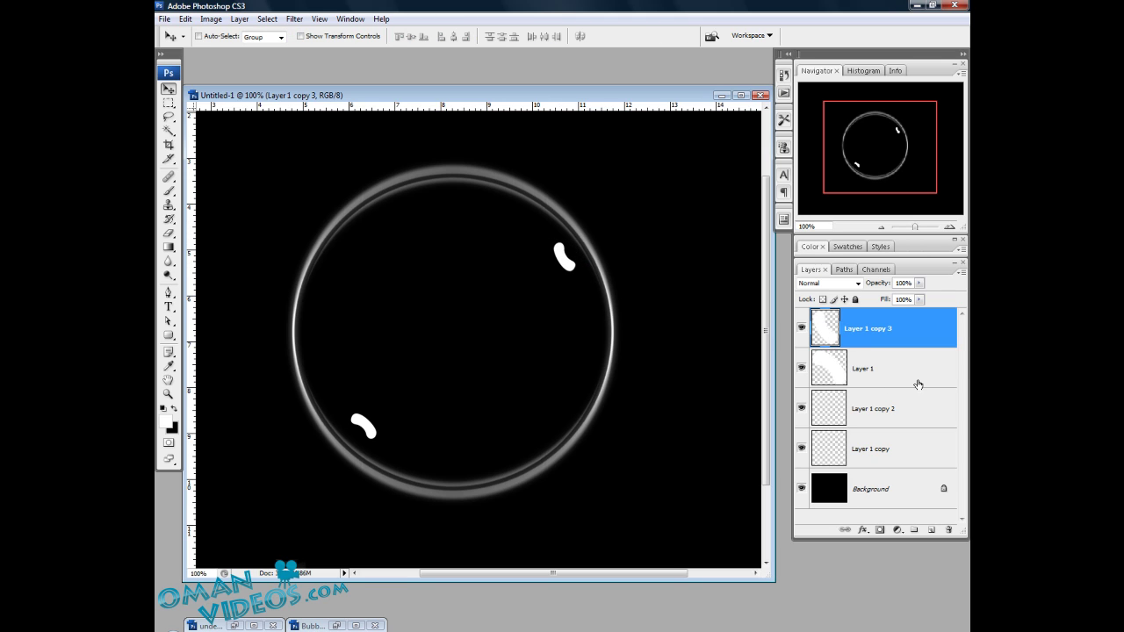
# Duplicate both bean highlight layers within the same document and merge the two copies into one layer
pyautogui.click(908, 373)
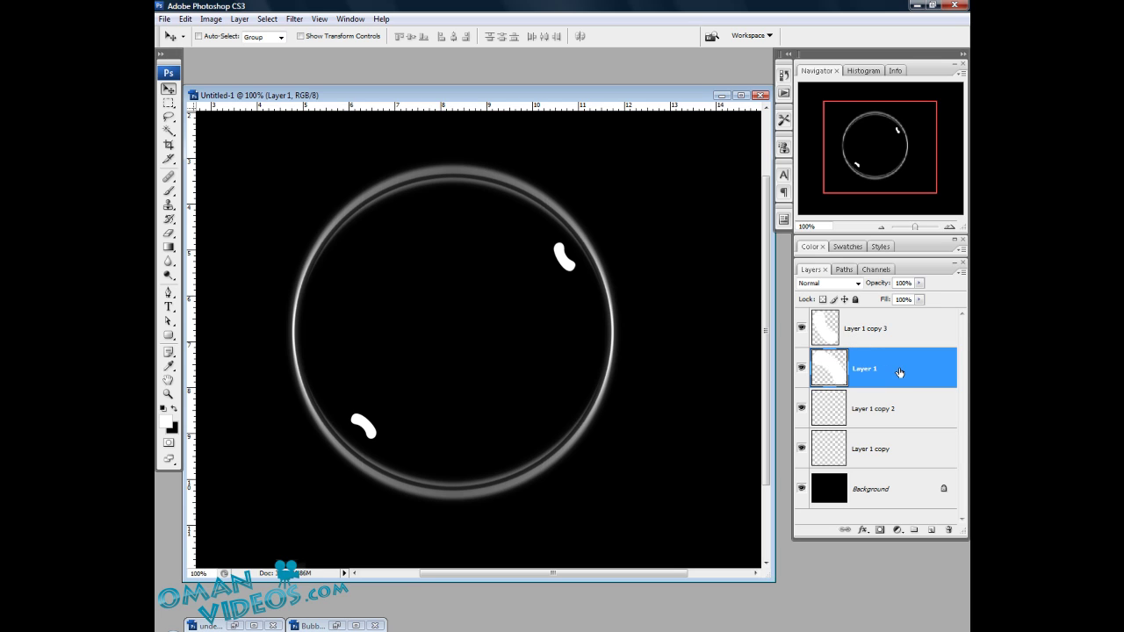
pyautogui.keyDown('shift'); pyautogui.click(899, 335); pyautogui.keyUp('shift')
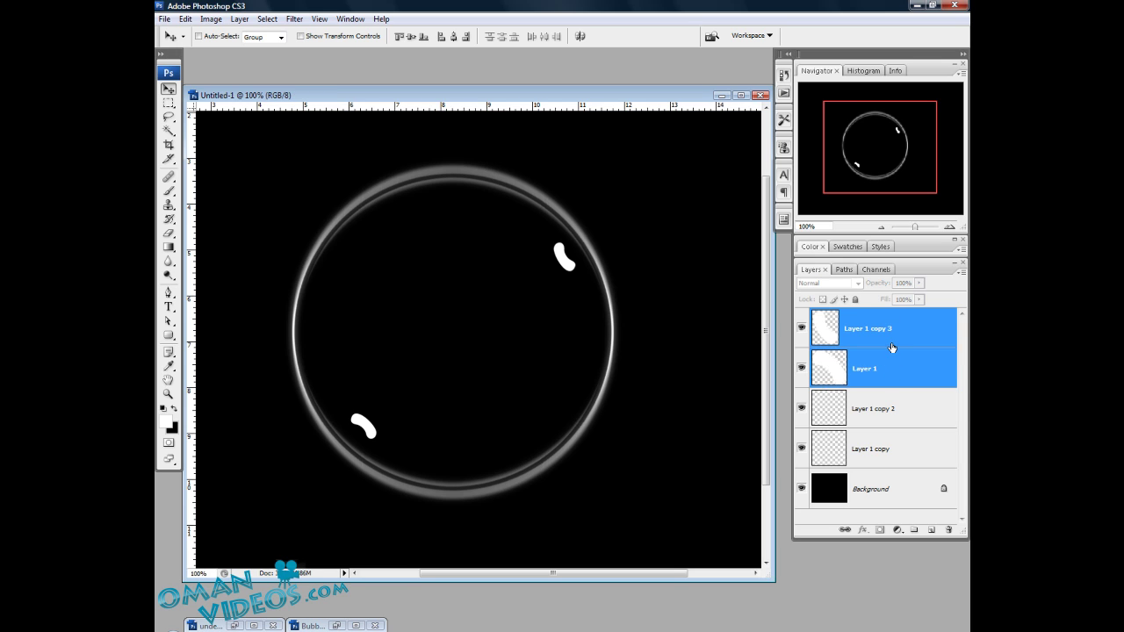
pyautogui.rightClick(899, 355)
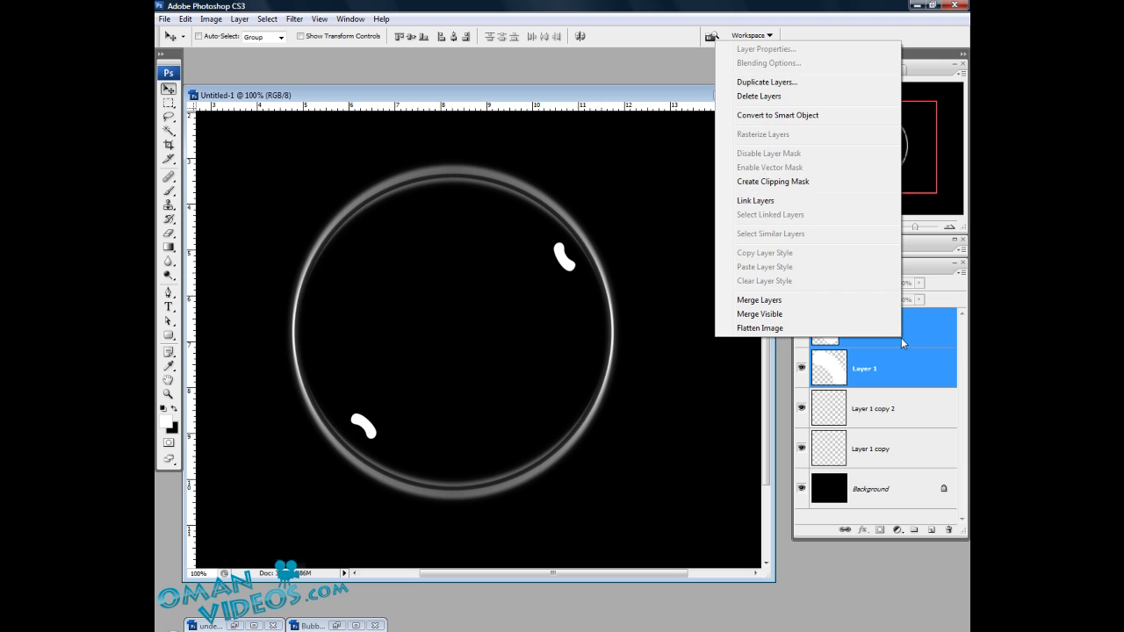
pyautogui.click(761, 79)
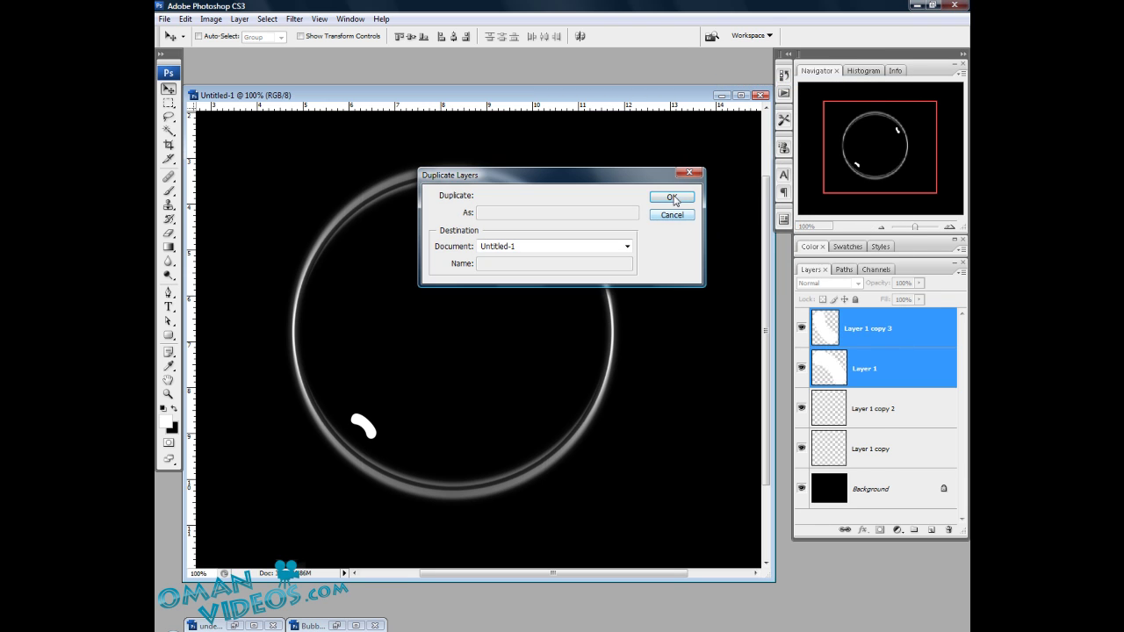
pyautogui.click(671, 196)
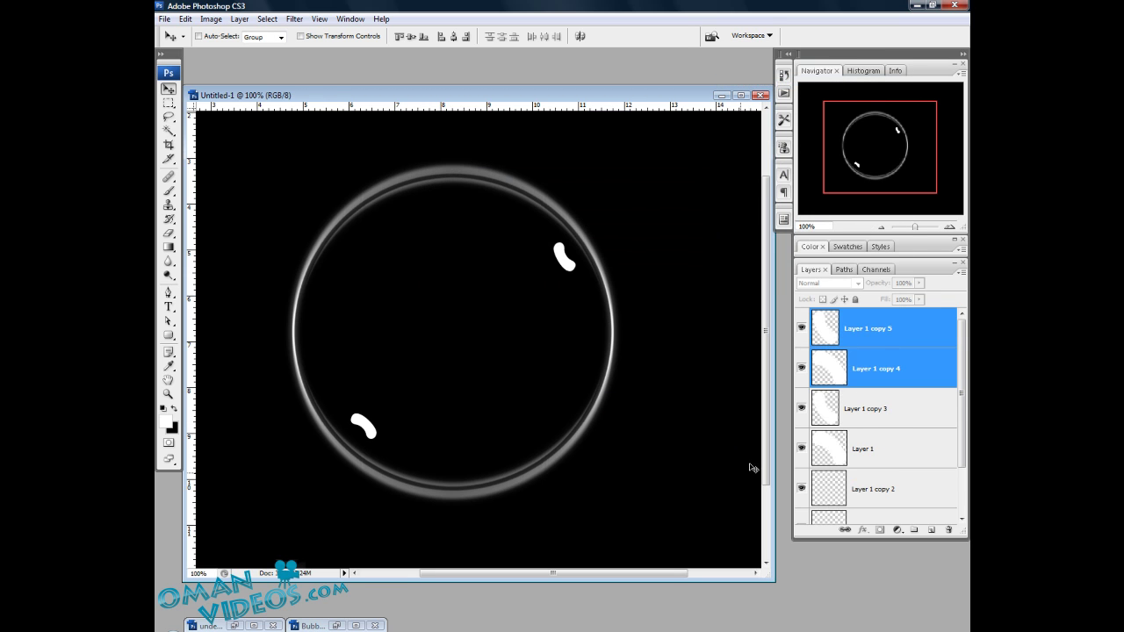
pyautogui.hotkey('ctrl', 'e')
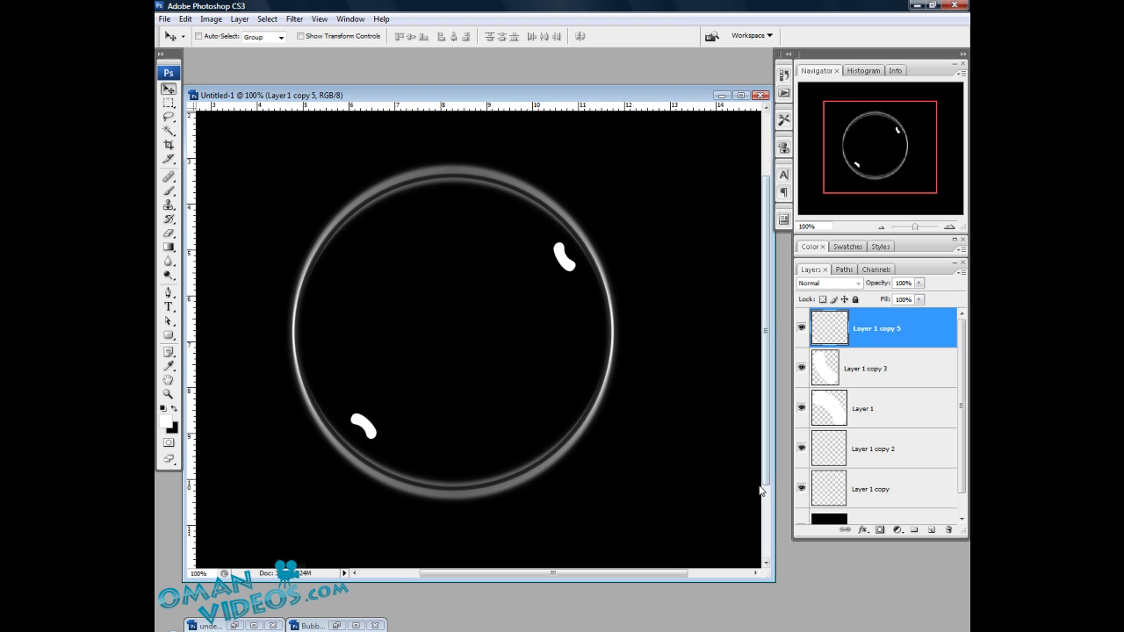
# Apply a Gaussian Blur with a 12-pixel radius to the merged highlight copy to form a glow
pyautogui.click(295, 18)
pyautogui.moveTo(417, 154)
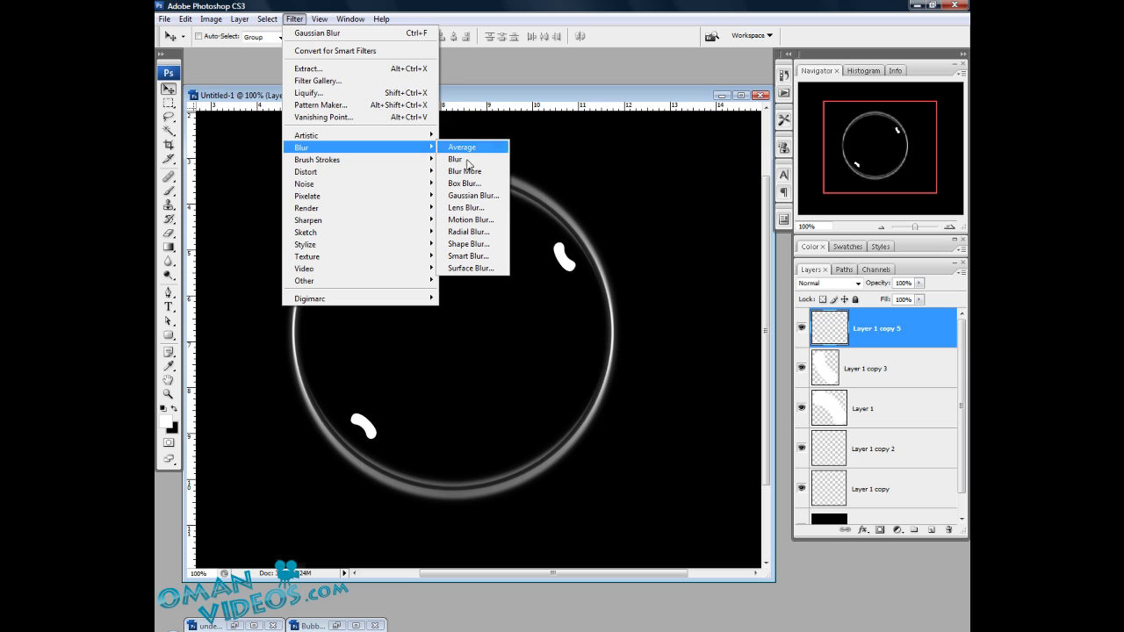
pyautogui.click(474, 195)
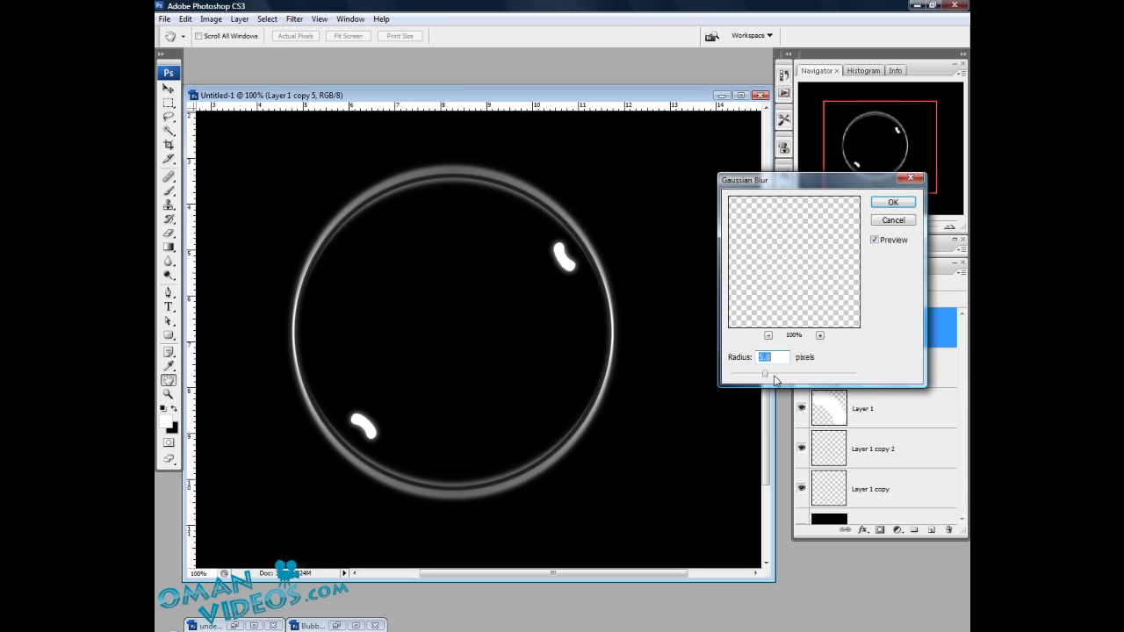
pyautogui.moveTo(775, 377); pyautogui.dragTo(782, 374)
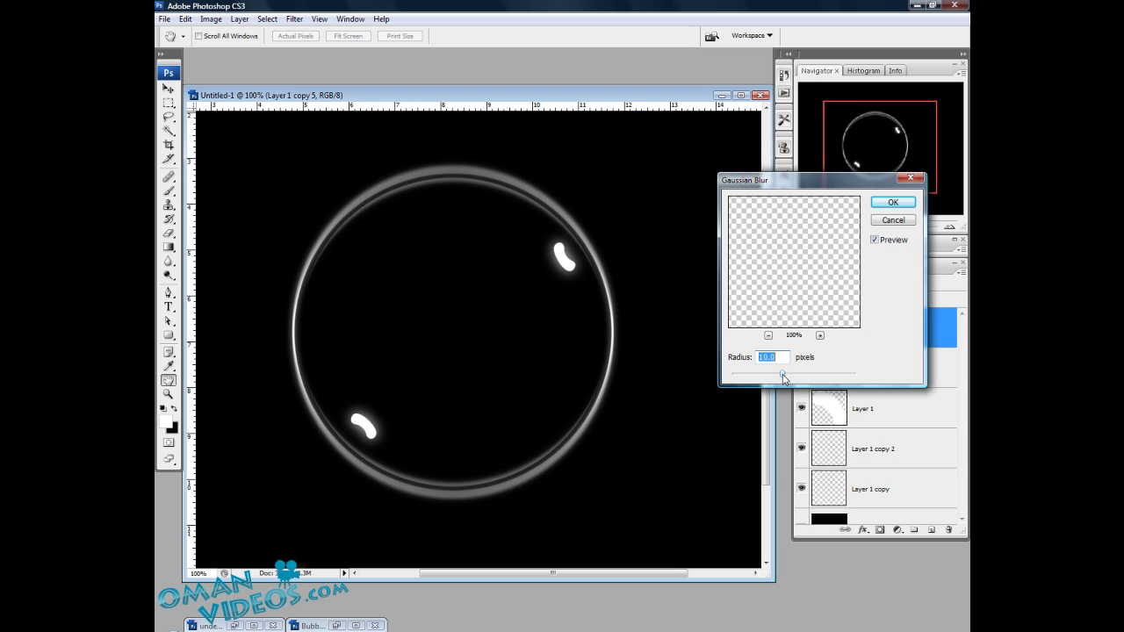
pyautogui.moveTo(786, 374); pyautogui.dragTo(785, 375)
pyautogui.click(892, 204)
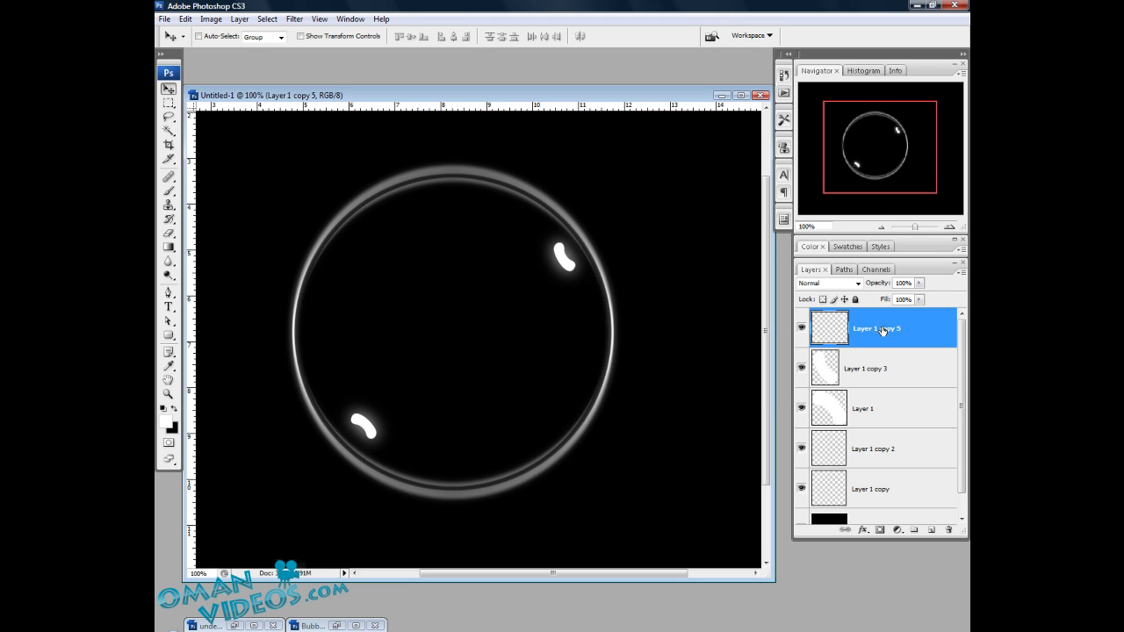
# Soften the lower-left bean highlight on Layer 1 slightly with a small-radius Gaussian Blur
pyautogui.click(887, 373)
pyautogui.click(866, 409)
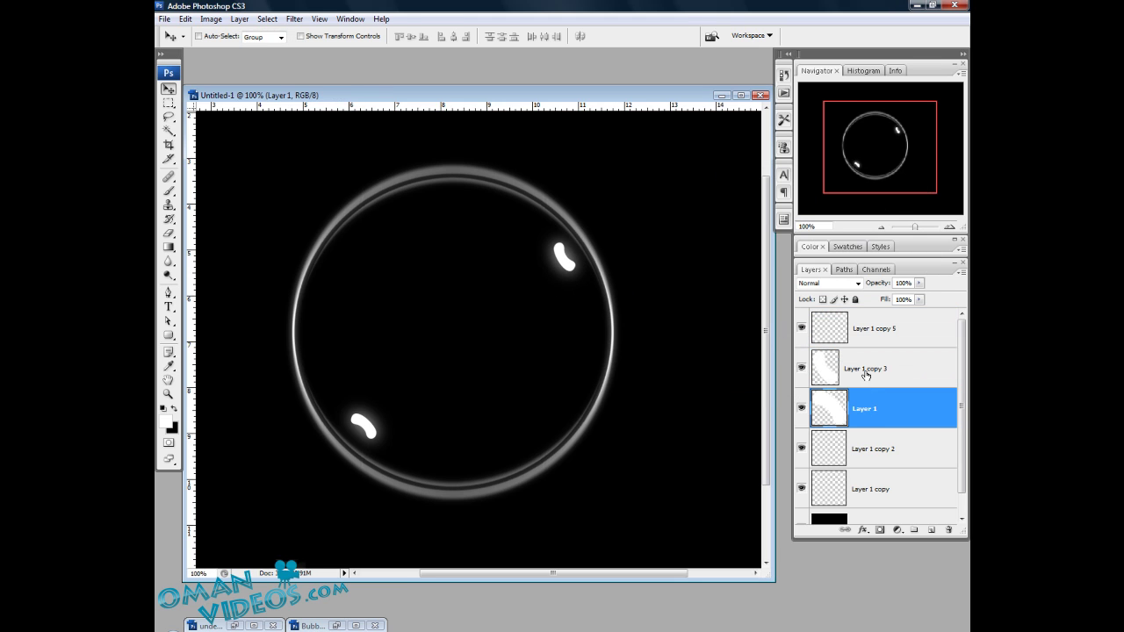
pyautogui.click(866, 374)
pyautogui.click(869, 412)
pyautogui.click(294, 18)
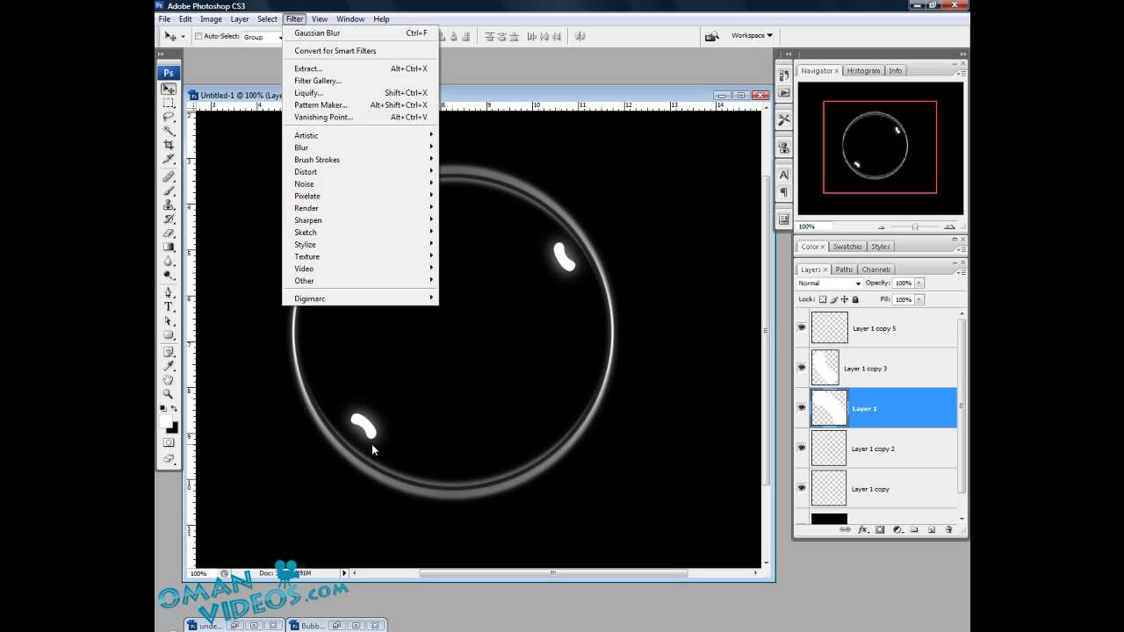
pyautogui.moveTo(387, 148)
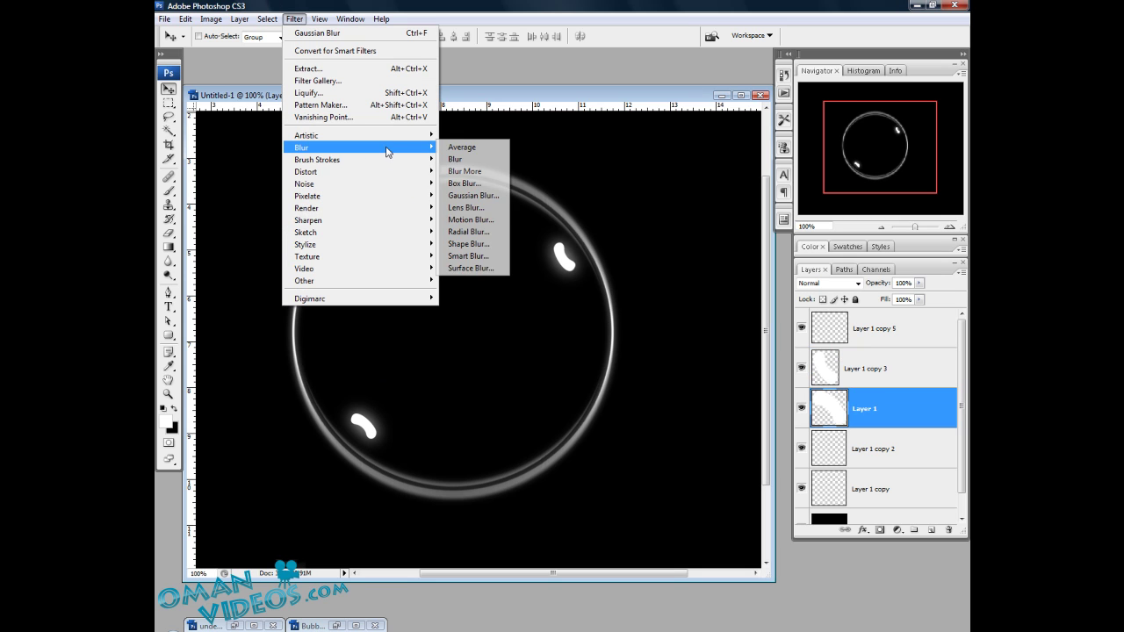
pyautogui.click(483, 197)
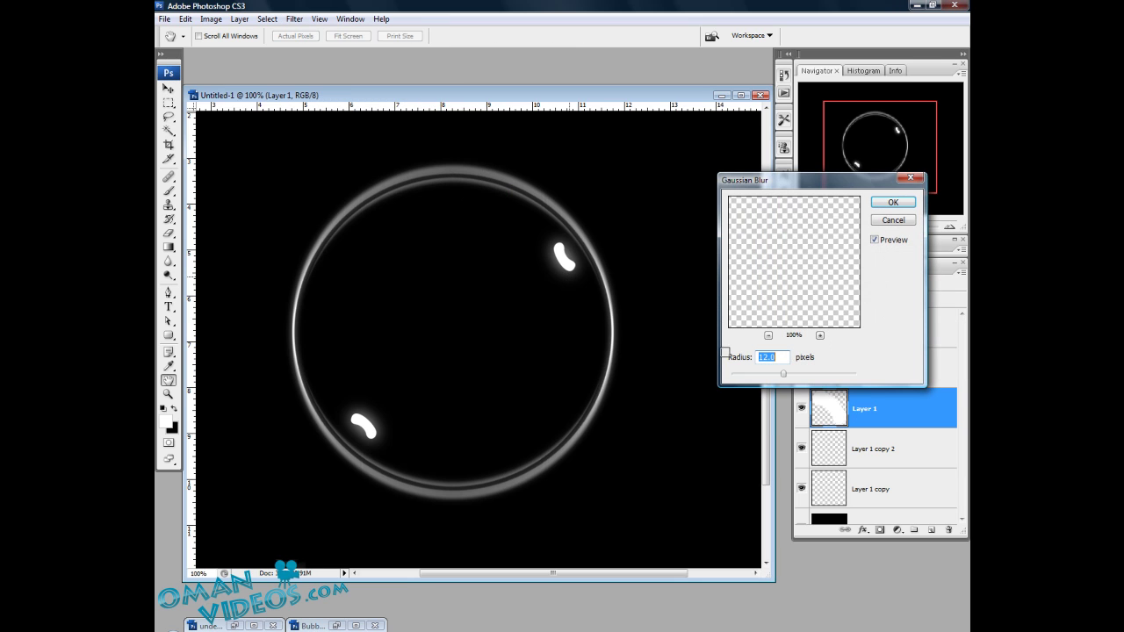
pyautogui.moveTo(742, 380)
pyautogui.mouseDown()
pyautogui.moveTo(732, 371)
pyautogui.moveTo(749, 361)
pyautogui.mouseUp()
pyautogui.click(751, 361)
pyautogui.press('Return')
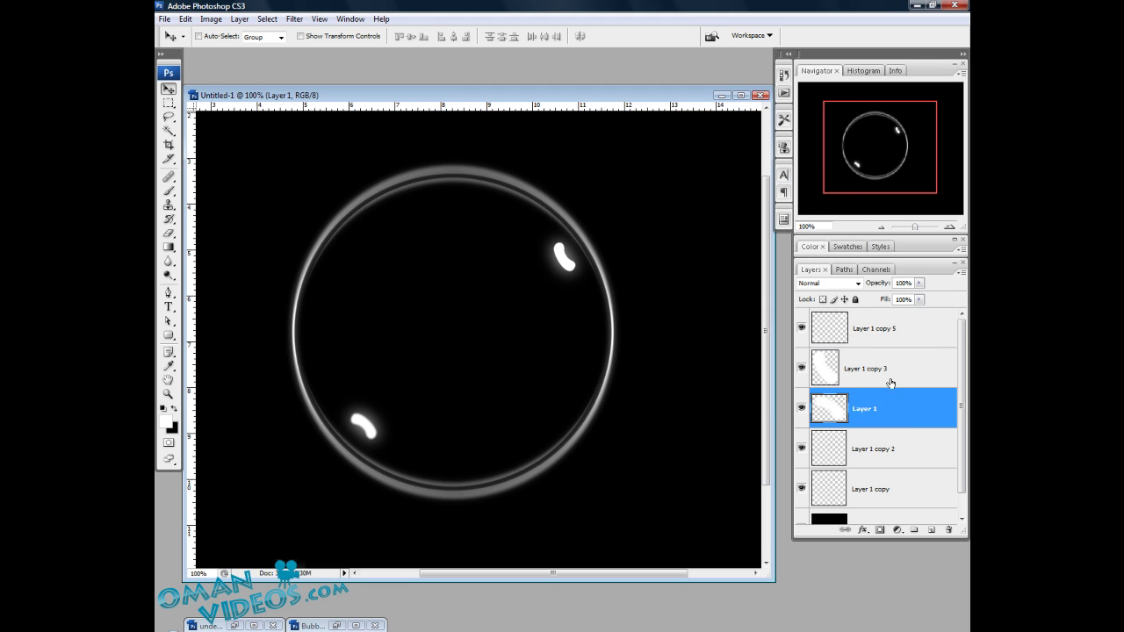
# Repeat the last Gaussian Blur on the upper-right bean highlight, Layer 1 copy 3
pyautogui.click(902, 381)
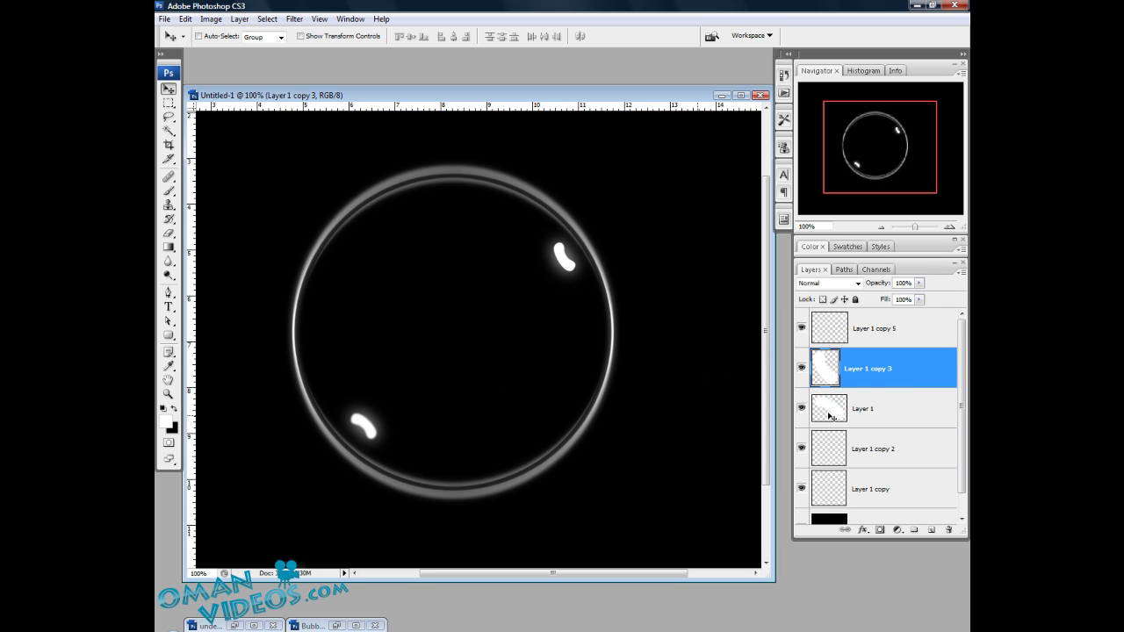
pyautogui.click(292, 20)
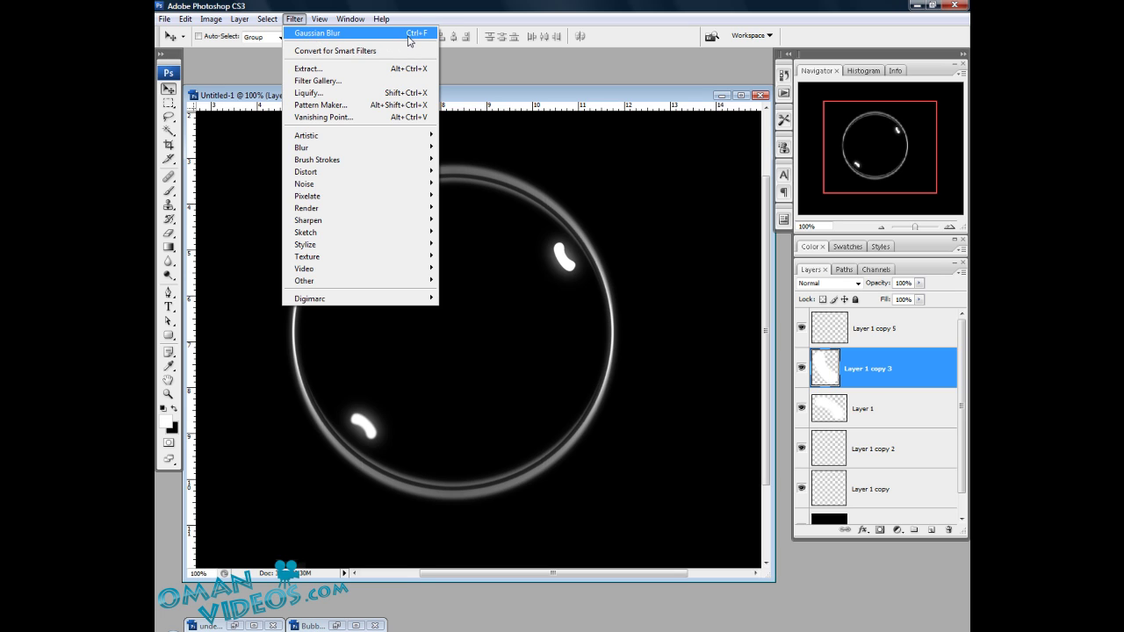
pyautogui.click(305, 38)
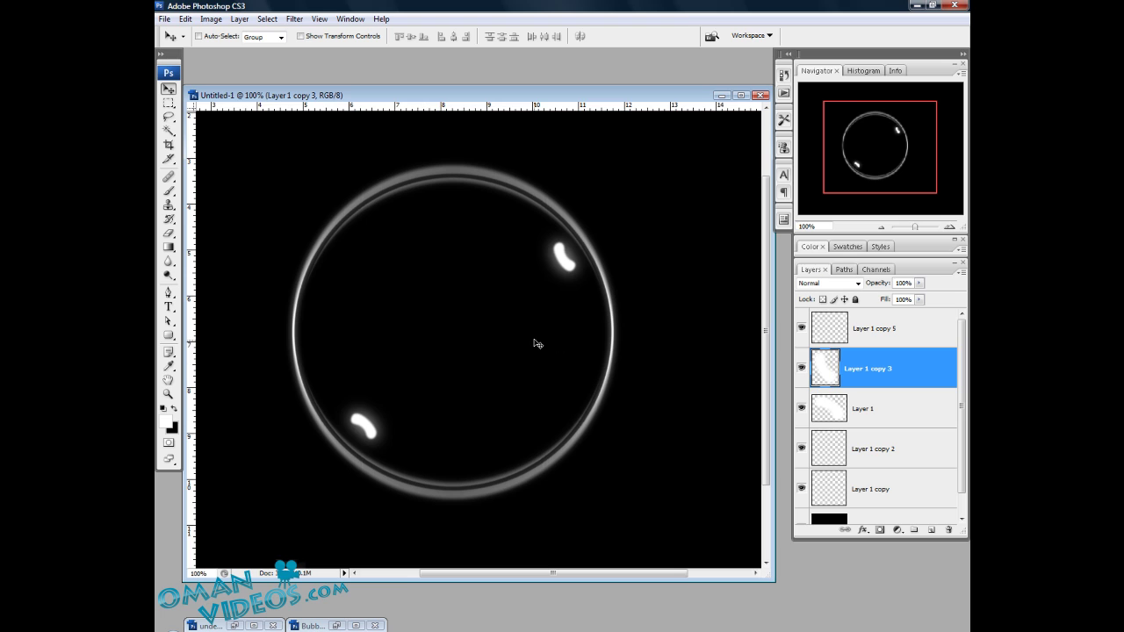
# Merge all ring and highlight layers, from Layer 1 copy 5 down to Layer 1 copy, into one bubble layer above the Background
pyautogui.press('z')
pyautogui.keyDown('alt'); pyautogui.click(456, 337); pyautogui.keyUp('alt')
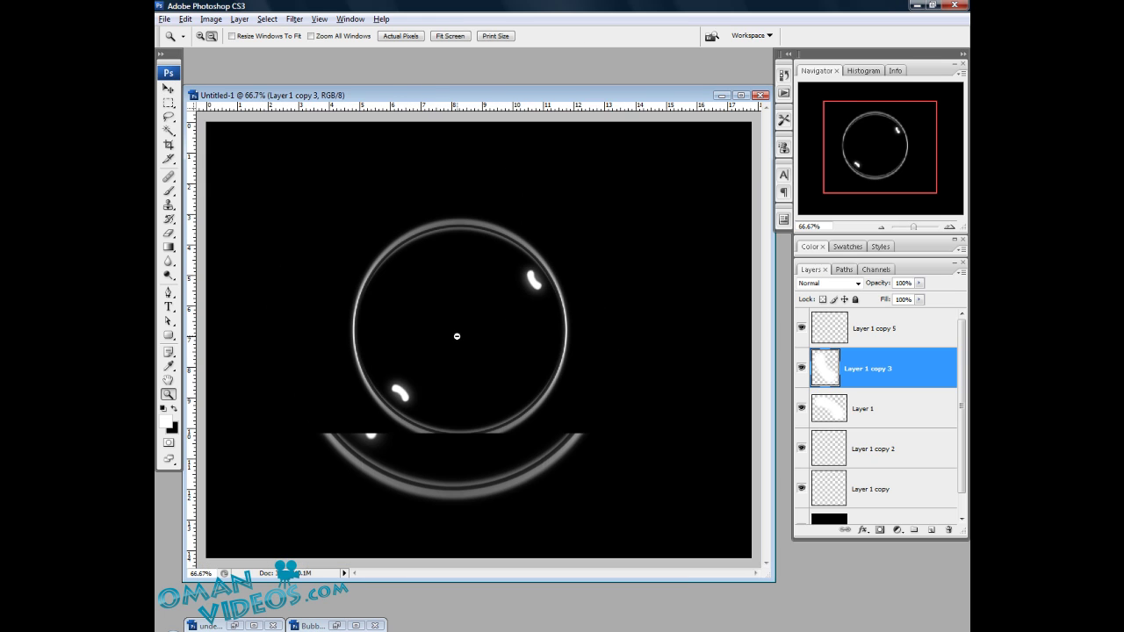
pyautogui.press('v')
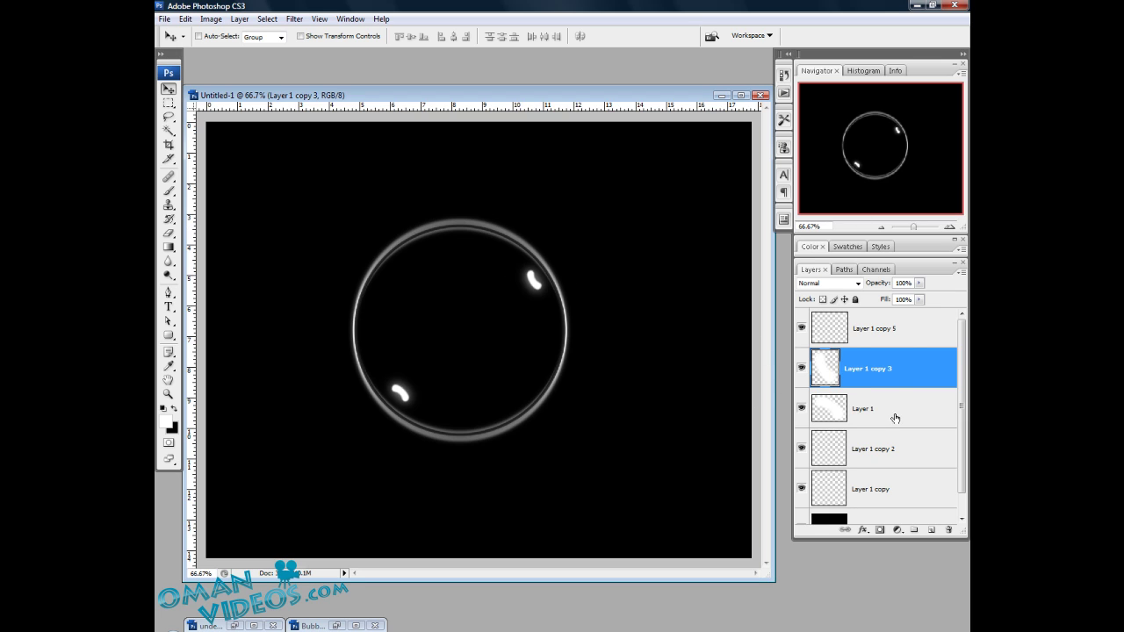
pyautogui.click(901, 335)
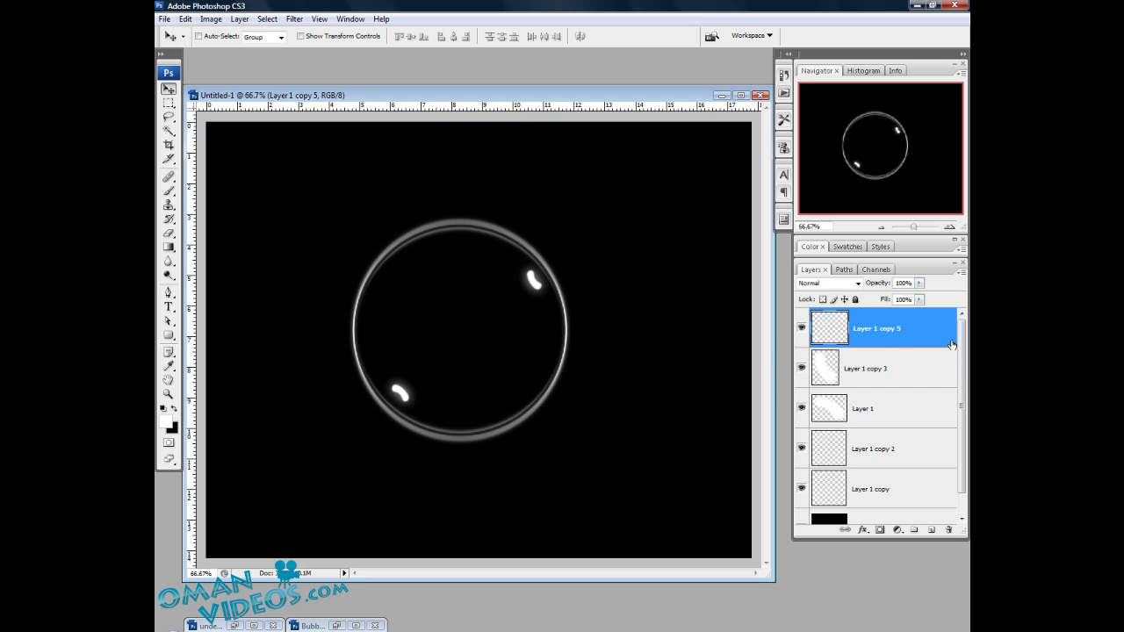
pyautogui.scroll(-1, 961, 343)
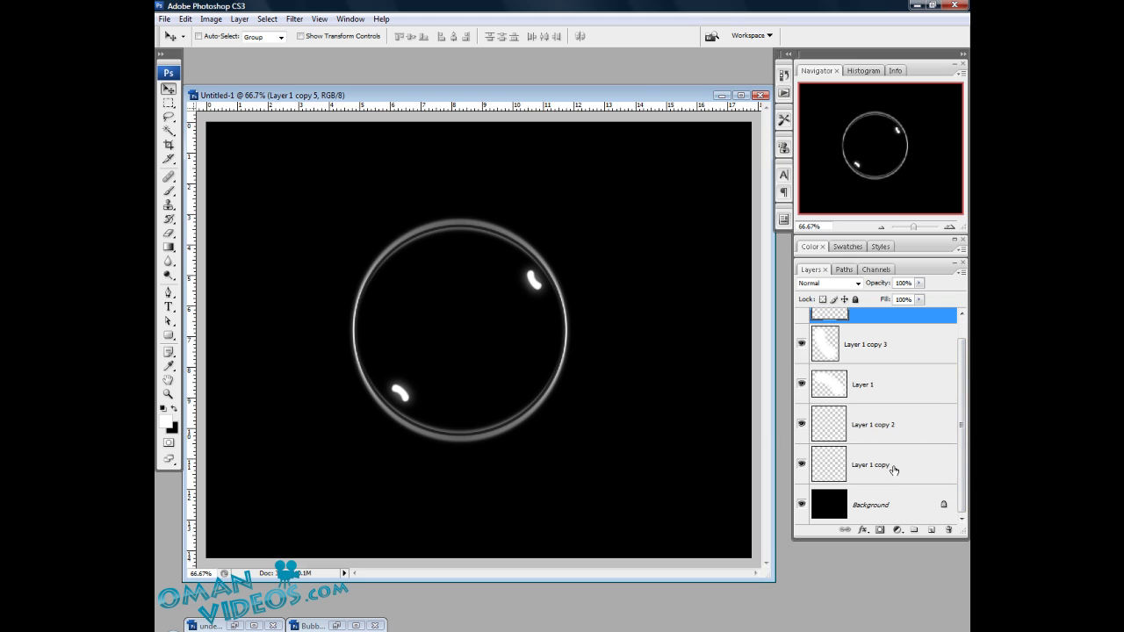
pyautogui.keyDown('shift'); pyautogui.click(894, 469); pyautogui.keyUp('shift')
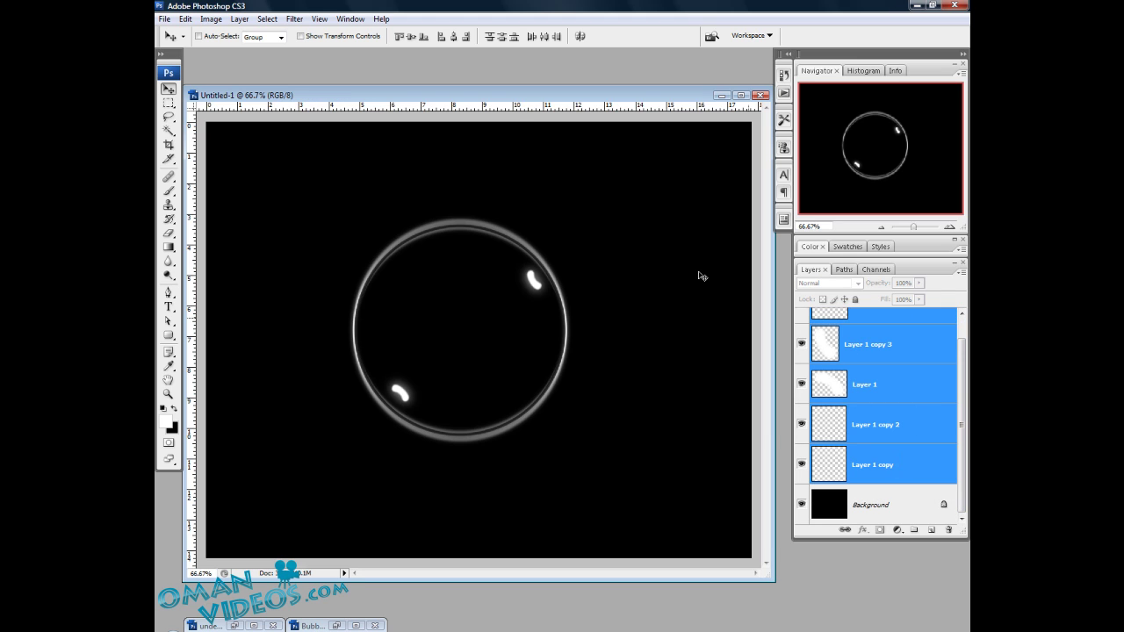
pyautogui.scroll(1, 962, 369)
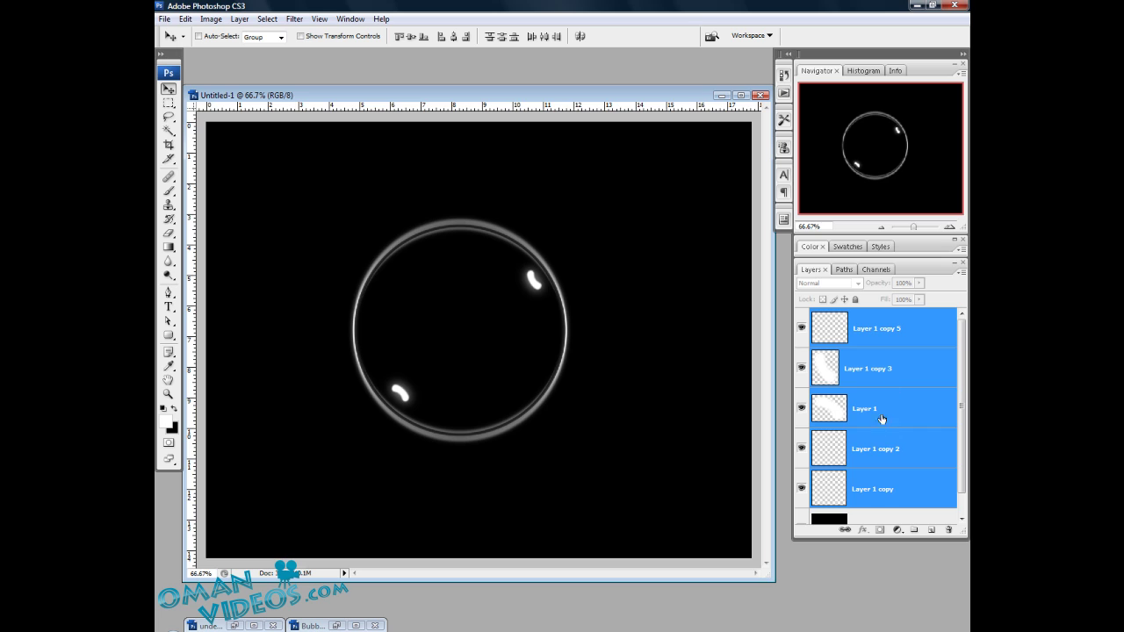
pyautogui.click(913, 339)
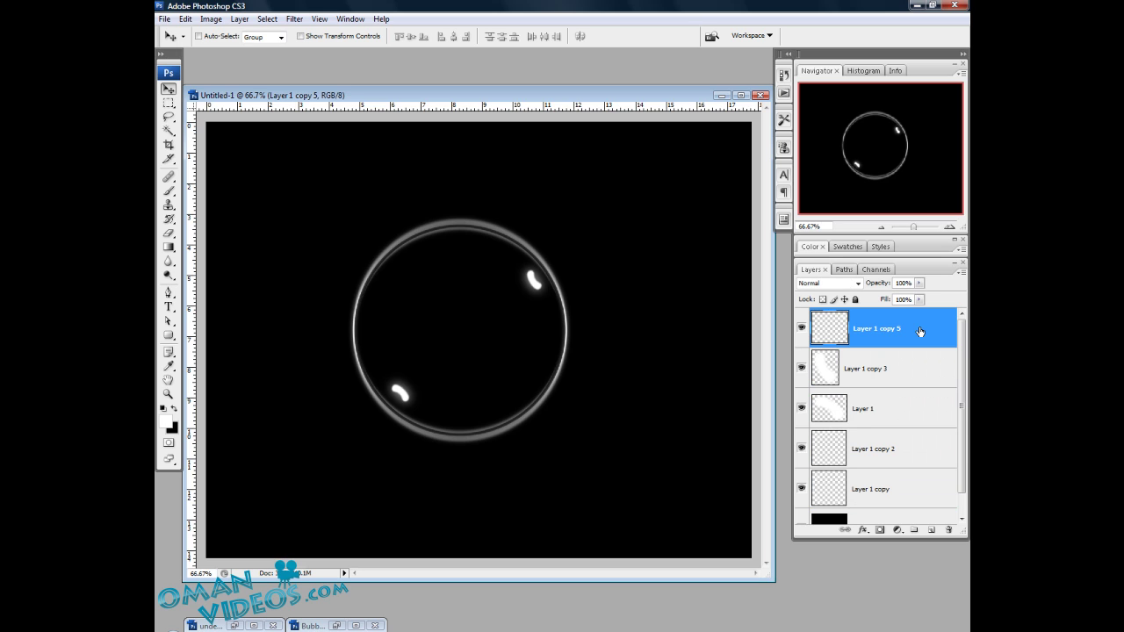
pyautogui.keyDown('shift'); pyautogui.click(912, 495); pyautogui.keyUp('shift')
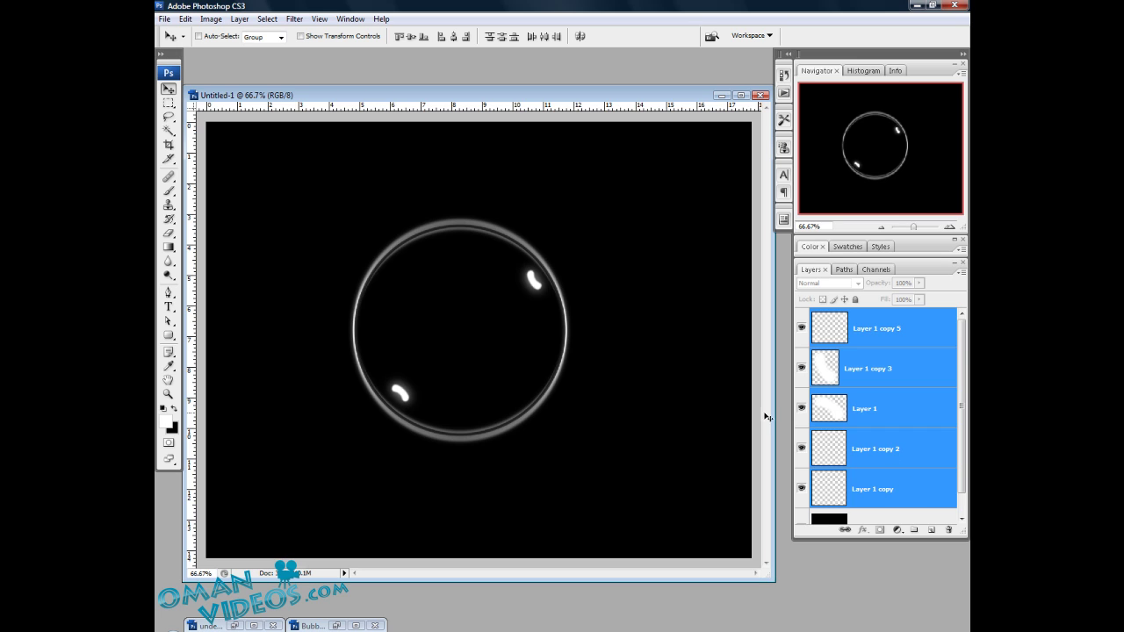
pyautogui.hotkey('ctrl', 'e')
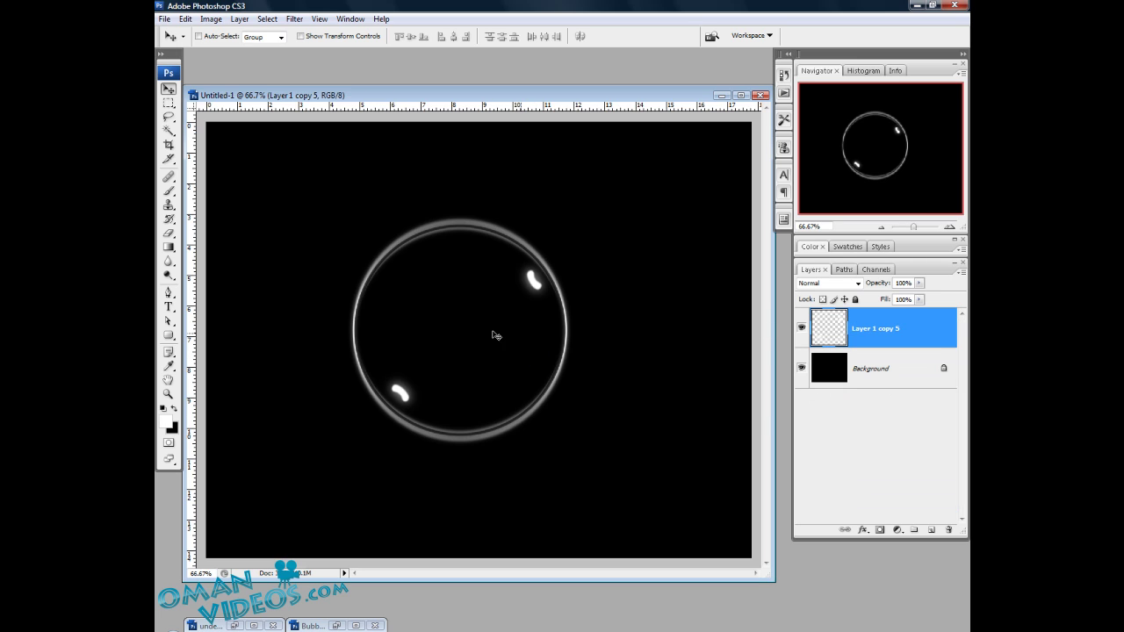
# Trim the canvas around the bubble on all four sides, based on the top left pixel color
pyautogui.click(901, 375)
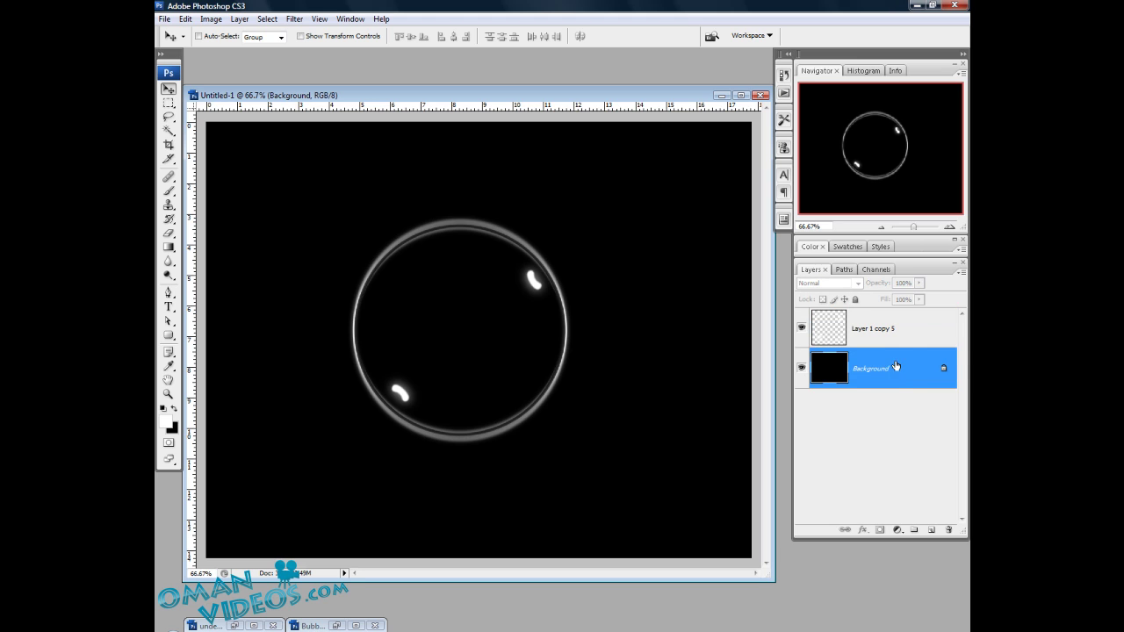
pyautogui.click(902, 342)
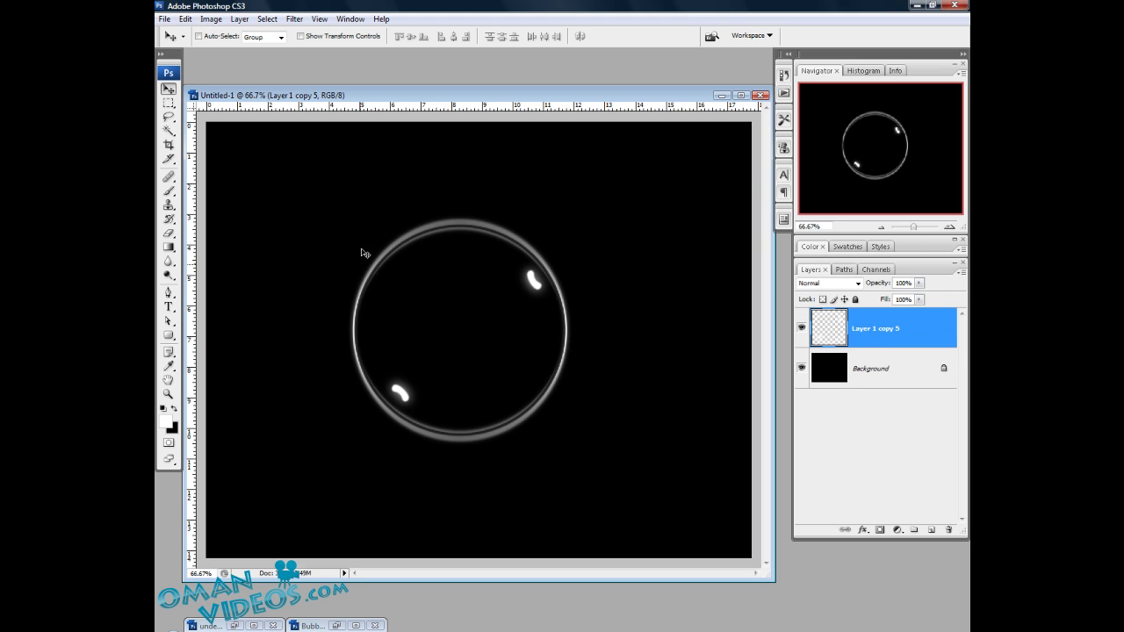
pyautogui.click(207, 21)
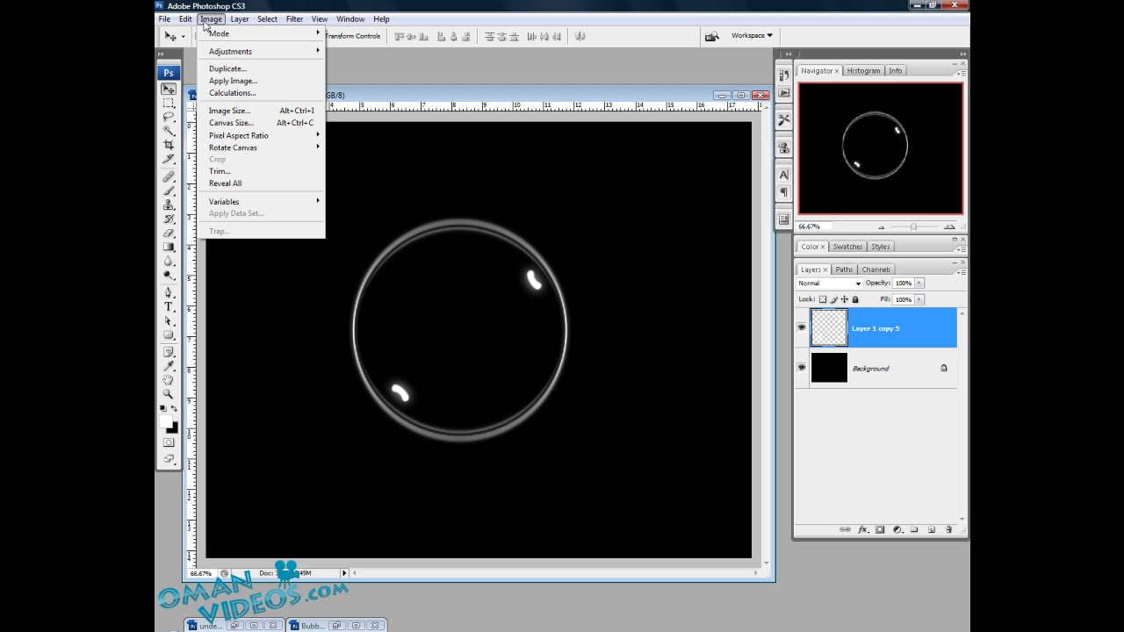
pyautogui.click(219, 171)
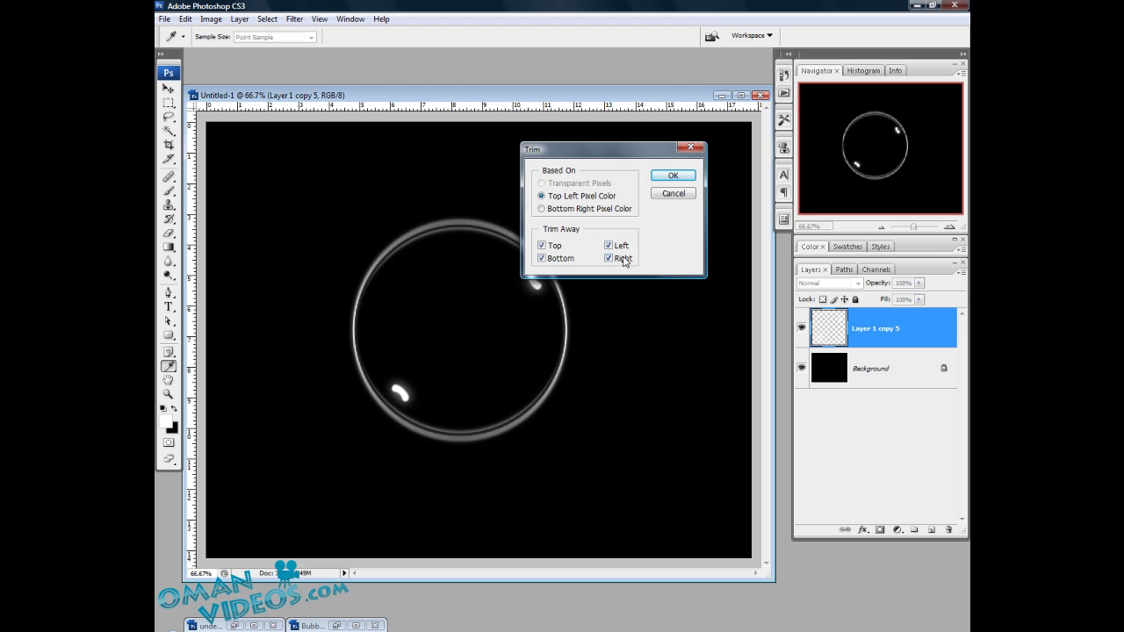
pyautogui.click(670, 178)
pyautogui.press('v')
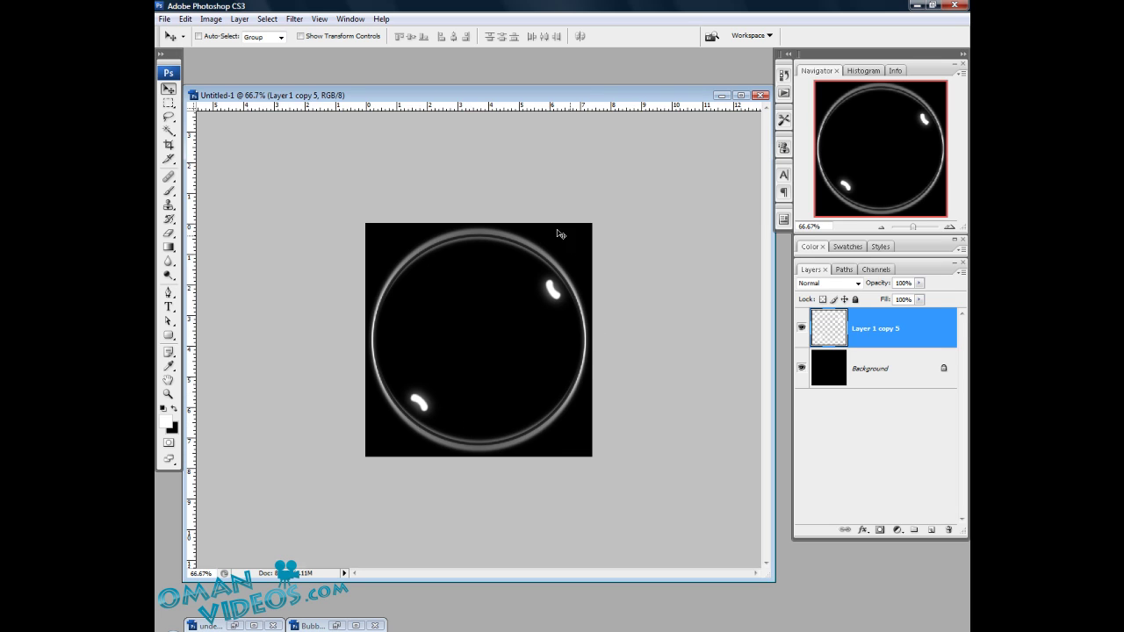
# Delete the black Background layer, leaving only the merged bubble layer
pyautogui.click(851, 360)
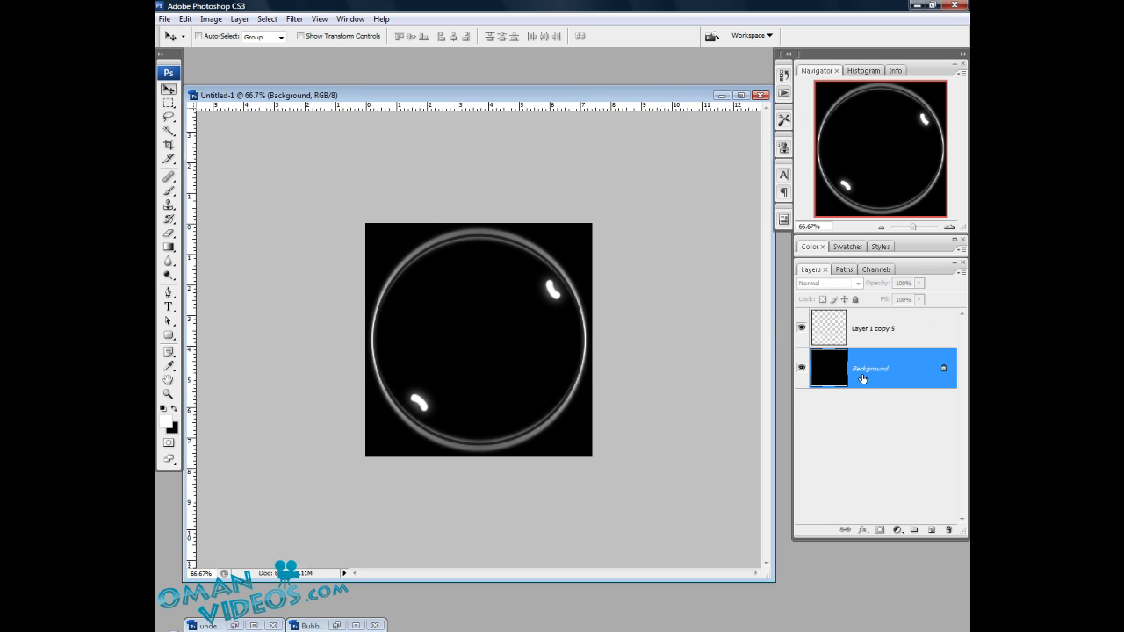
pyautogui.press('Delete')
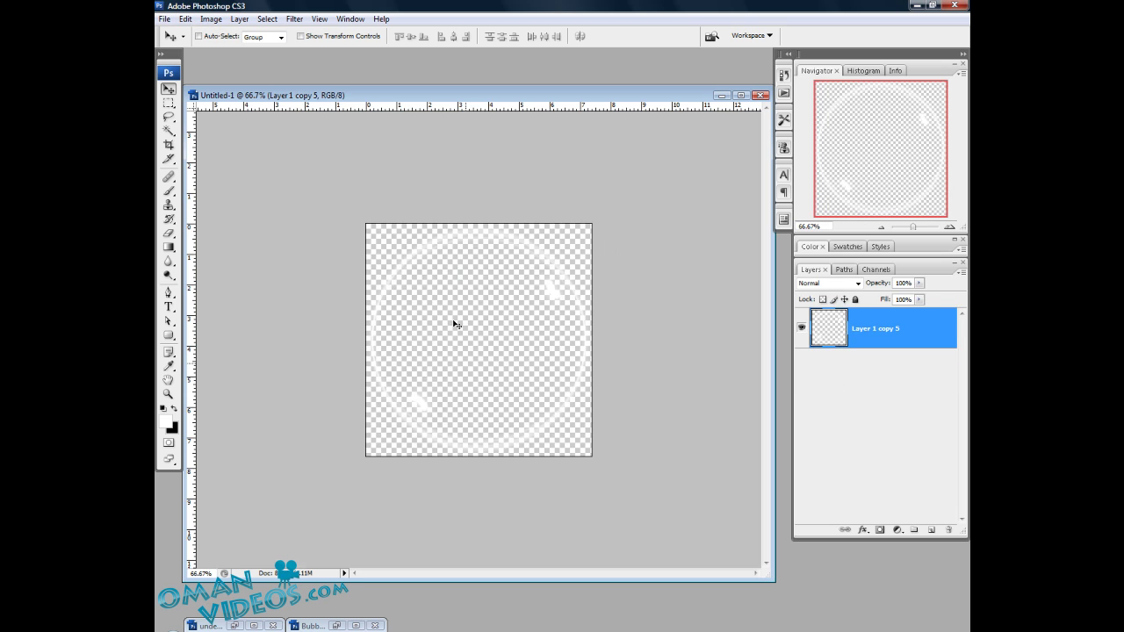
# Try to define the white bubble as a brush preset
pyautogui.click(185, 18)
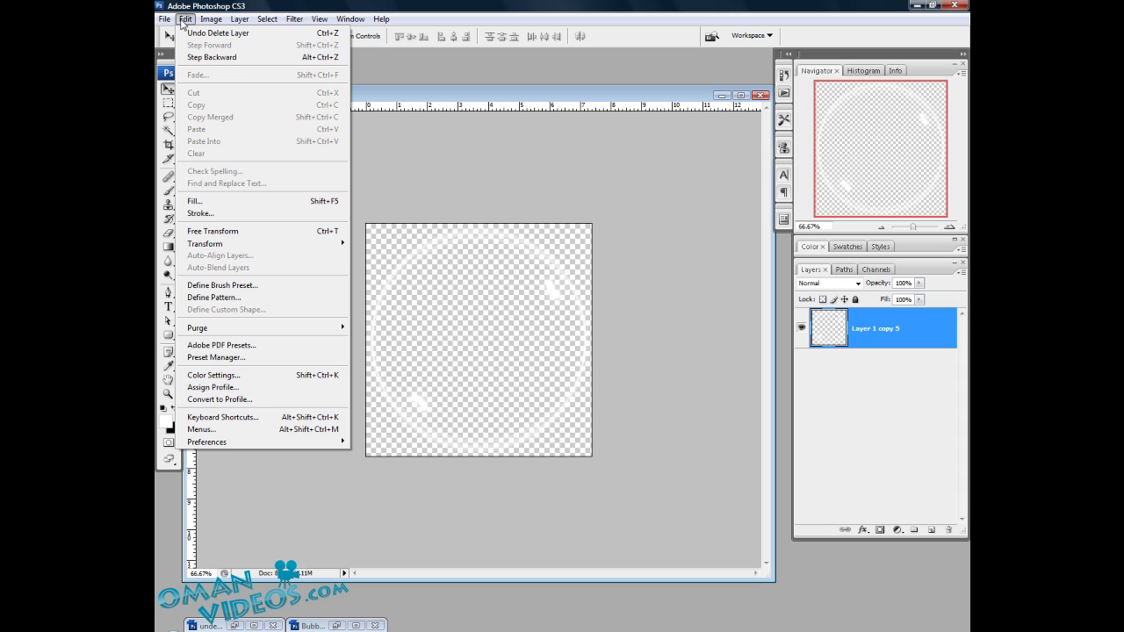
pyautogui.click(254, 292)
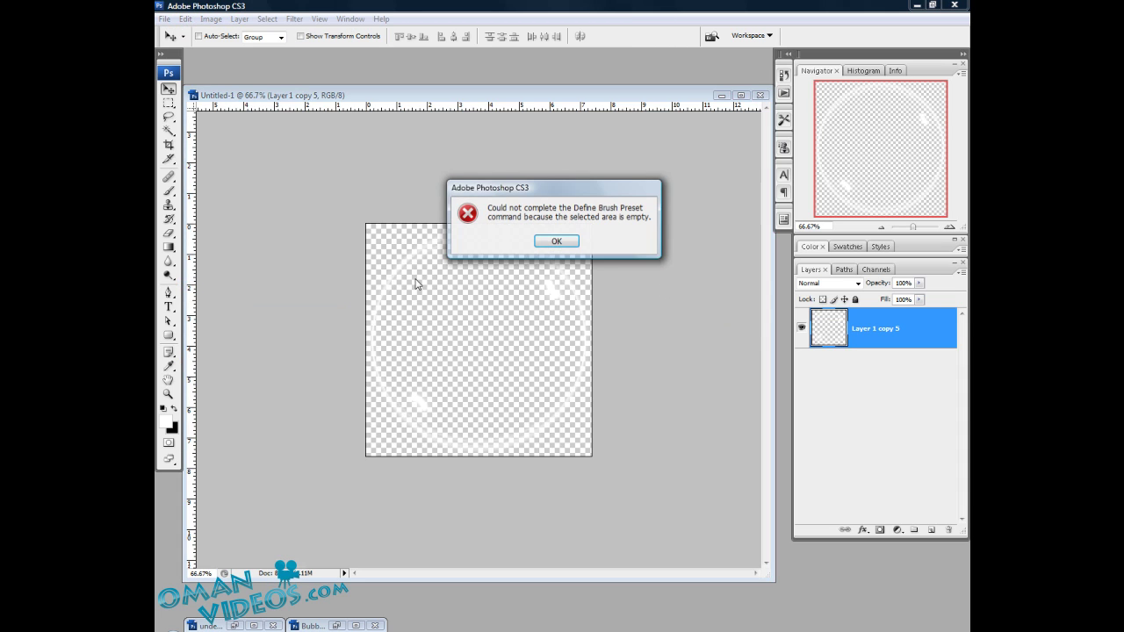
pyautogui.click(555, 243)
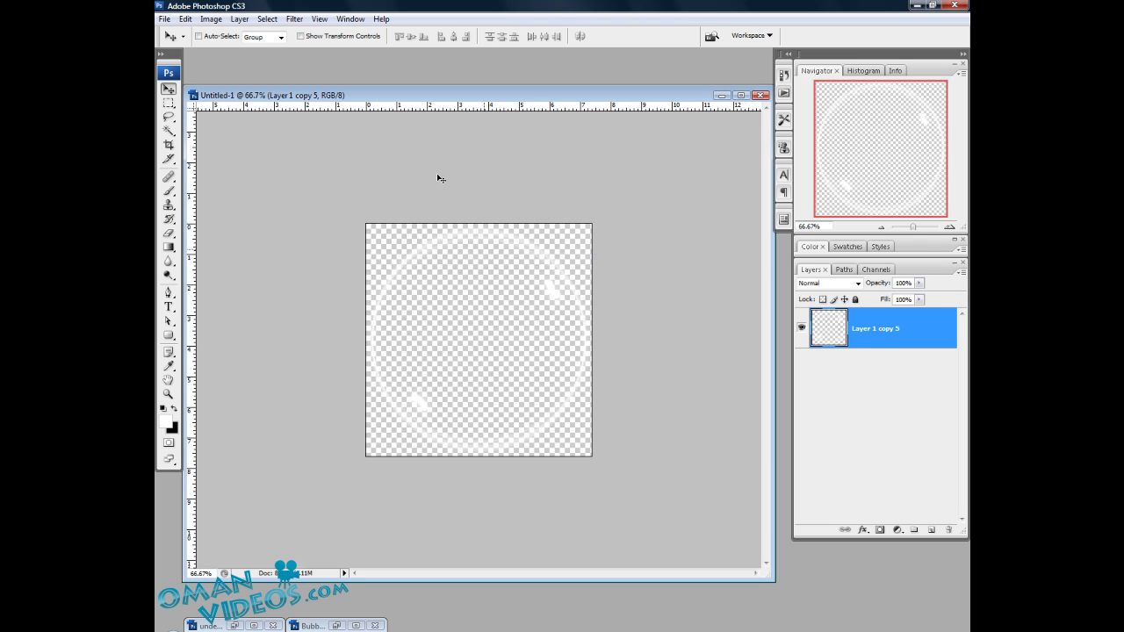
# Invert the colors of the bubble on Layer 1 copy 5 so it is black
pyautogui.click(212, 20)
pyautogui.moveTo(235, 57)
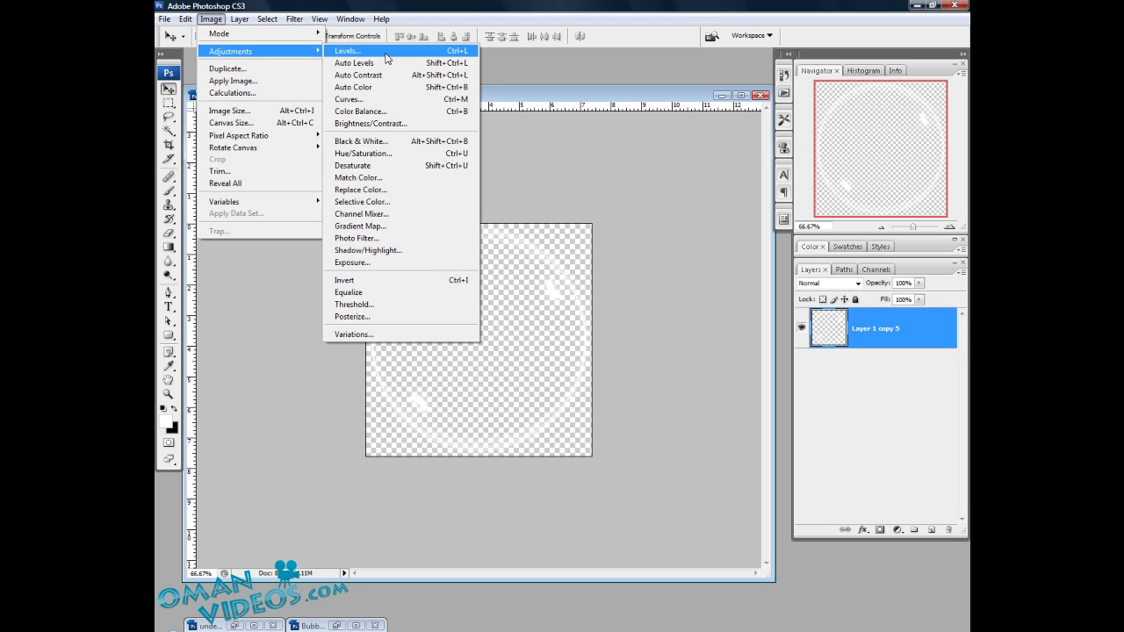
pyautogui.click(472, 284)
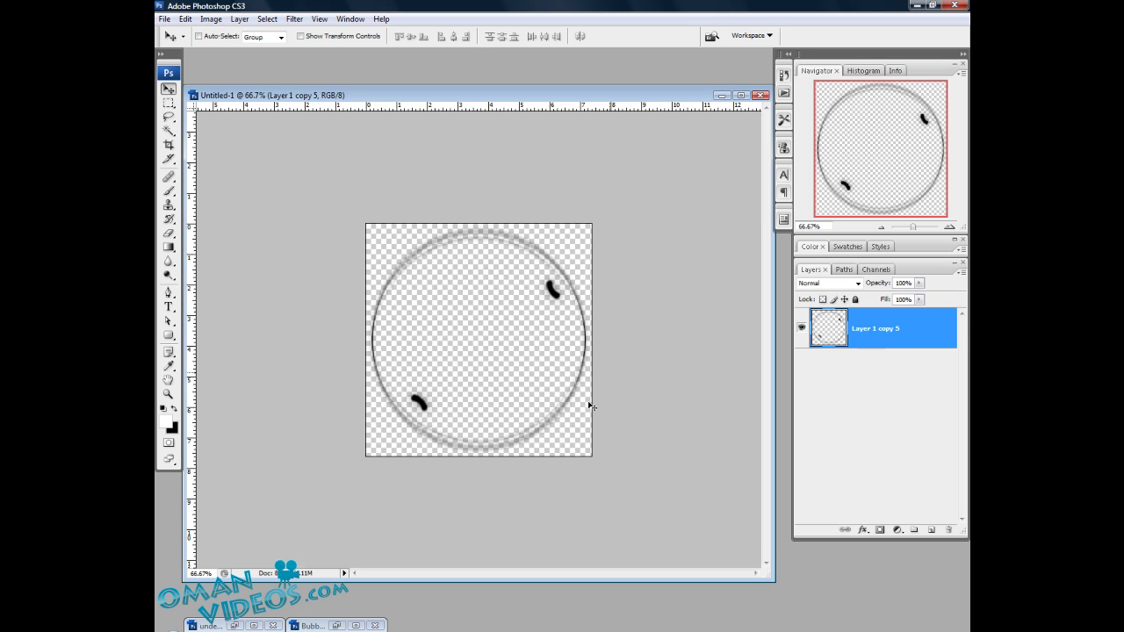
# Define the inverted bubble as a brush preset named Bubble
pyautogui.click(184, 19)
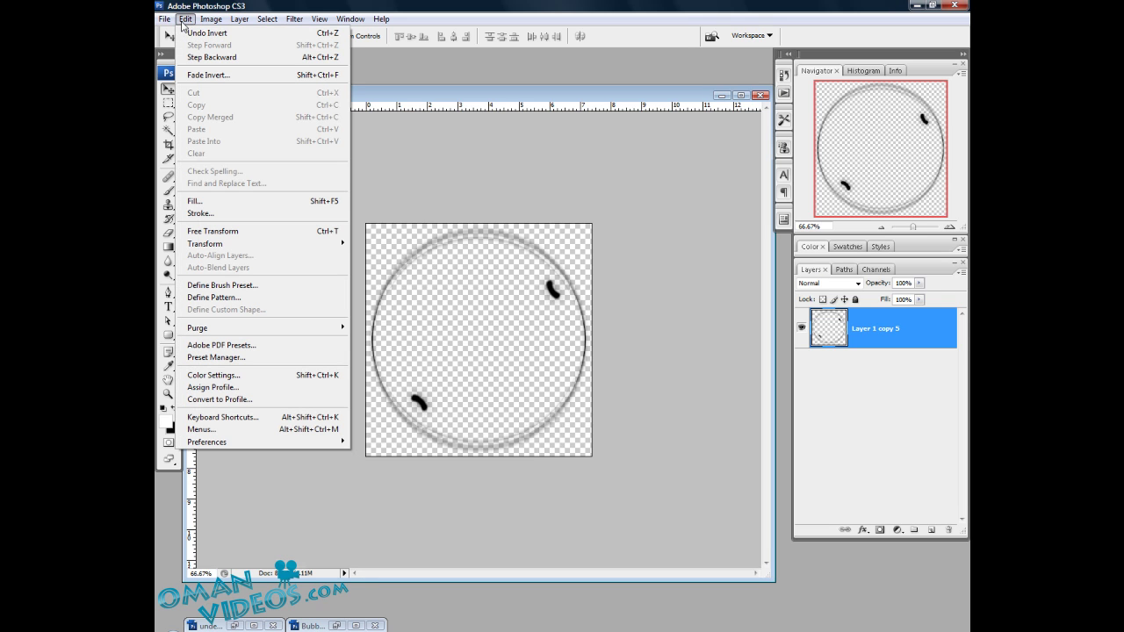
pyautogui.click(238, 285)
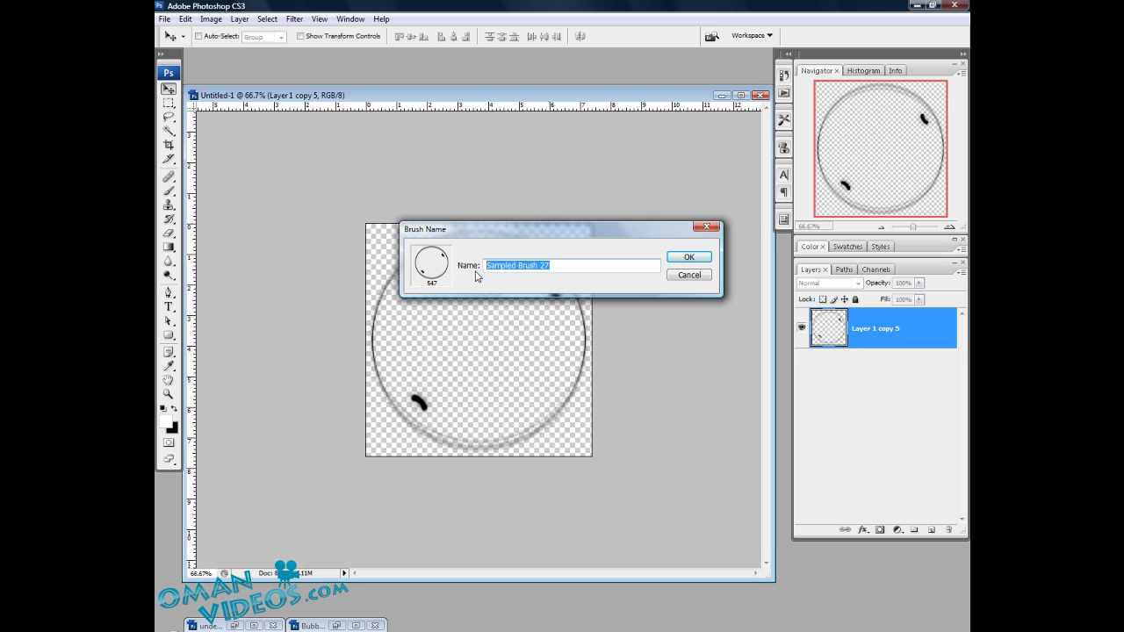
pyautogui.write('Bubble')
pyautogui.click(691, 259)
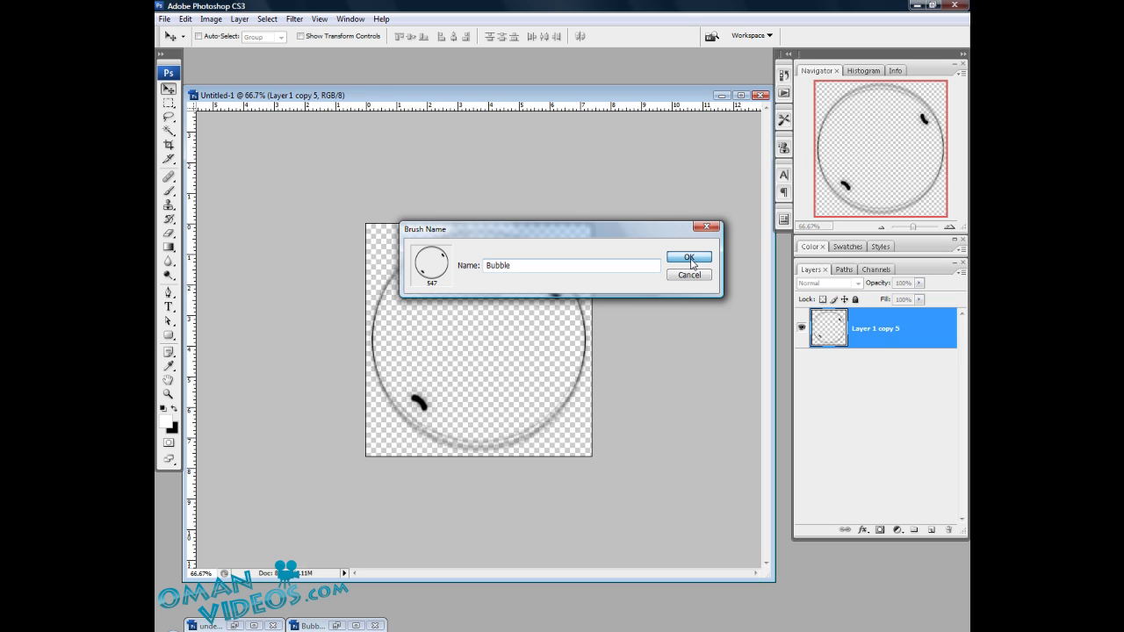
# Minimize the bubble document, restore underwater.jpg and enlarge its window to show the whole image
pyautogui.click(719, 96)
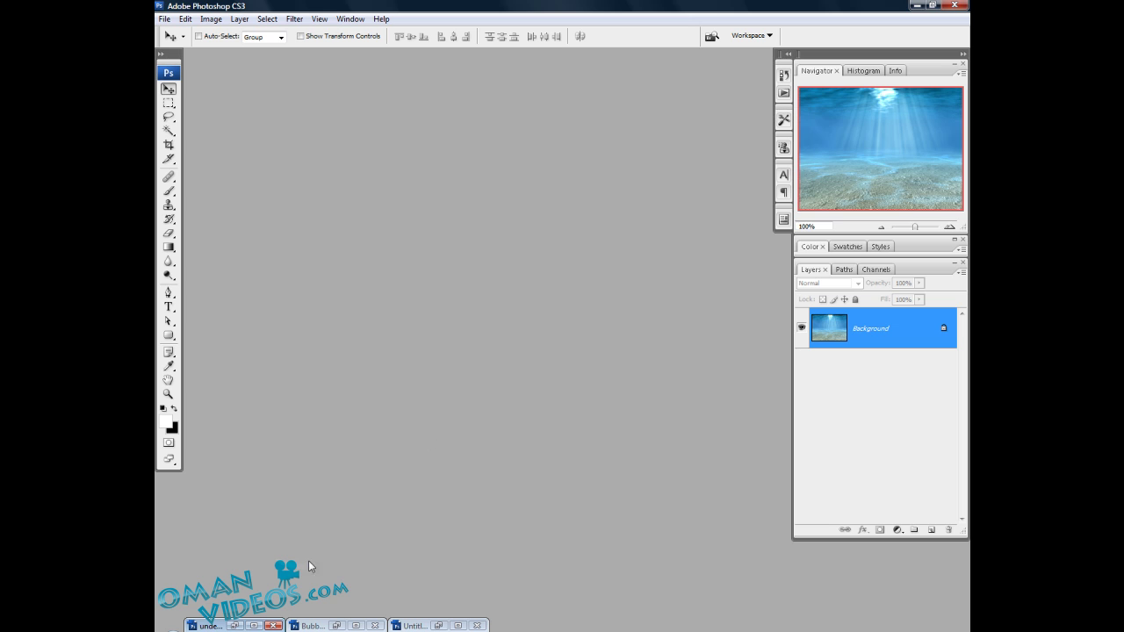
pyautogui.click(234, 626)
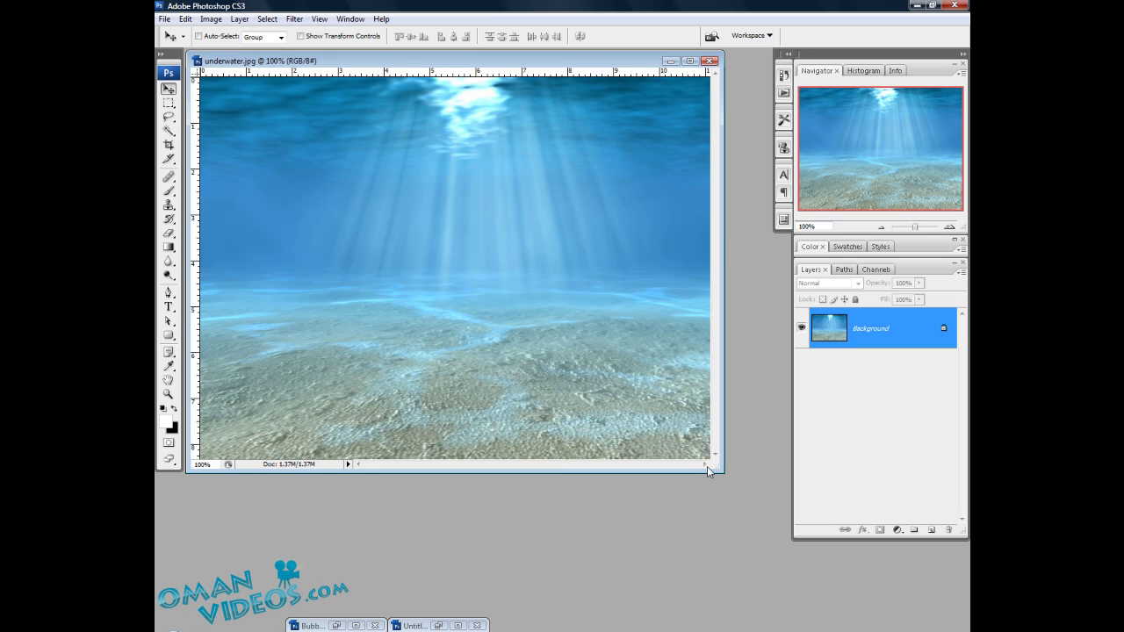
pyautogui.moveTo(709, 472); pyautogui.dragTo(778, 539)
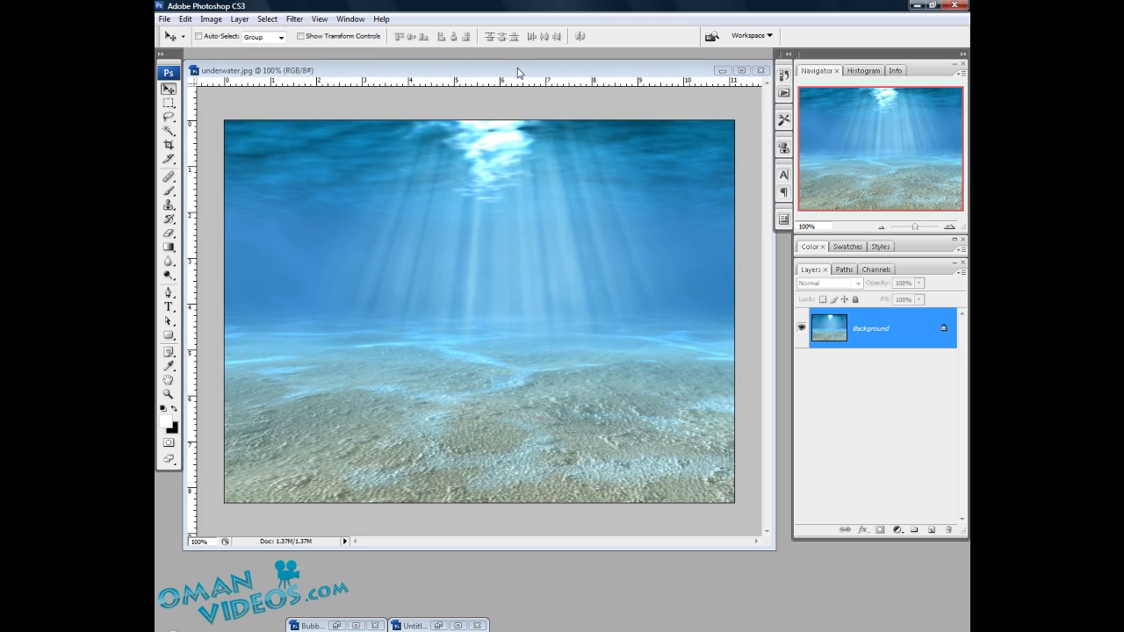
pyautogui.click(518, 73)
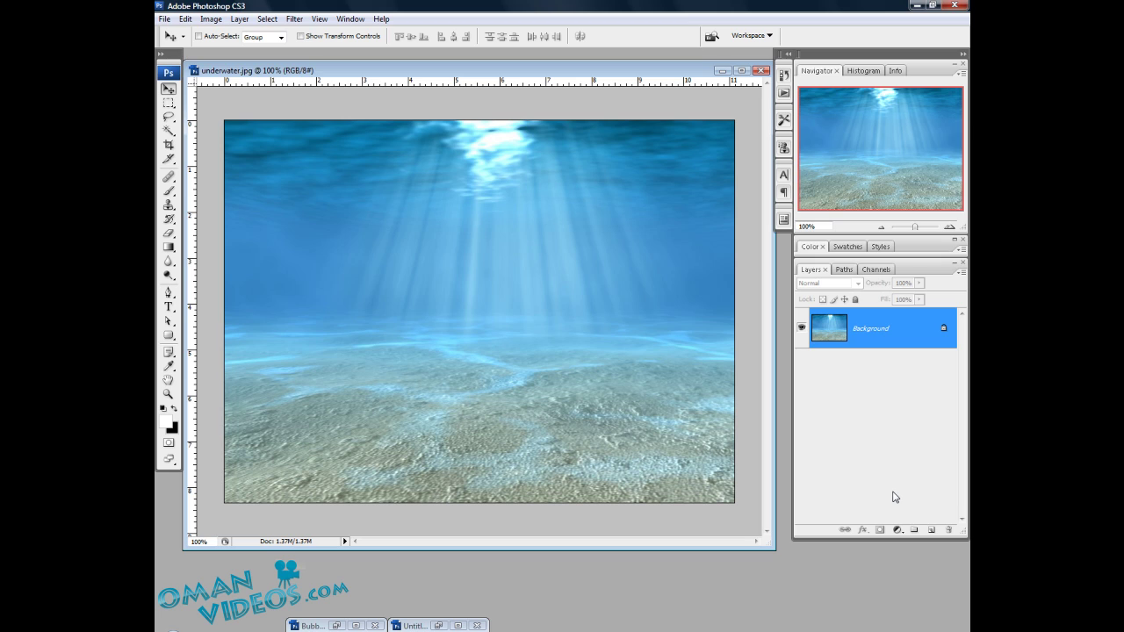
# Add a new layer above the Background in underwater.jpg and name it Bubbles
pyautogui.click(932, 531)
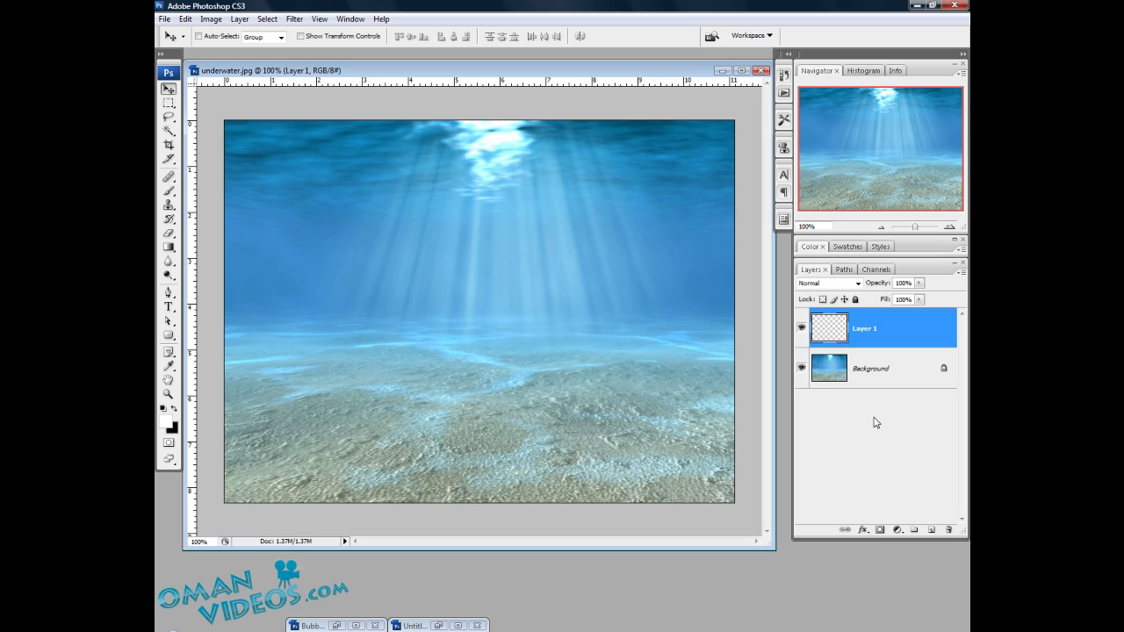
pyautogui.doubleClick(861, 330)
pyautogui.write('Bubbles')
pyautogui.press('Return')
# Select the Brush tool with the newly defined 547 px bubble brush tip
pyautogui.click(168, 190)
pyautogui.click(237, 37)
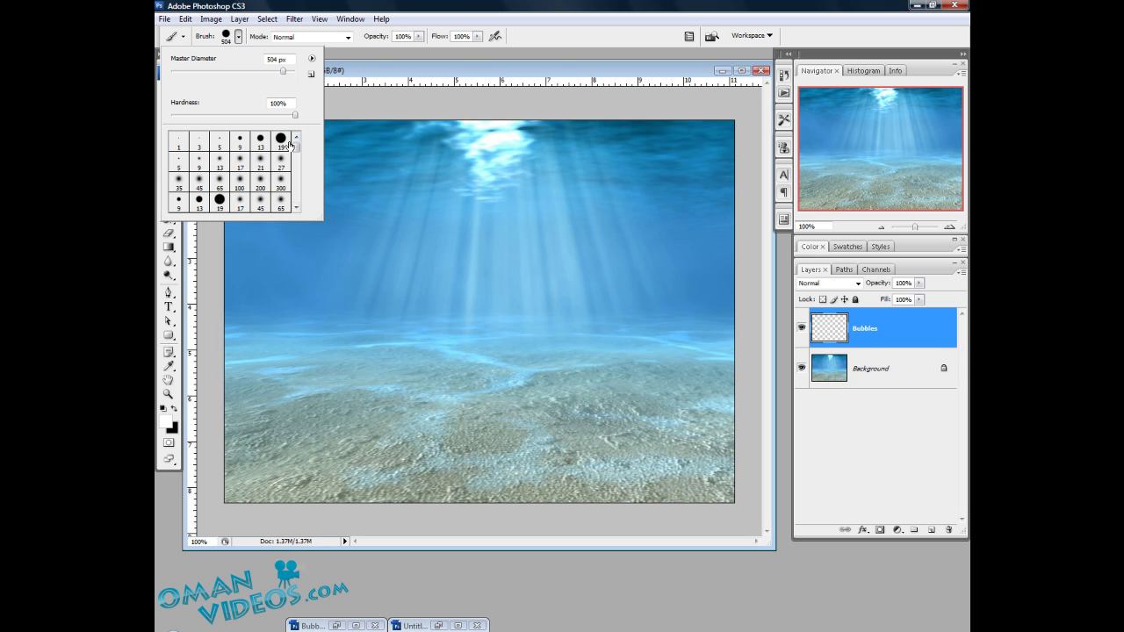
pyautogui.moveTo(296, 147); pyautogui.dragTo(298, 207)
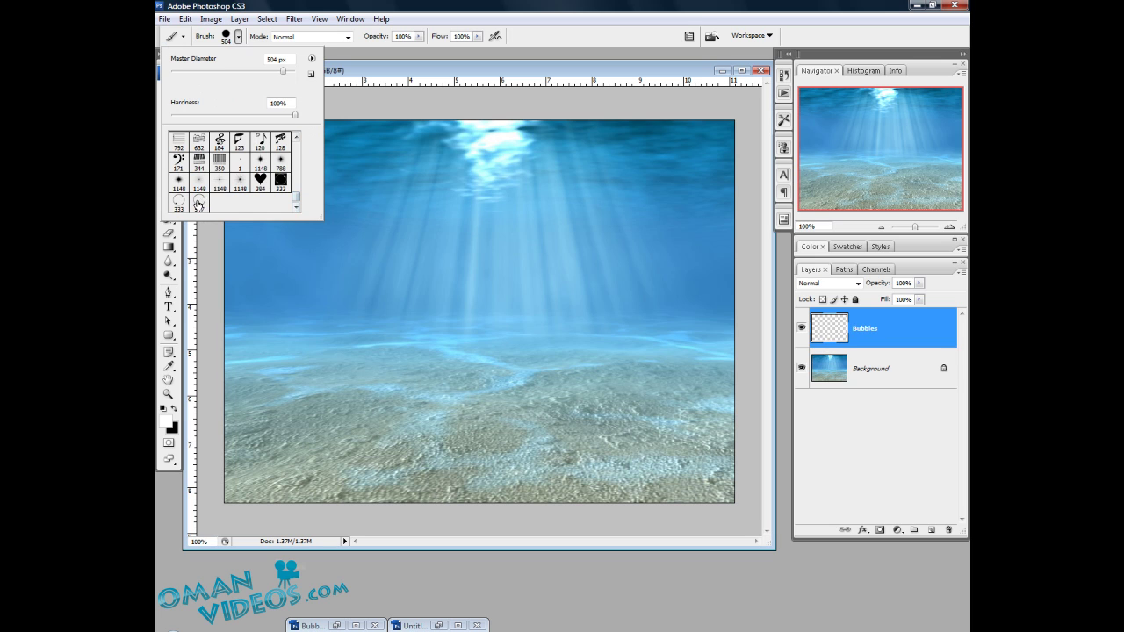
pyautogui.click(202, 205)
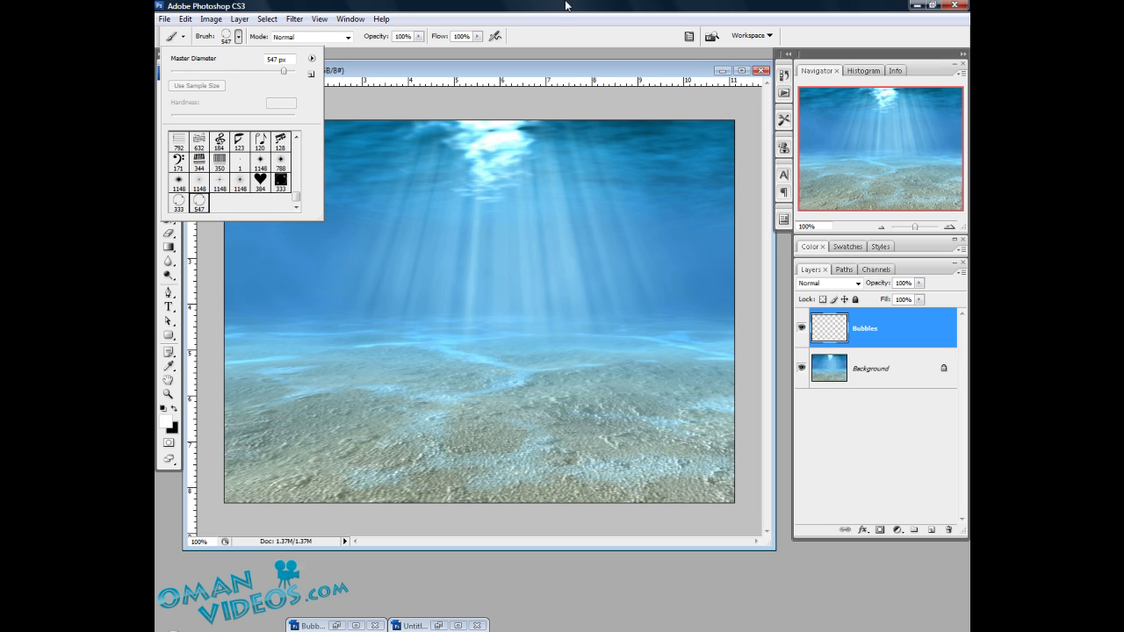
pyautogui.press('Return')
# Stamp one full-size test bubble on the Bubbles layer, then undo it
pyautogui.click(466, 313)
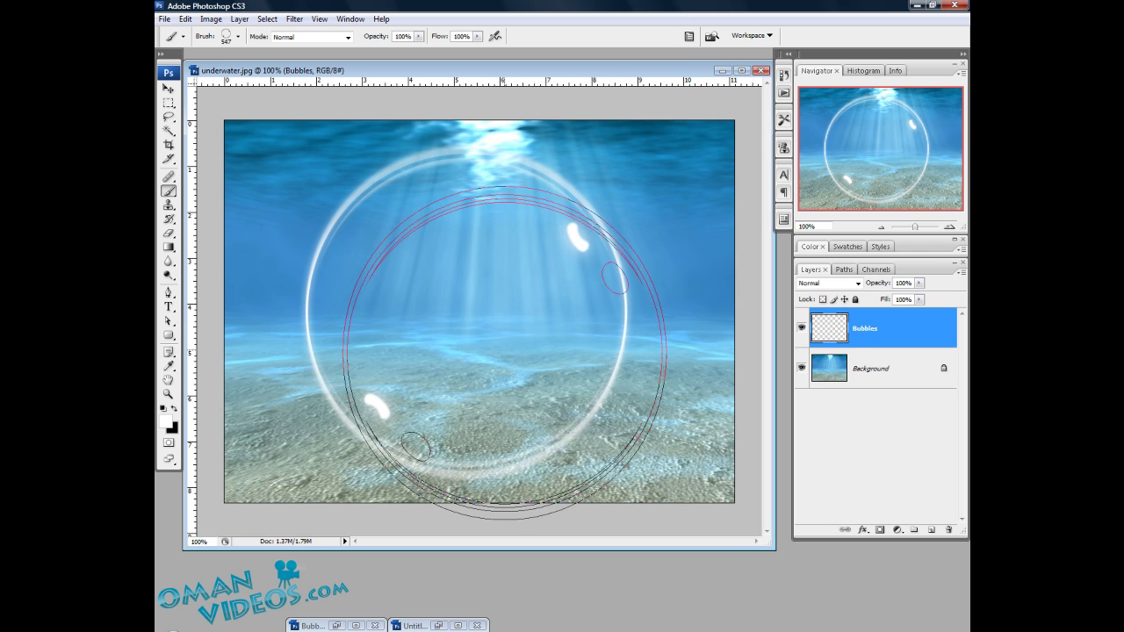
pyautogui.hotkey('ctrl', 'z')
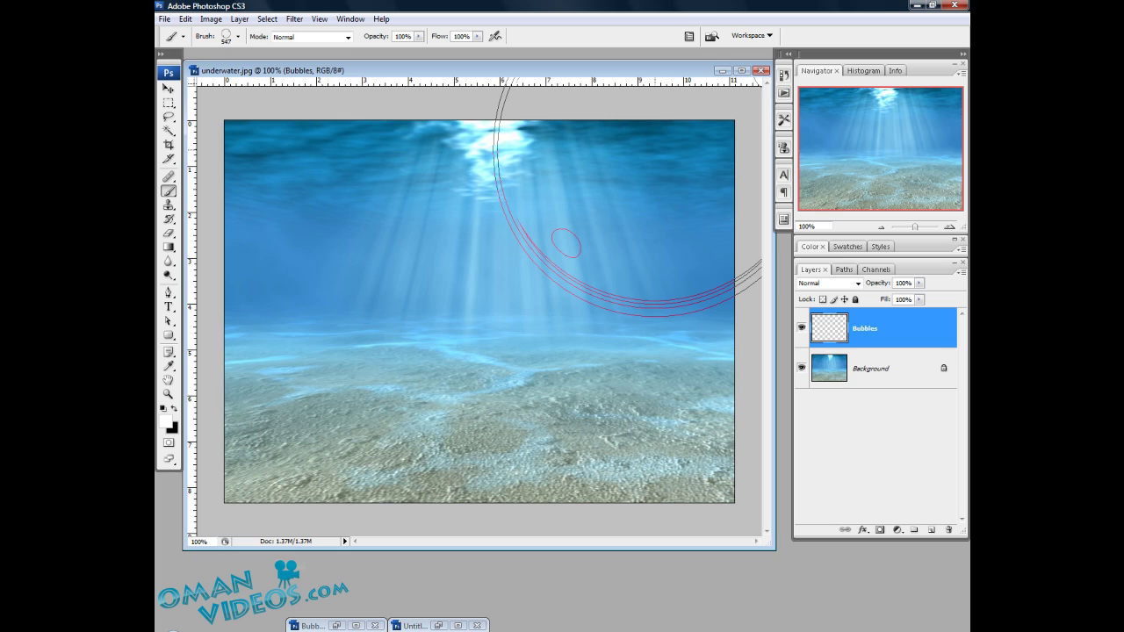
# Set the bubble brush's diameter to 42 px and enable Shape Dynamics with a Size Jitter of 100%
pyautogui.press('F5')
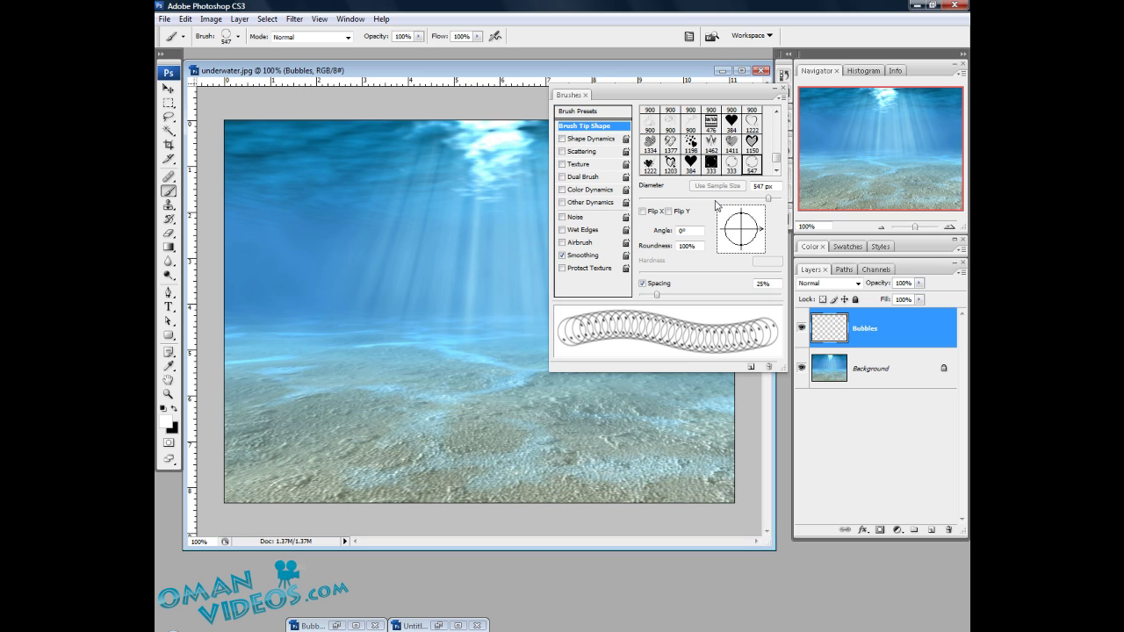
pyautogui.moveTo(695, 198); pyautogui.dragTo(668, 200)
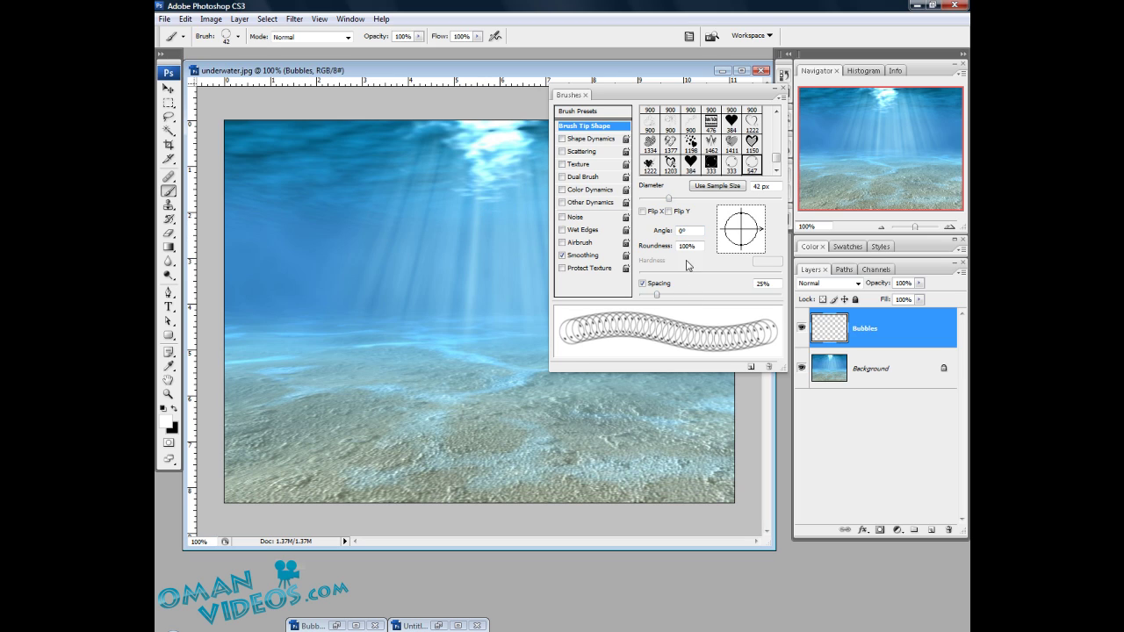
pyautogui.click(587, 143)
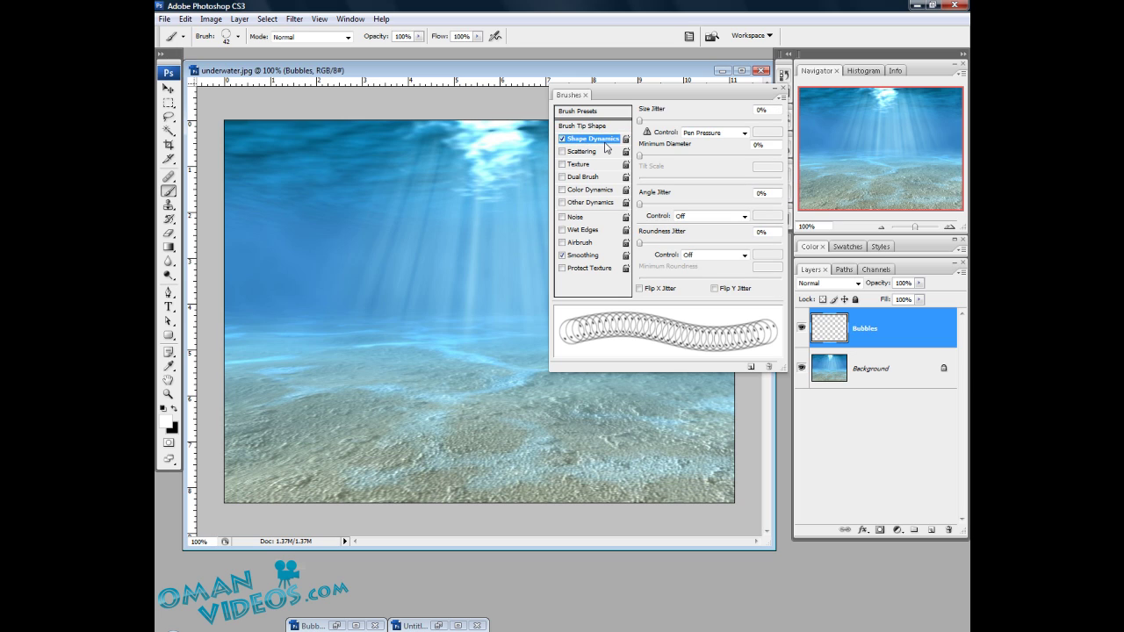
pyautogui.click(653, 120)
pyautogui.moveTo(654, 123); pyautogui.dragTo(790, 125)
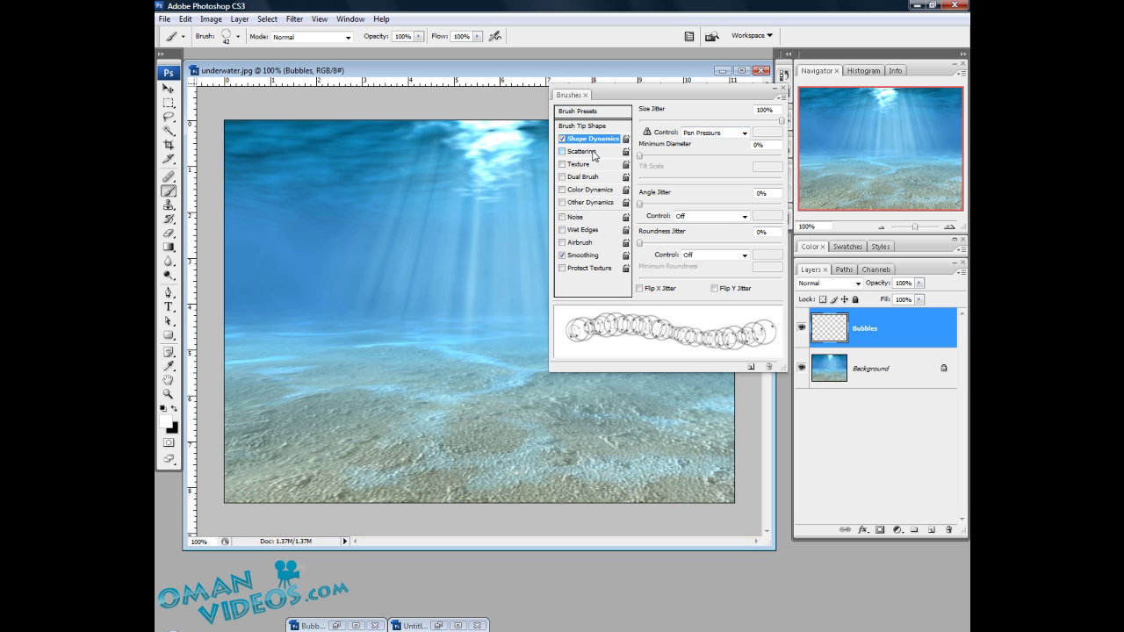
# Enable Scattering at 1000% on both axes with a count of 1, and set the brush spacing to 32%
pyautogui.click(586, 153)
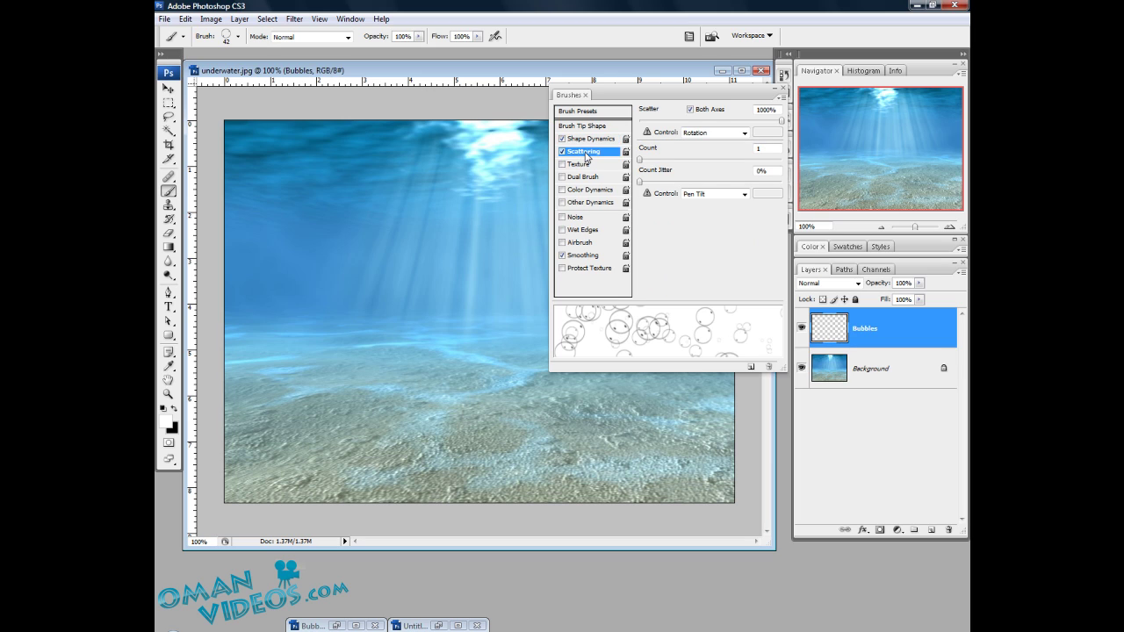
pyautogui.moveTo(781, 121); pyautogui.dragTo(794, 124)
pyautogui.moveTo(635, 163)
pyautogui.mouseDown()
pyautogui.moveTo(737, 163)
pyautogui.moveTo(615, 160)
pyautogui.mouseUp()
pyautogui.click(596, 129)
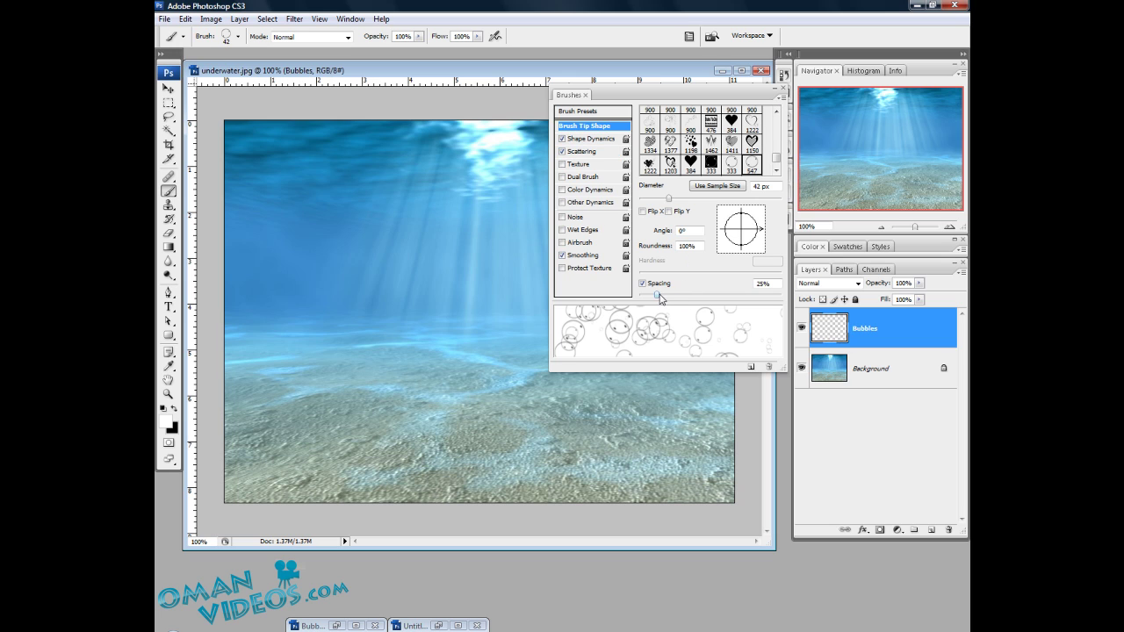
pyautogui.moveTo(658, 298); pyautogui.dragTo(663, 298)
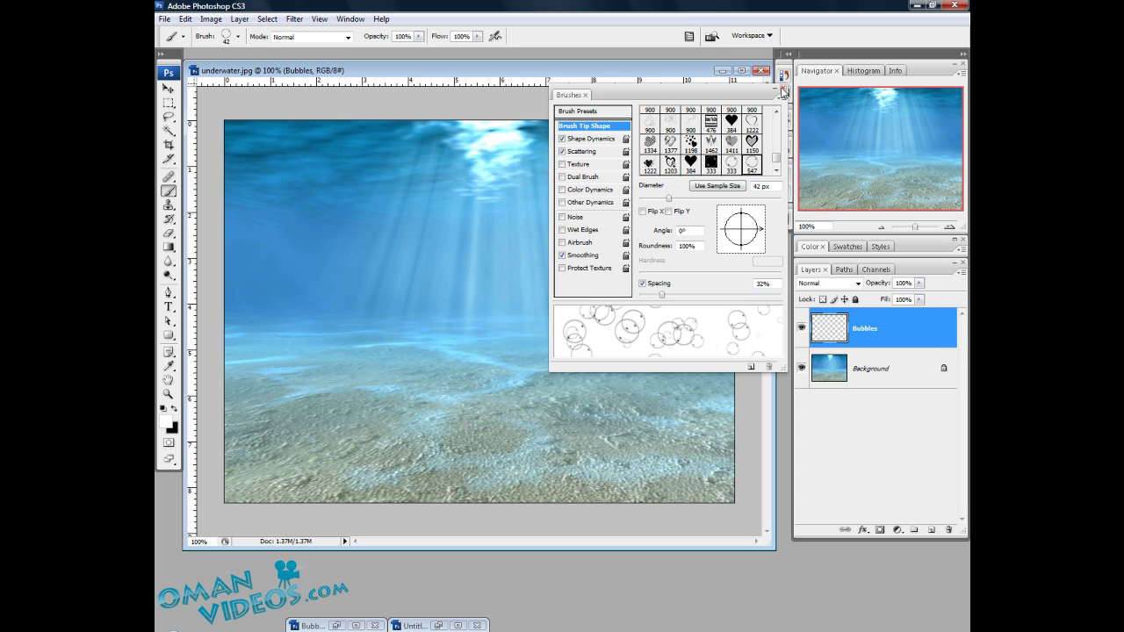
pyautogui.click(783, 90)
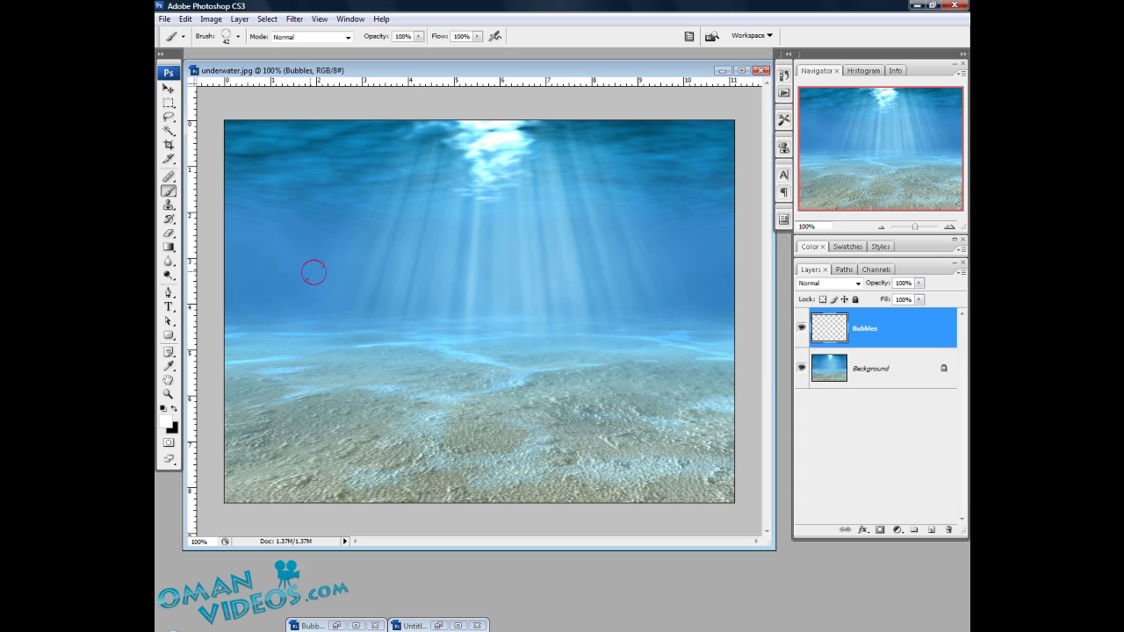
pyautogui.click(783, 91)
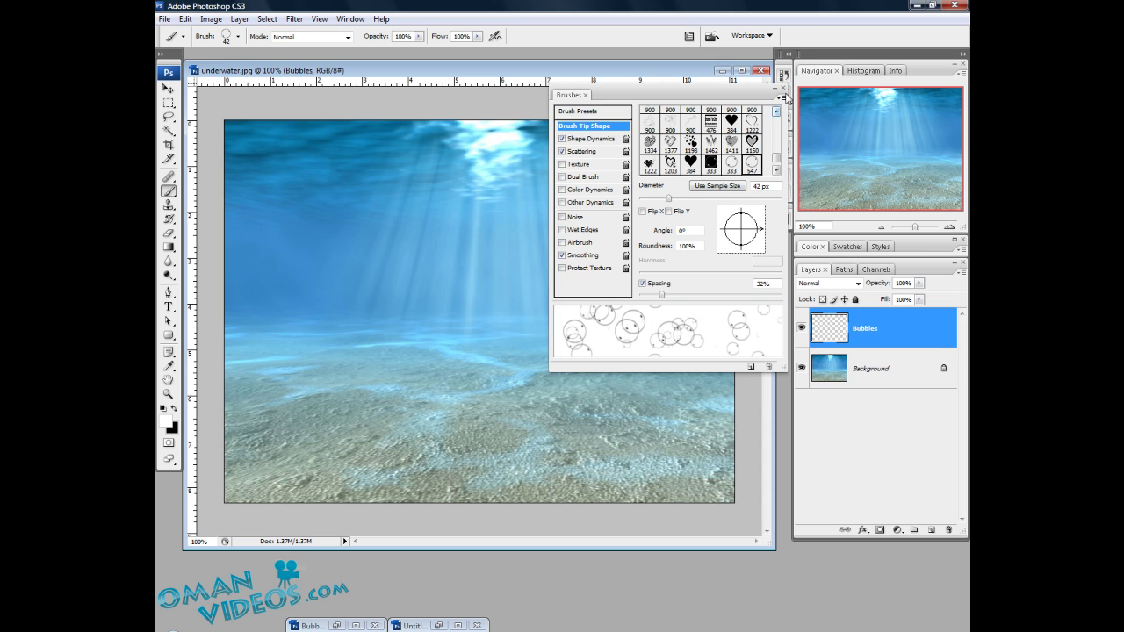
pyautogui.click(781, 98)
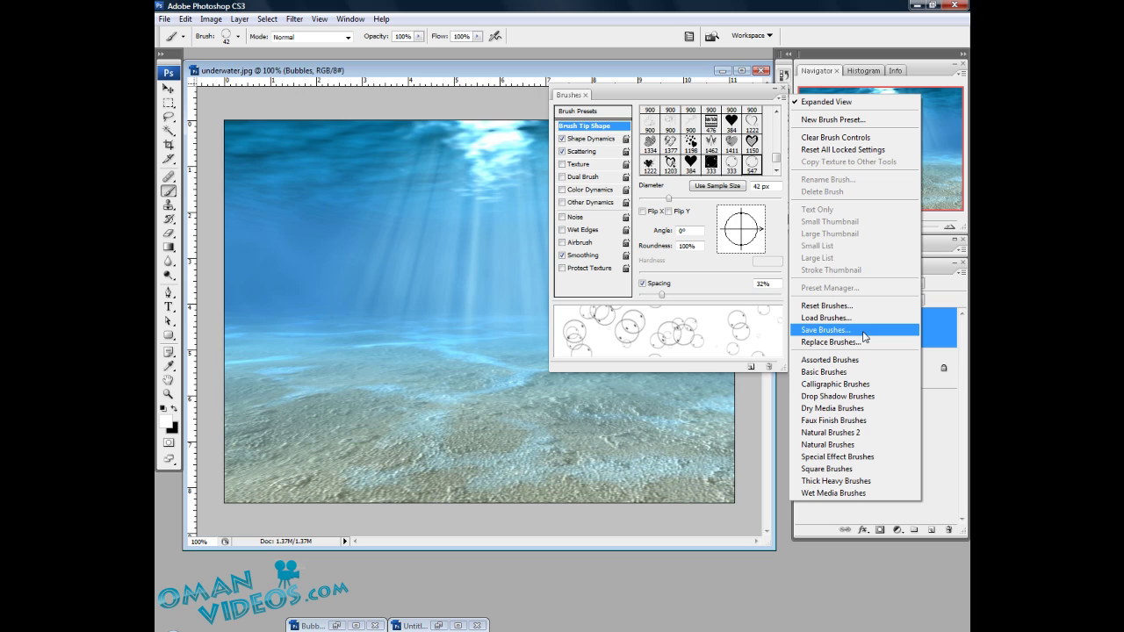
pyautogui.click(785, 90)
pyautogui.click(785, 90)
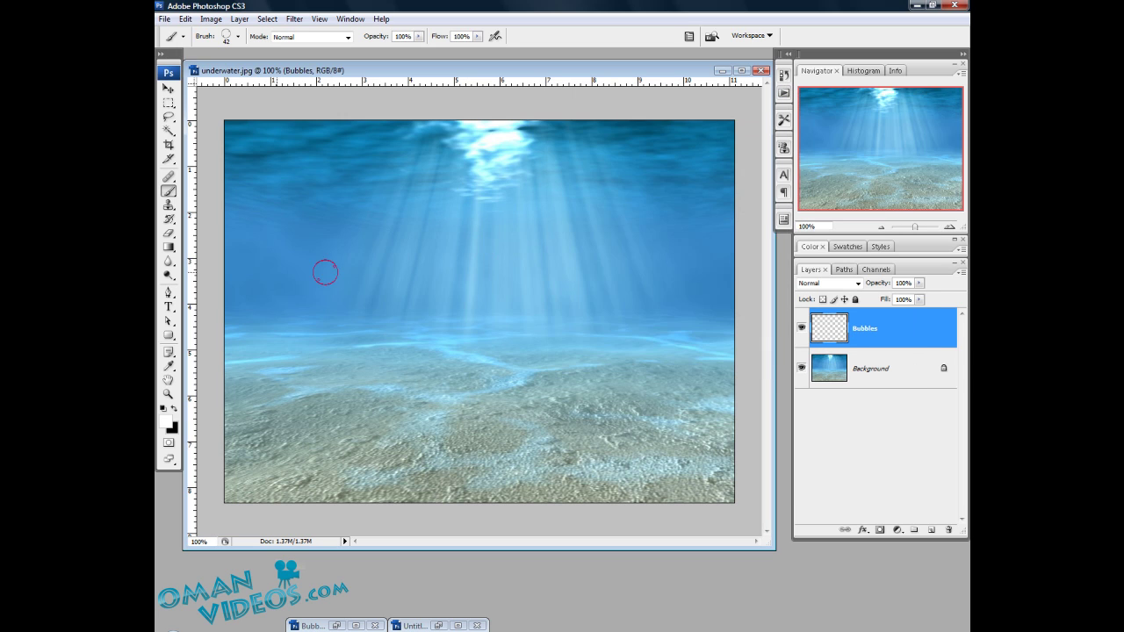
# Draw an open S-shaped path with the Pen tool from the image's left edge across the water up towards the upper right
pyautogui.click(169, 294)
pyautogui.click(213, 295)
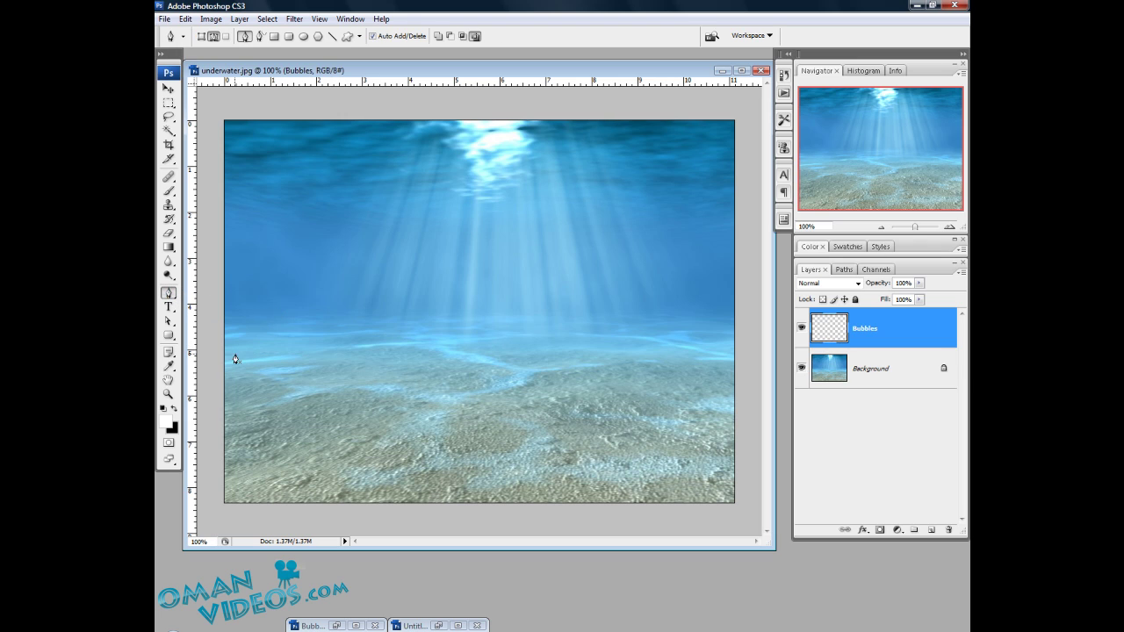
pyautogui.moveTo(224, 360); pyautogui.dragTo(248, 343)
pyautogui.moveTo(530, 256); pyautogui.dragTo(696, 288)
pyautogui.moveTo(685, 197); pyautogui.dragTo(689, 167)
# Stroke the S-shaped path with the bubble brush on the Bubbles layer, with Simulate Pressure enabled
pyautogui.rightClick(471, 279)
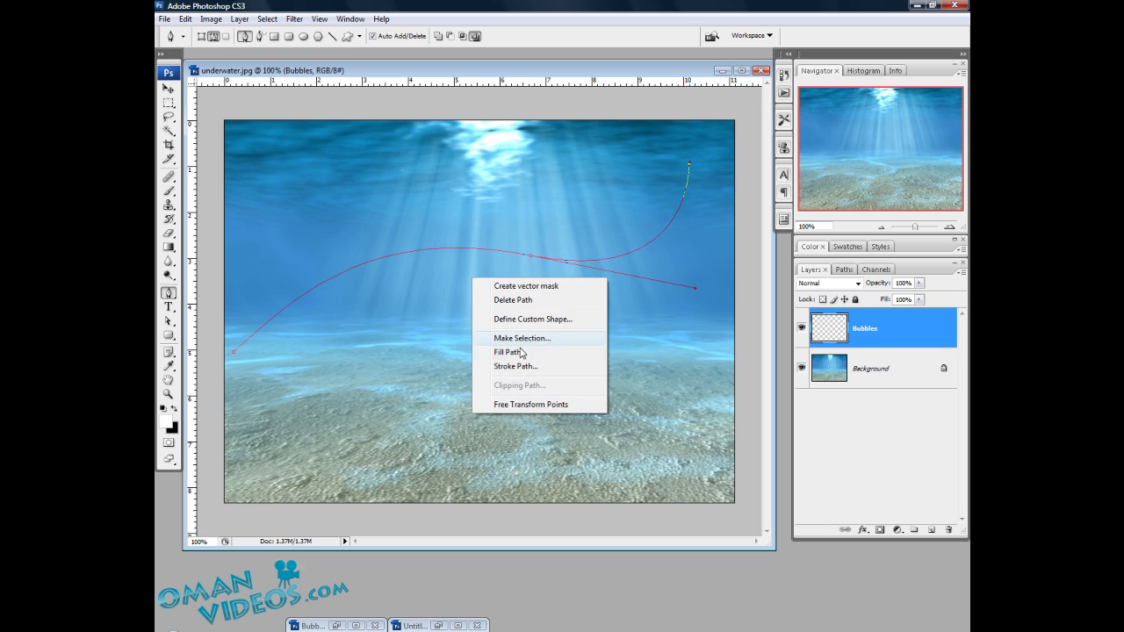
pyautogui.click(505, 371)
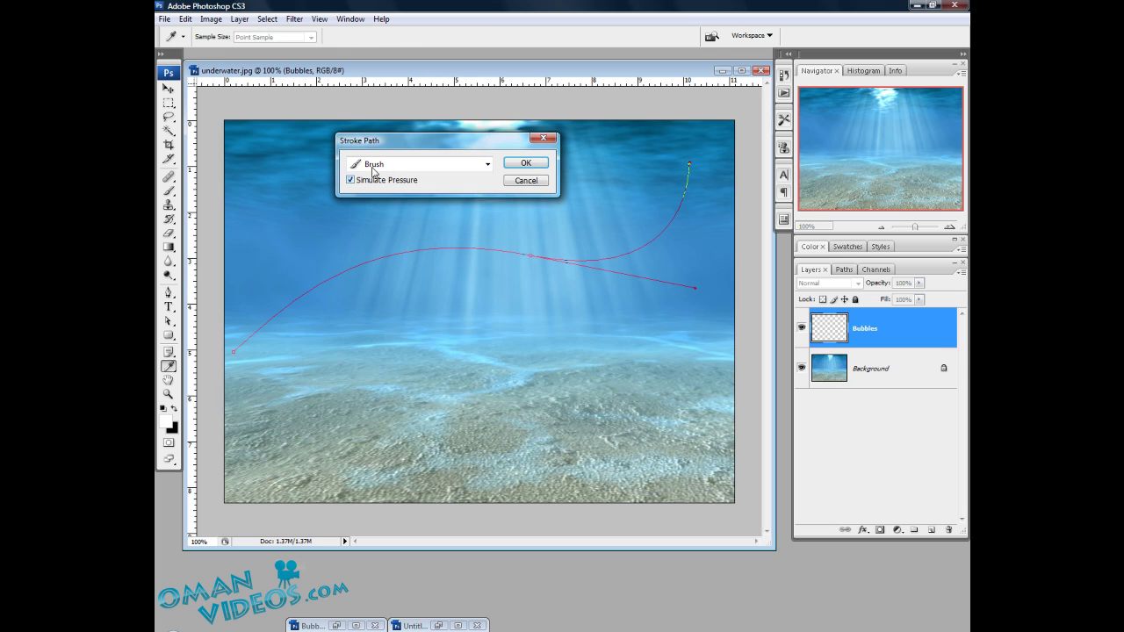
pyautogui.click(379, 169)
pyautogui.click(363, 193)
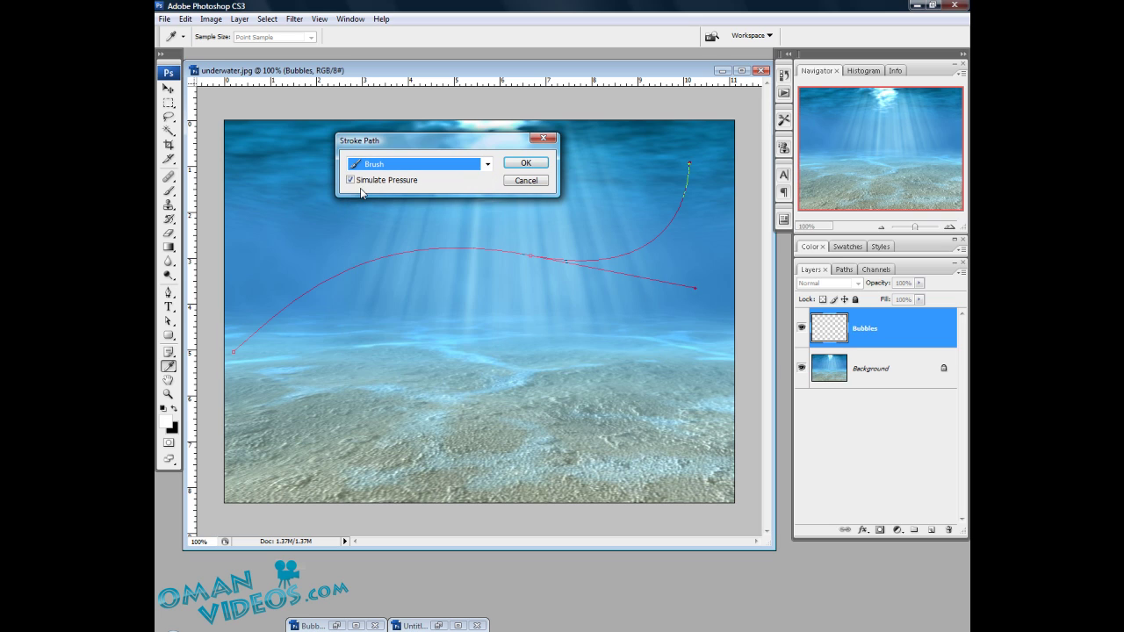
pyautogui.moveTo(412, 145); pyautogui.dragTo(483, 152)
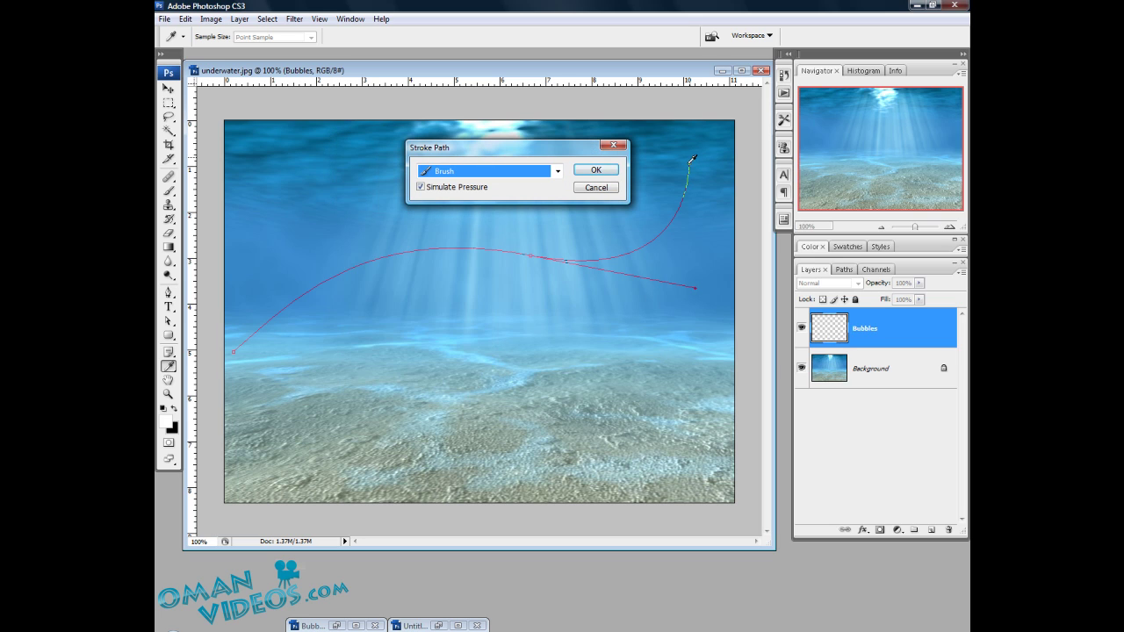
pyautogui.click(596, 172)
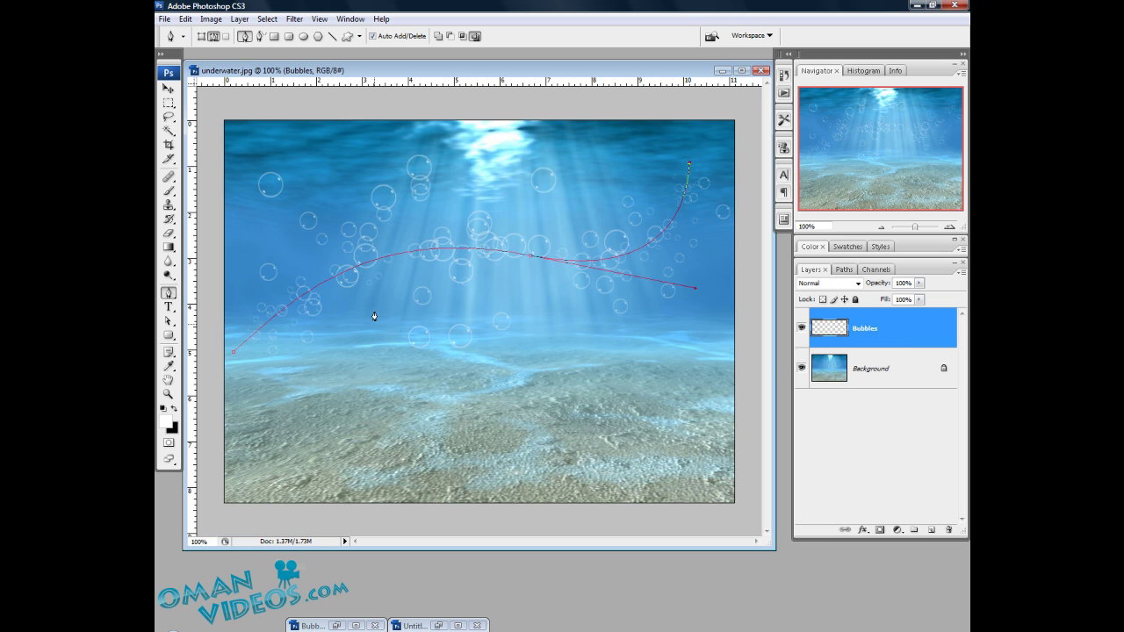
# Delete the path, then undo both the deletion and the bubble stroke
pyautogui.rightClick(583, 262)
pyautogui.click(615, 304)
pyautogui.hotkey('ctrl', 'z')
pyautogui.hotkey('ctrl', 'alt', 'z')
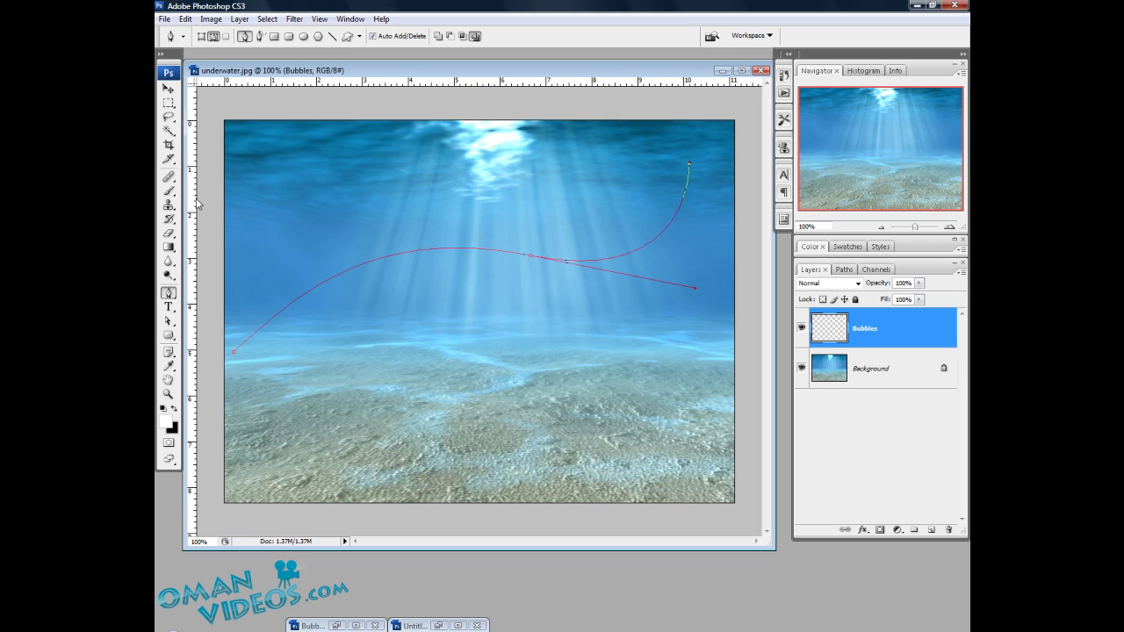
# Reduce the bubble brush's spacing to 18%
pyautogui.click(169, 190)
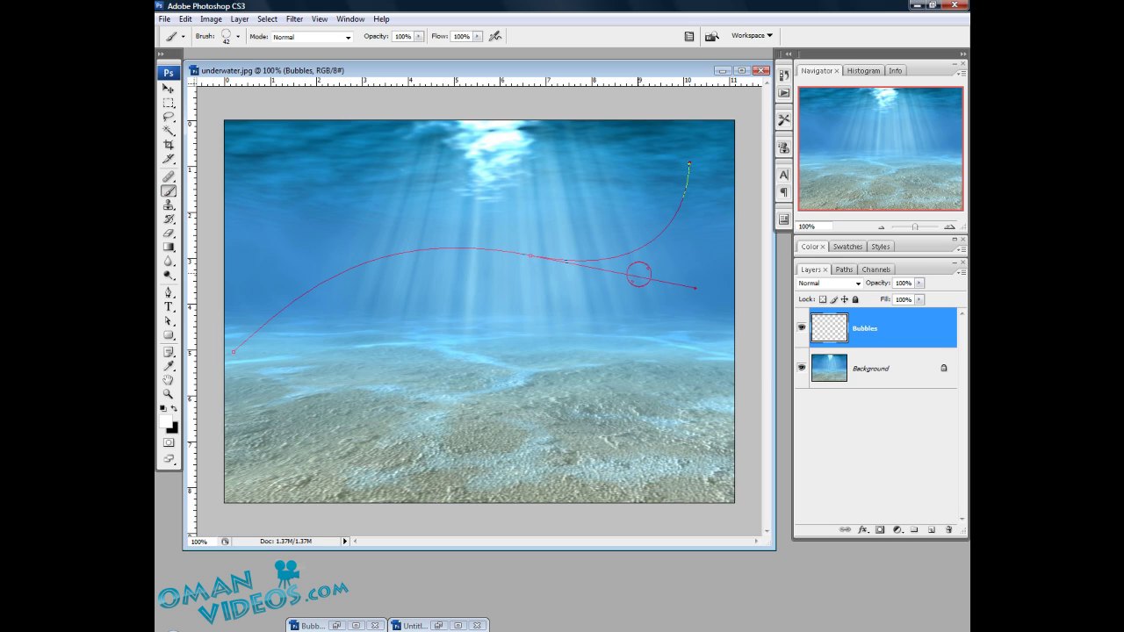
pyautogui.press('F5')
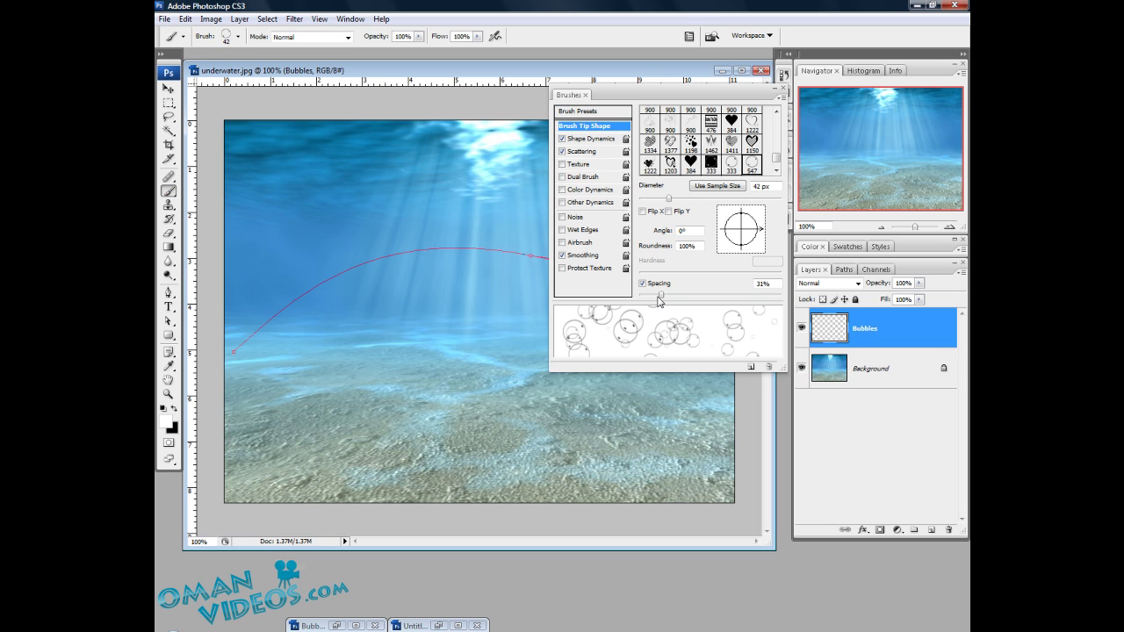
pyautogui.moveTo(657, 297); pyautogui.dragTo(651, 300)
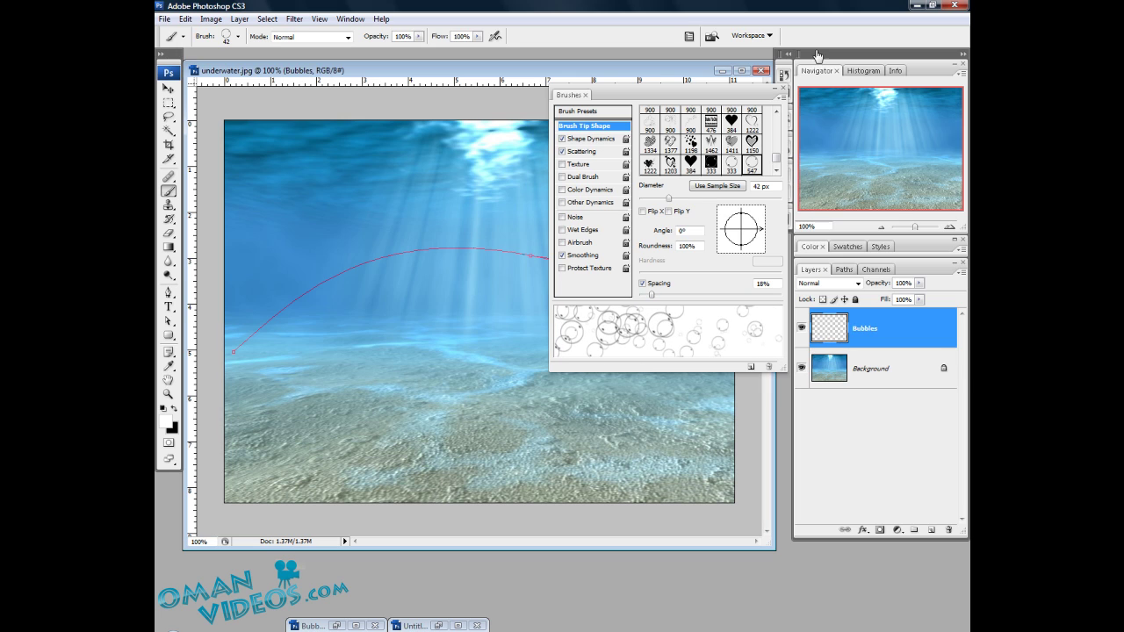
pyautogui.click(785, 90)
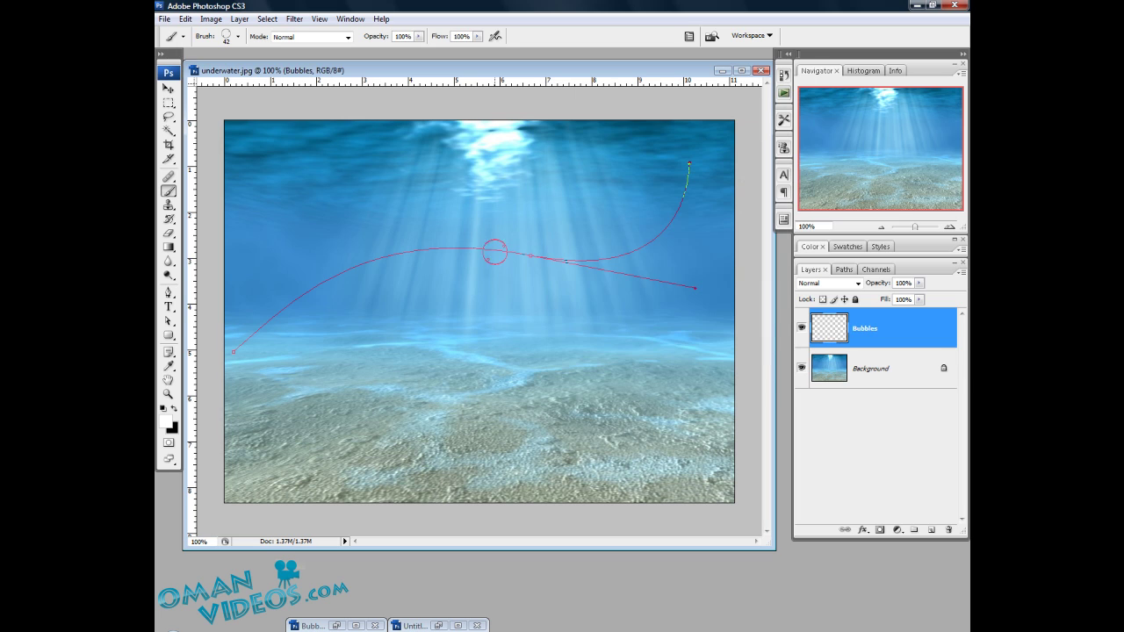
# Stroke the path with the denser bubble brush using Simulate Pressure, then delete the path
pyautogui.click(168, 293)
pyautogui.rightClick(413, 296)
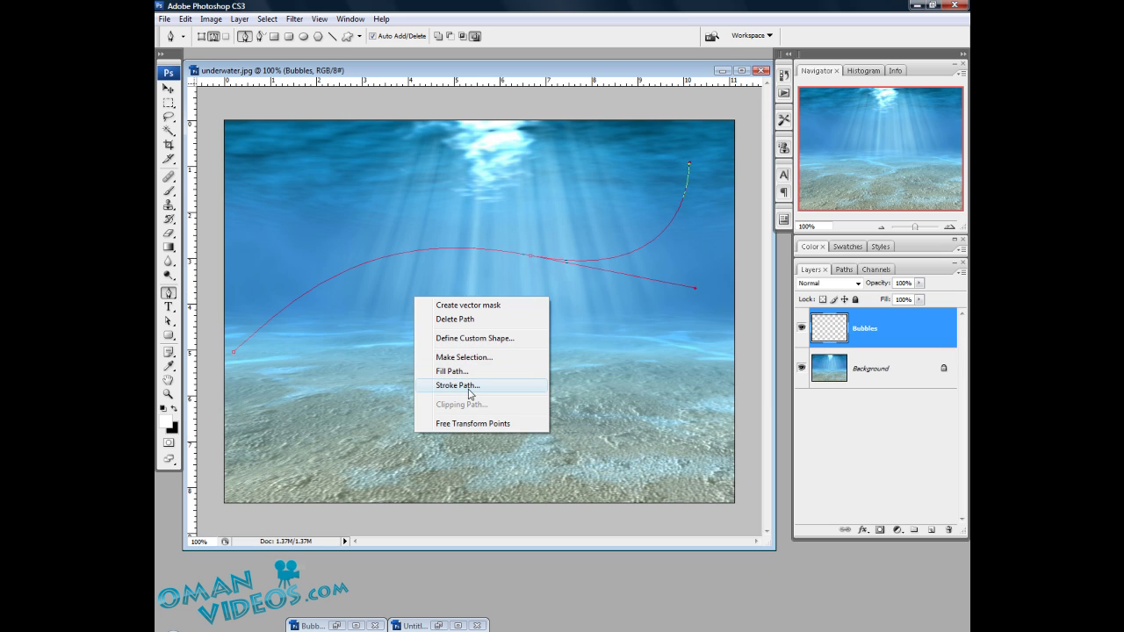
pyautogui.click(452, 388)
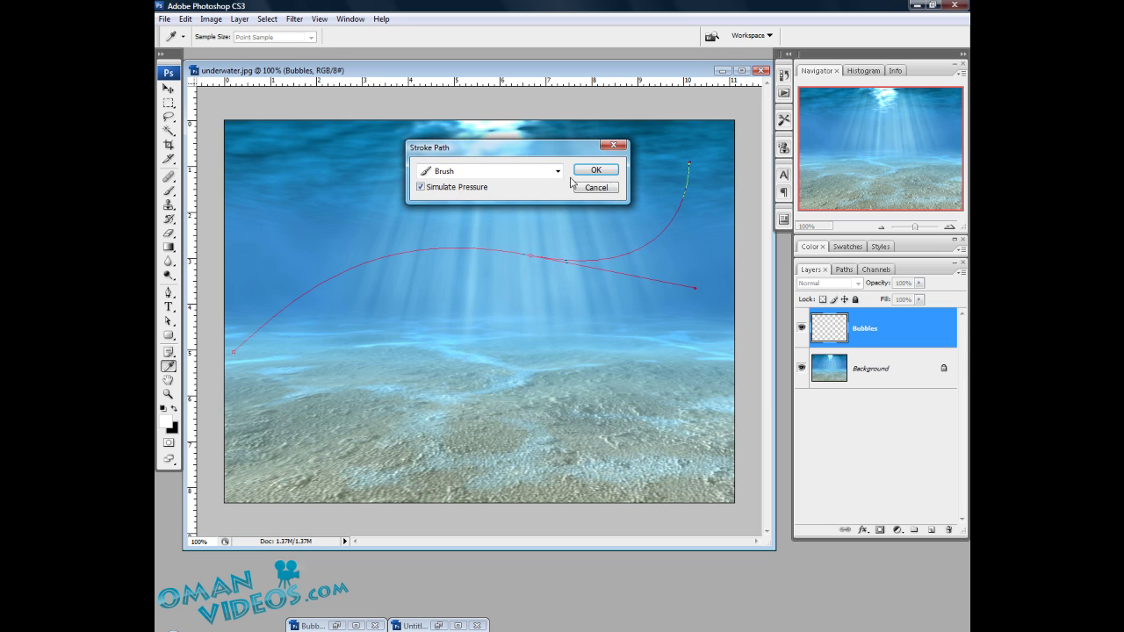
pyautogui.click(596, 170)
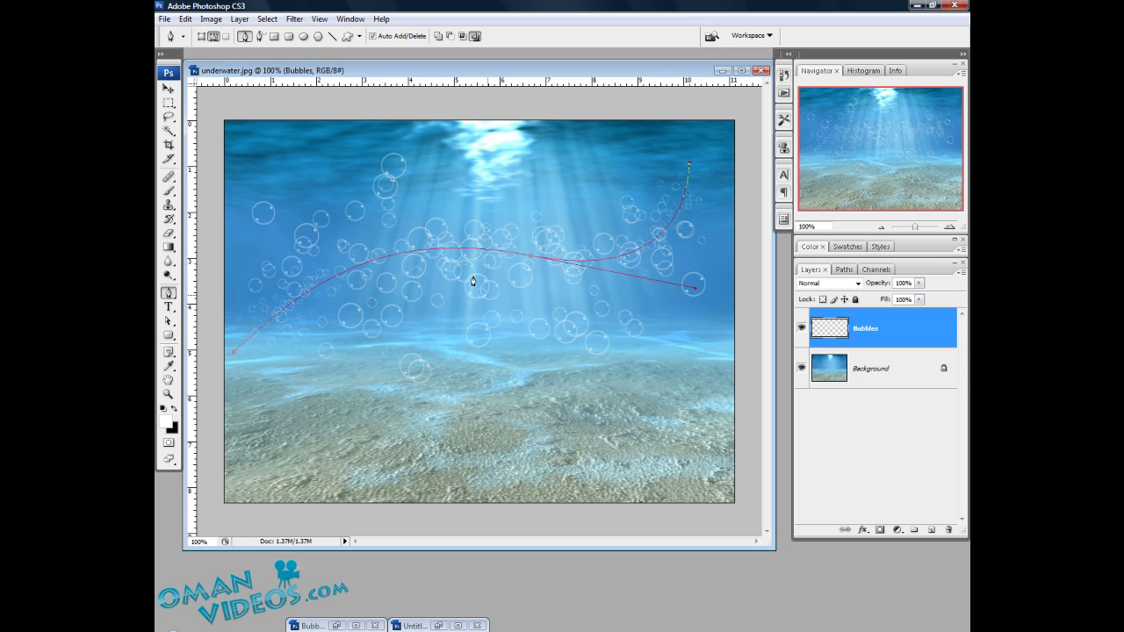
pyautogui.rightClick(508, 231)
pyautogui.click(543, 243)
pyautogui.press('v')
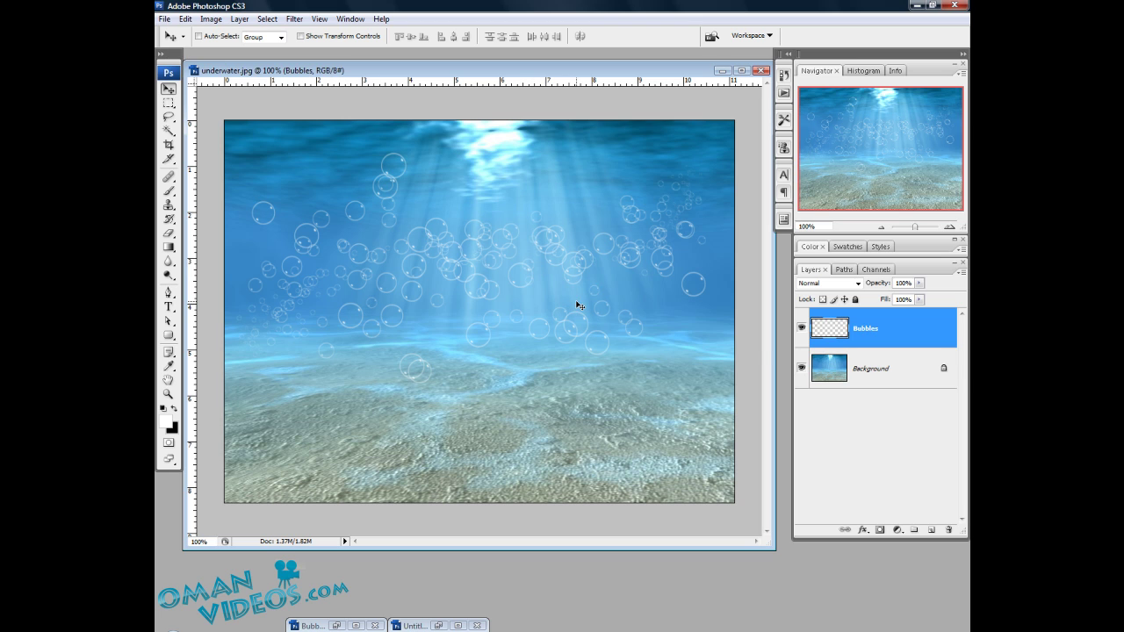
# Duplicate the Bubbles layer and apply a Gaussian Blur with a 2-pixel radius to the original Bubbles layer
pyautogui.hotkey('ctrl', 'j')
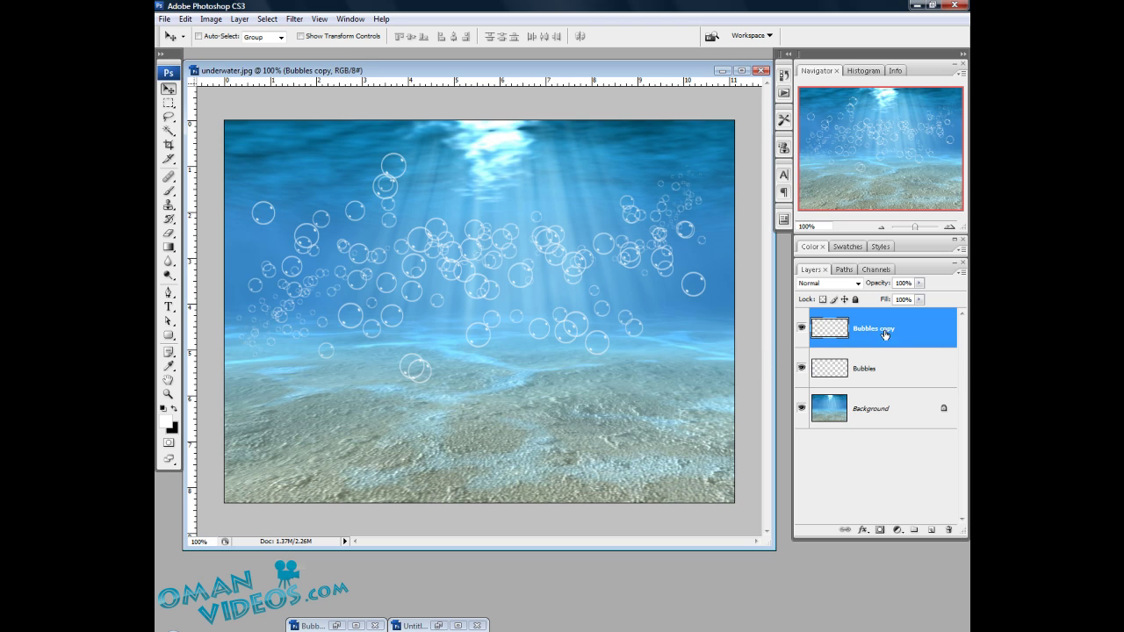
pyautogui.click(896, 370)
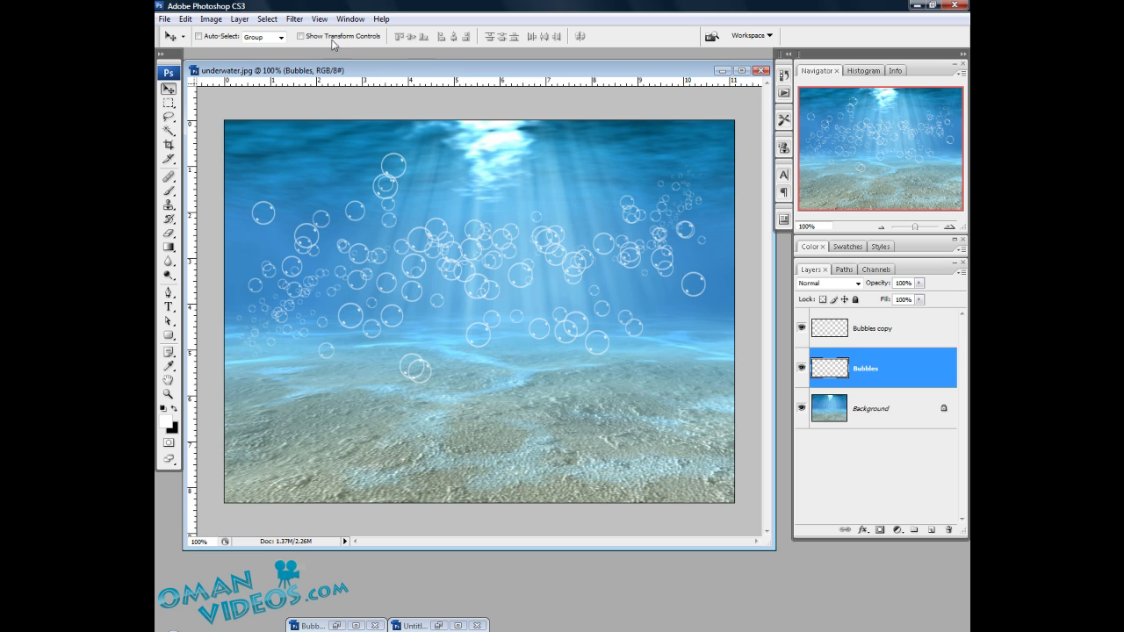
pyautogui.click(294, 18)
pyautogui.moveTo(369, 147)
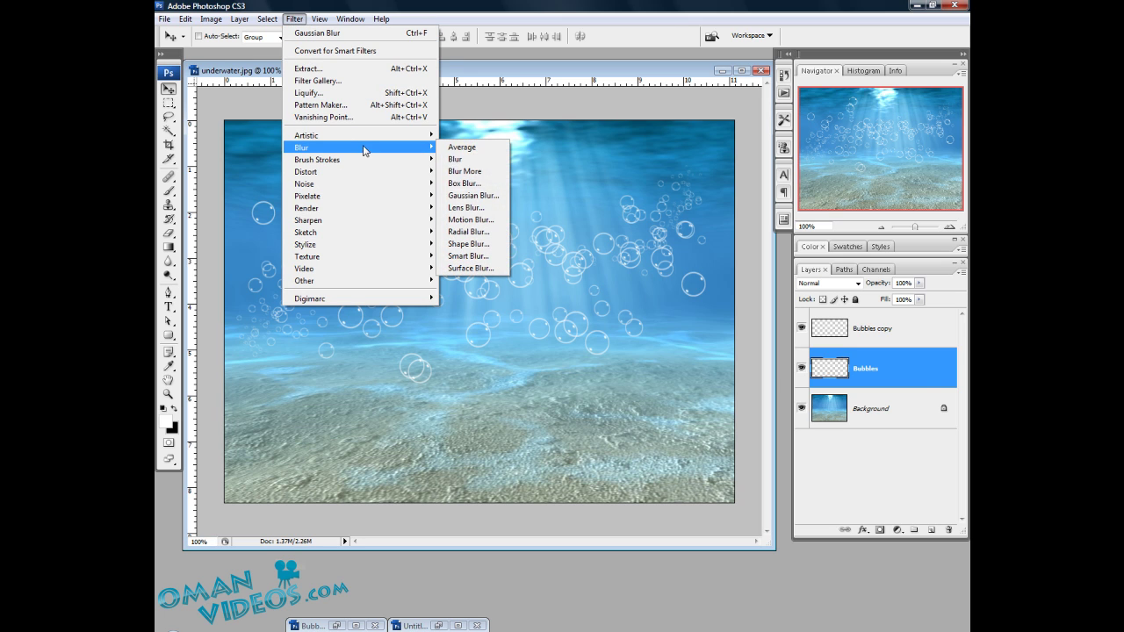
pyautogui.click(492, 196)
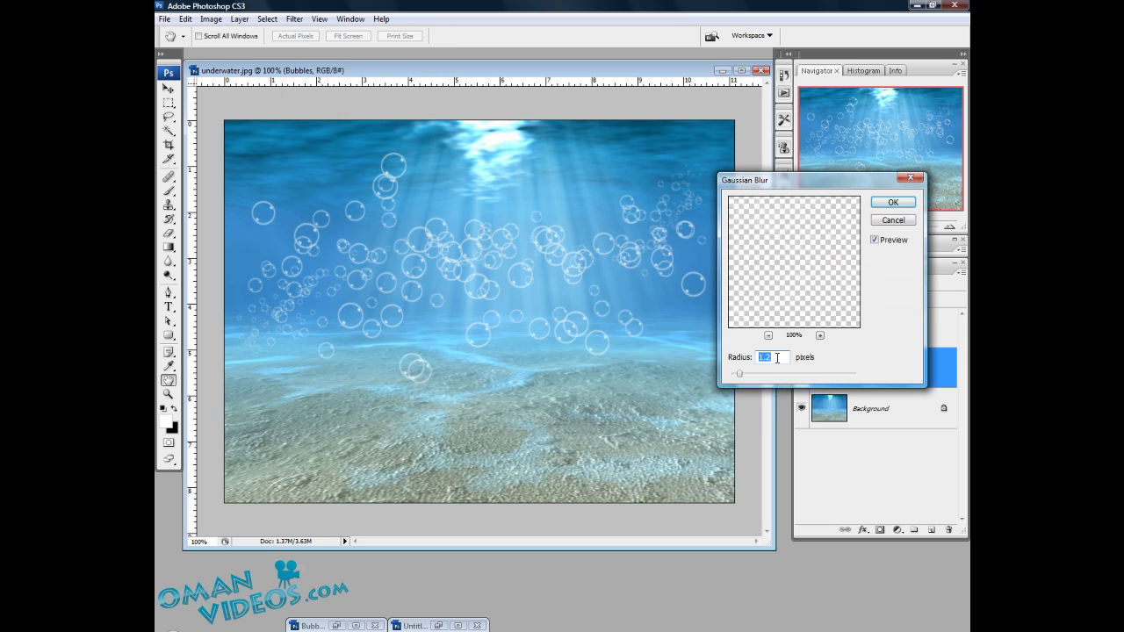
pyautogui.write('2')
pyautogui.click(893, 203)
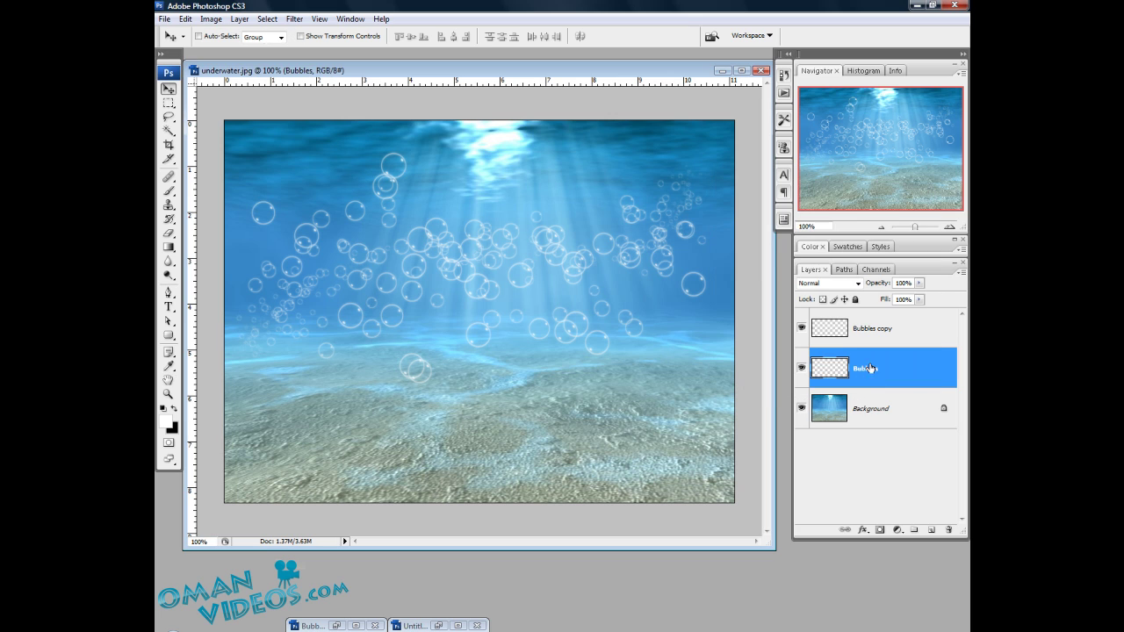
# Set the blurred Bubbles layer to 84% opacity and the Overlay blend mode
pyautogui.click(827, 292)
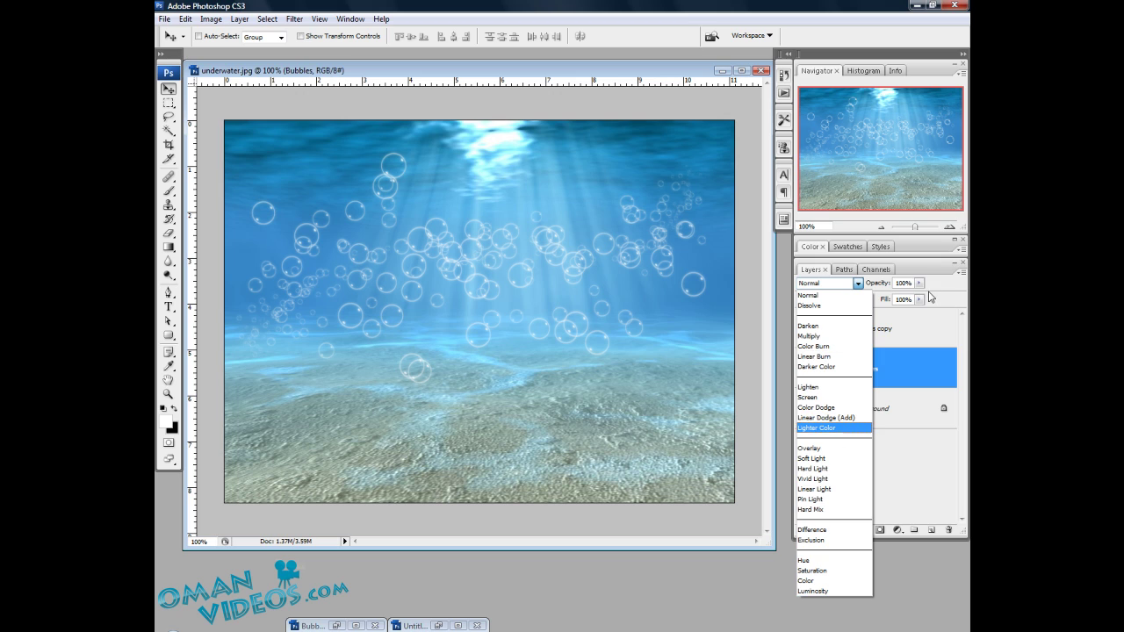
pyautogui.click(891, 290)
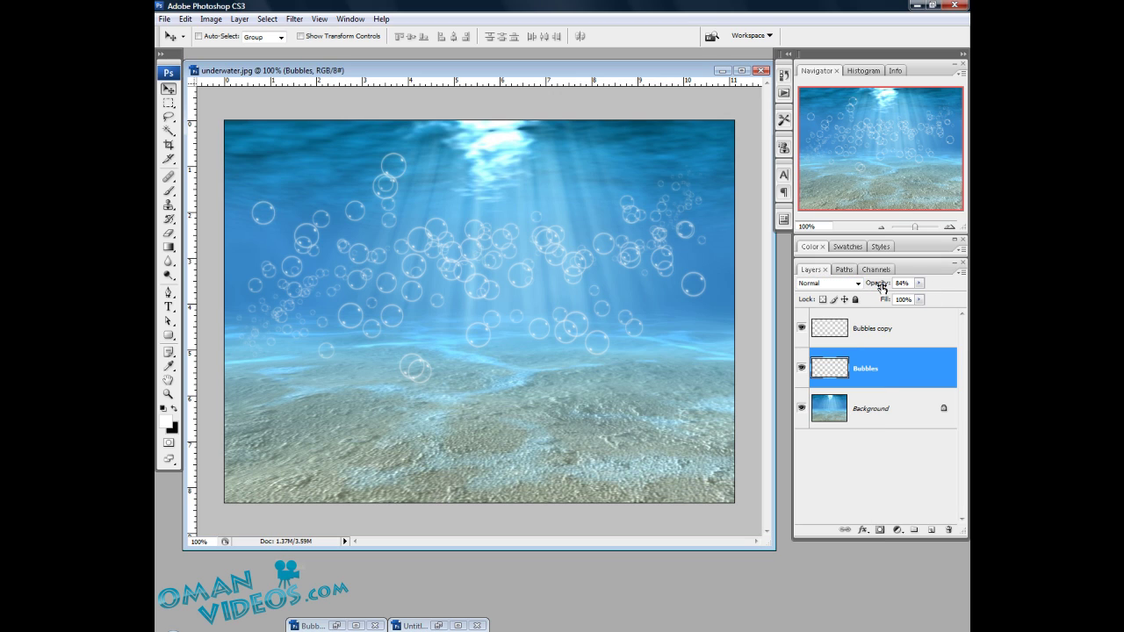
pyautogui.moveTo(880, 288); pyautogui.dragTo(877, 288)
pyautogui.click(857, 285)
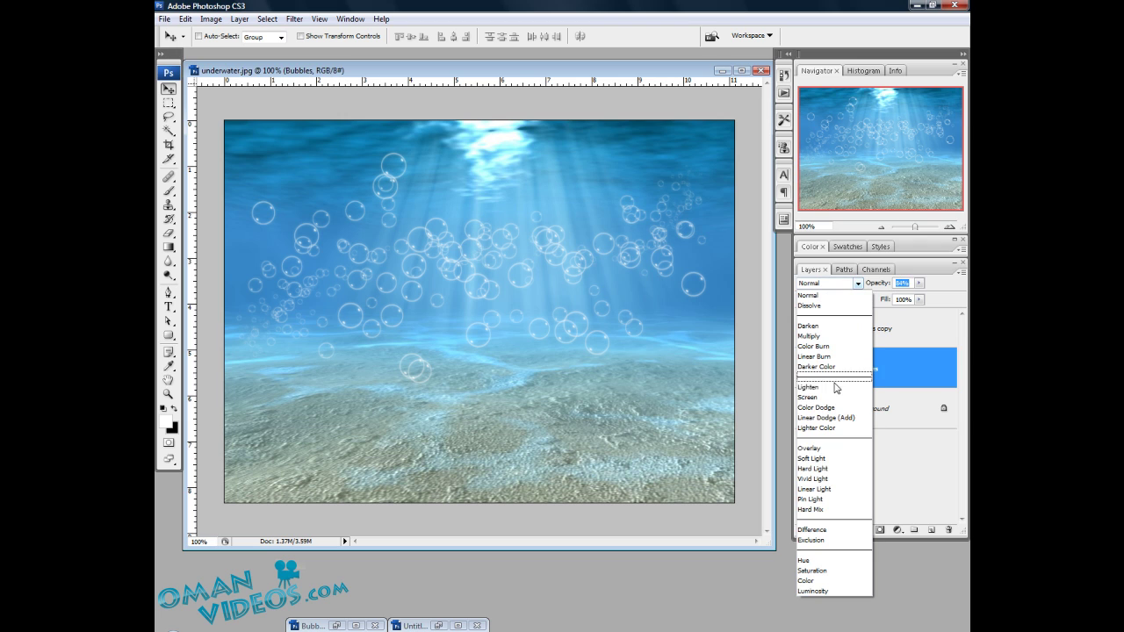
pyautogui.click(821, 455)
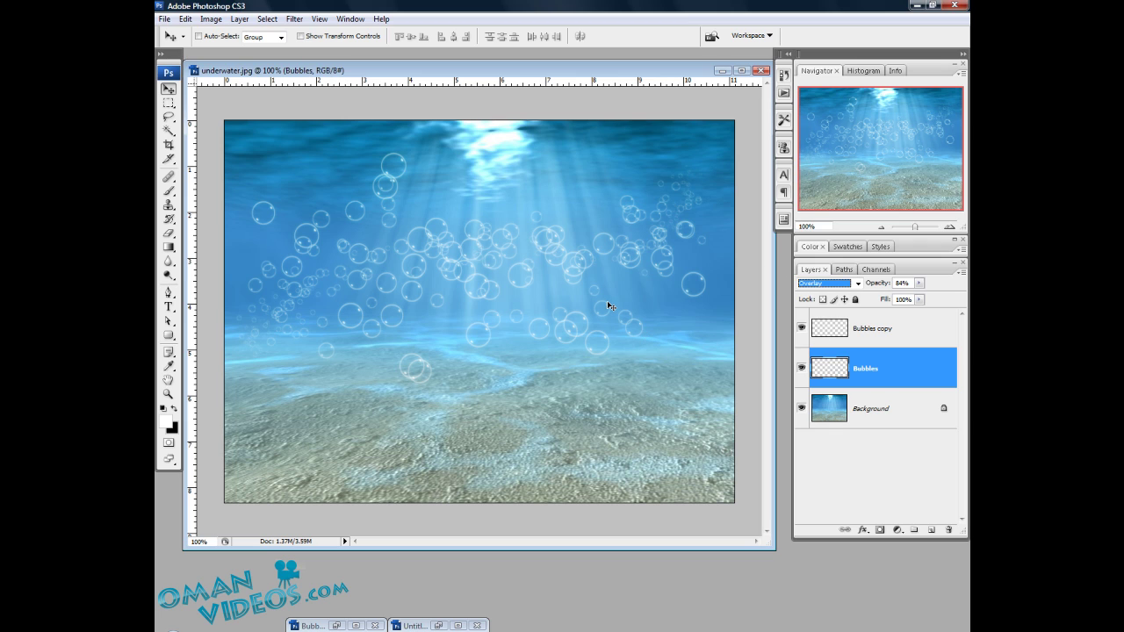
# Duplicate the blurred Bubbles layer within underwater.jpg, keeping the suggested layer name
pyautogui.click(879, 368)
pyautogui.rightClick(896, 369)
pyautogui.click(835, 110)
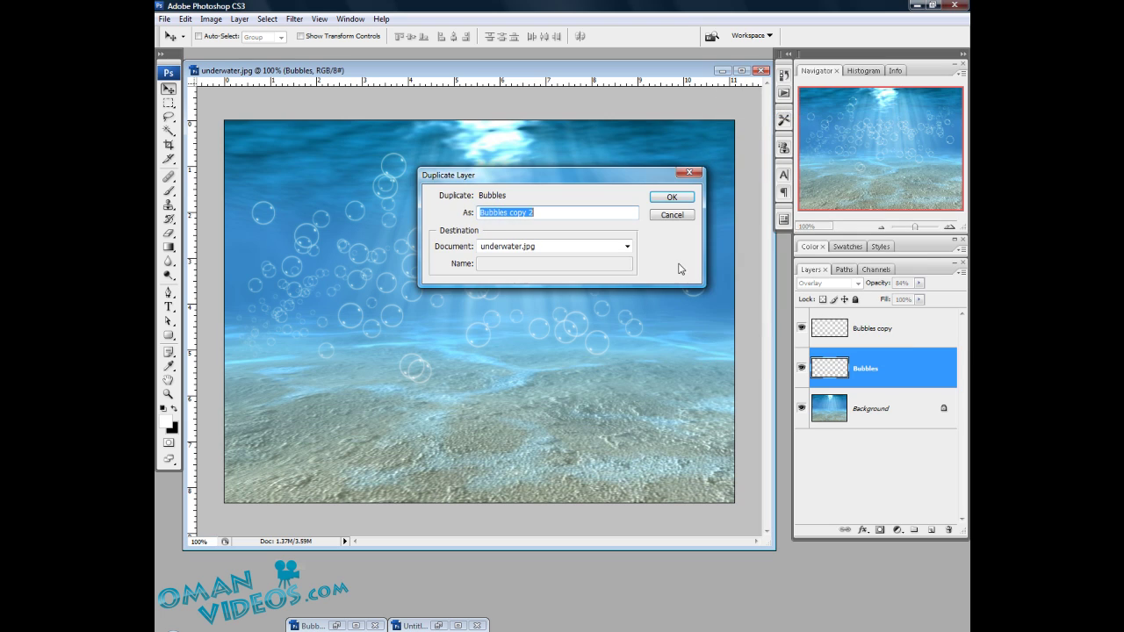
pyautogui.click(659, 198)
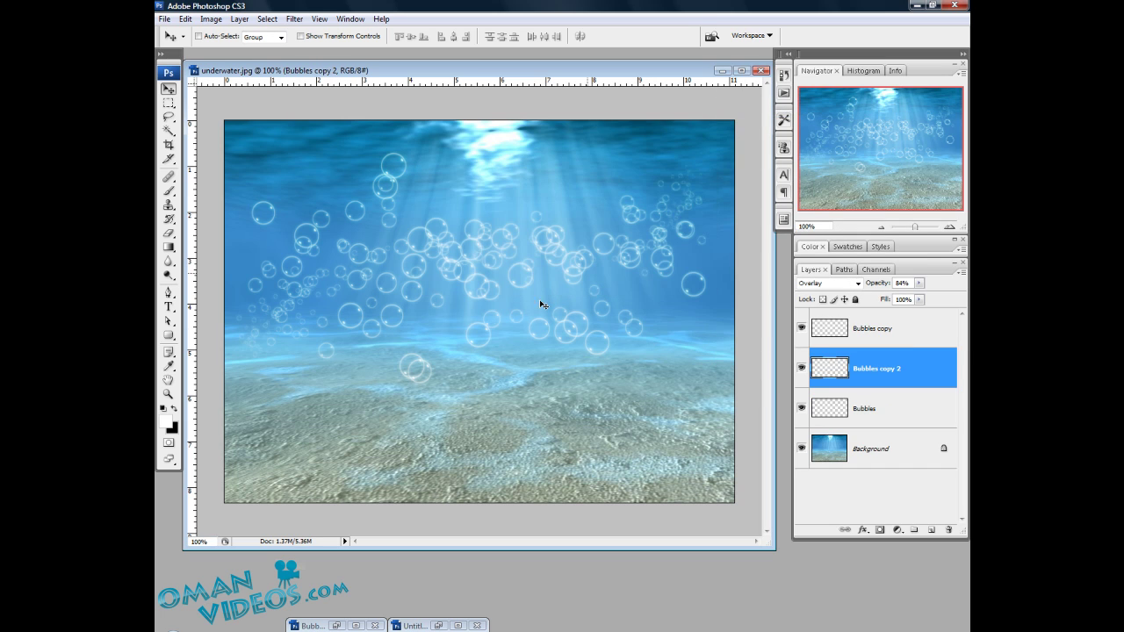
# Add the text BUBBLE in the upper water above the Bubbles copy layer and color it white (ffffff)
pyautogui.click(865, 331)
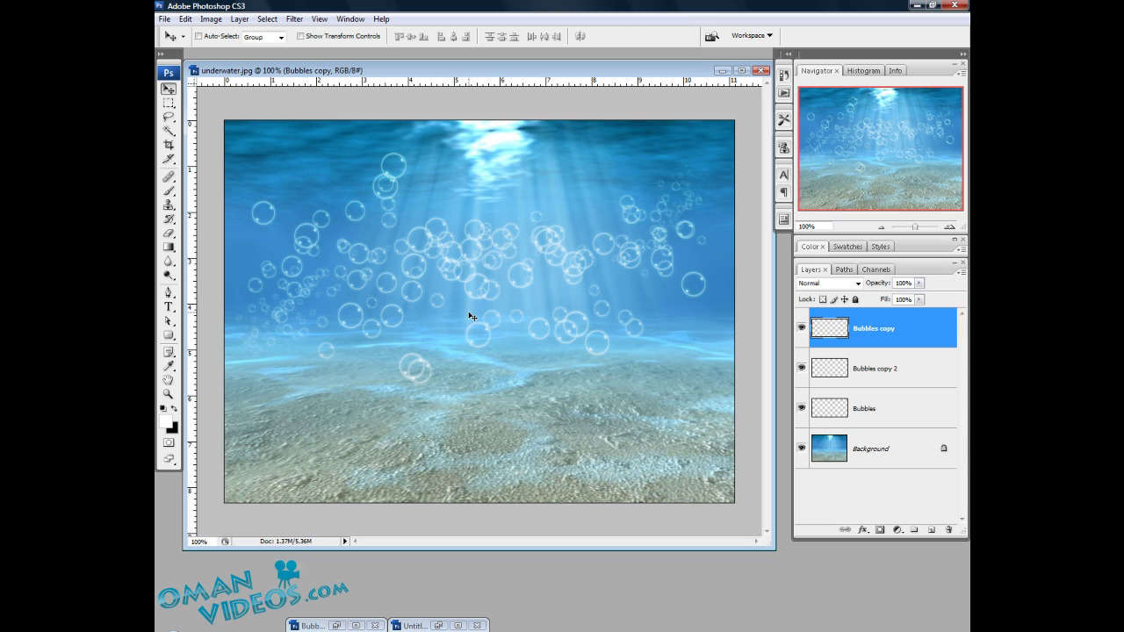
pyautogui.press('t')
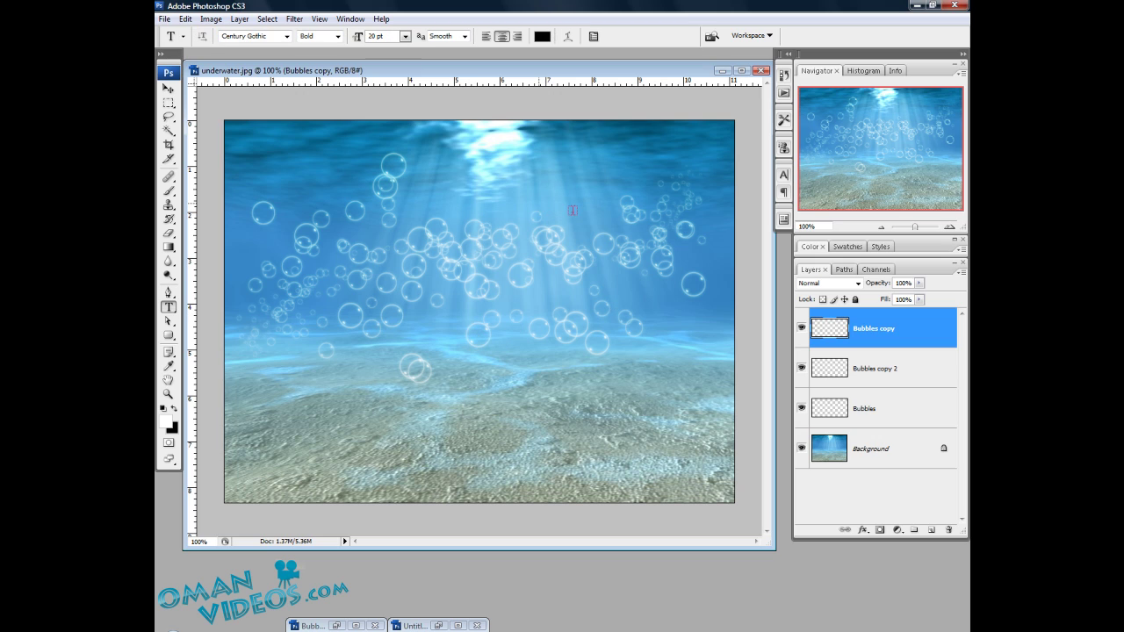
pyautogui.click(640, 216)
pyautogui.write('B')
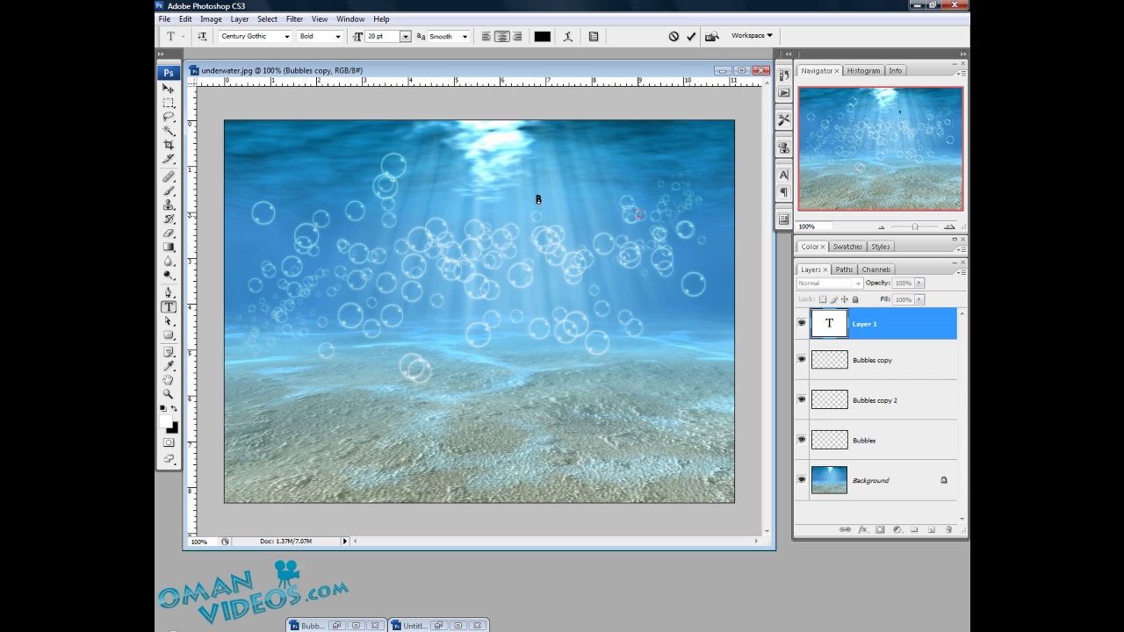
pyautogui.write('UBBLE')
pyautogui.hotkey('ctrl', 'Return')
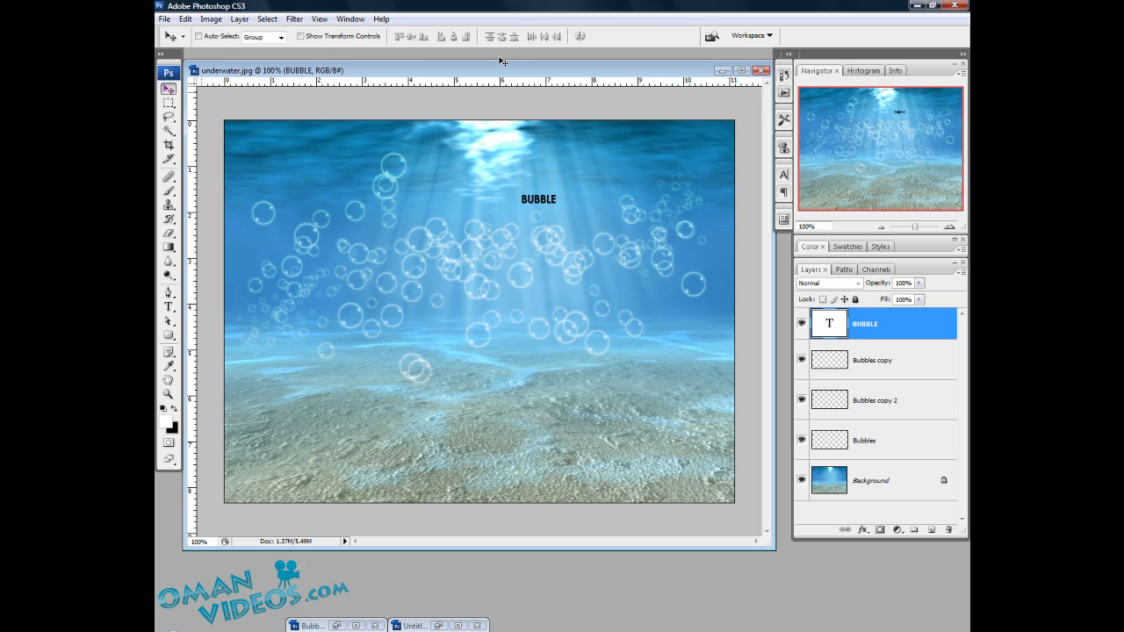
pyautogui.click(541, 36)
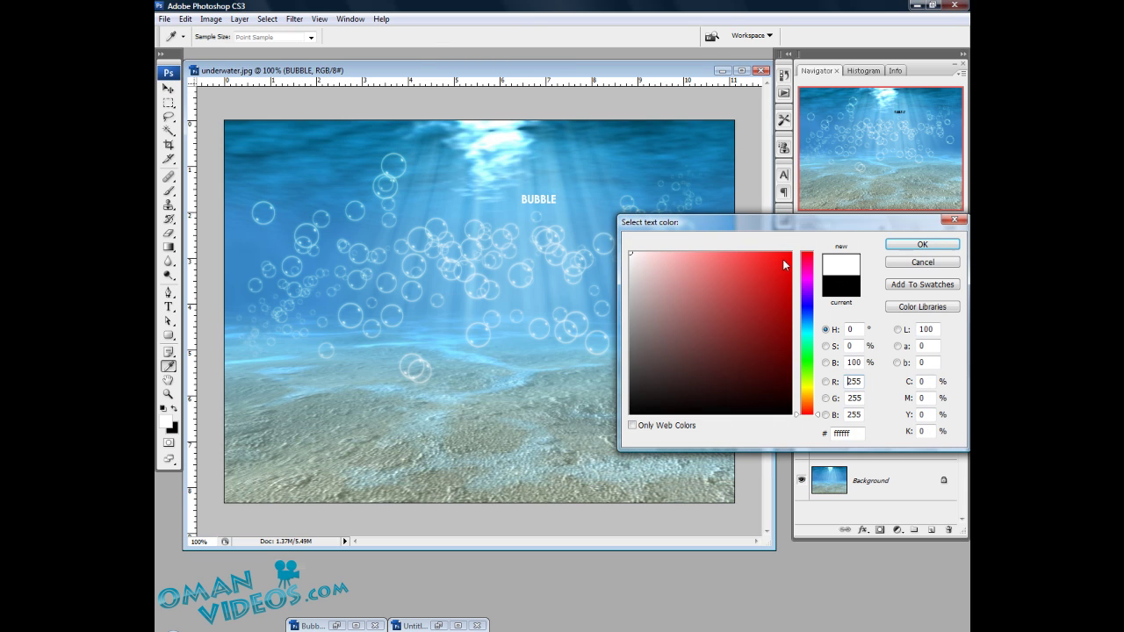
pyautogui.click(922, 245)
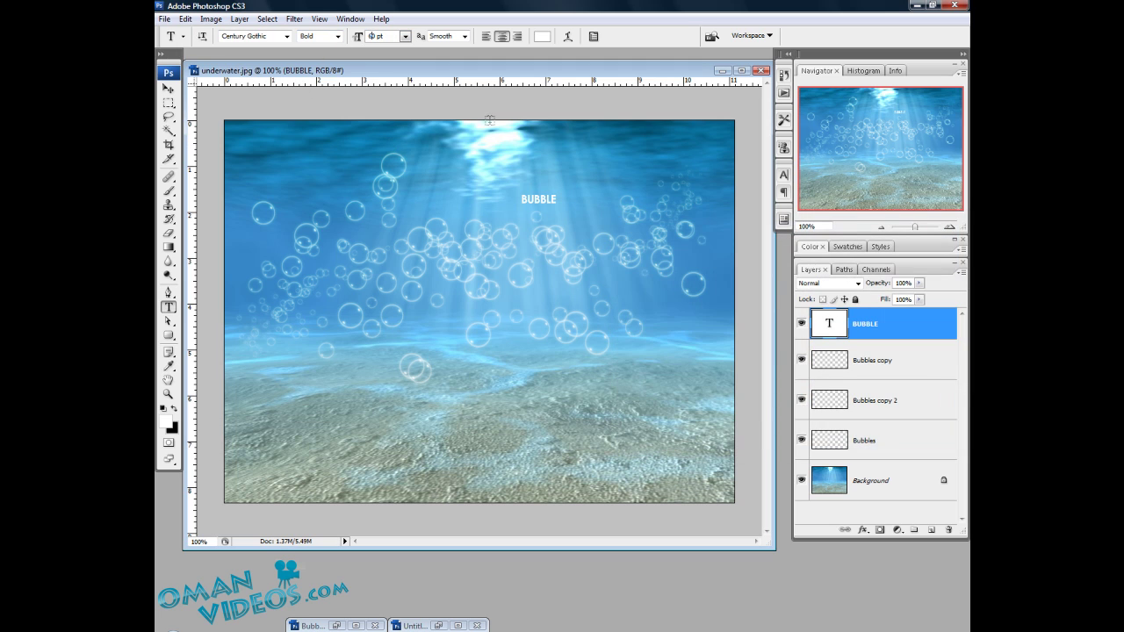
# Enlarge the BUBBLE text to 60 pt and move it towards the image's upper right
pyautogui.click(165, 90)
pyautogui.hotkey('ctrl', 'shift', '.')
pyautogui.hotkey('ctrl', 'shift', '.')
pyautogui.hotkey('ctrl', 'shift', '.')
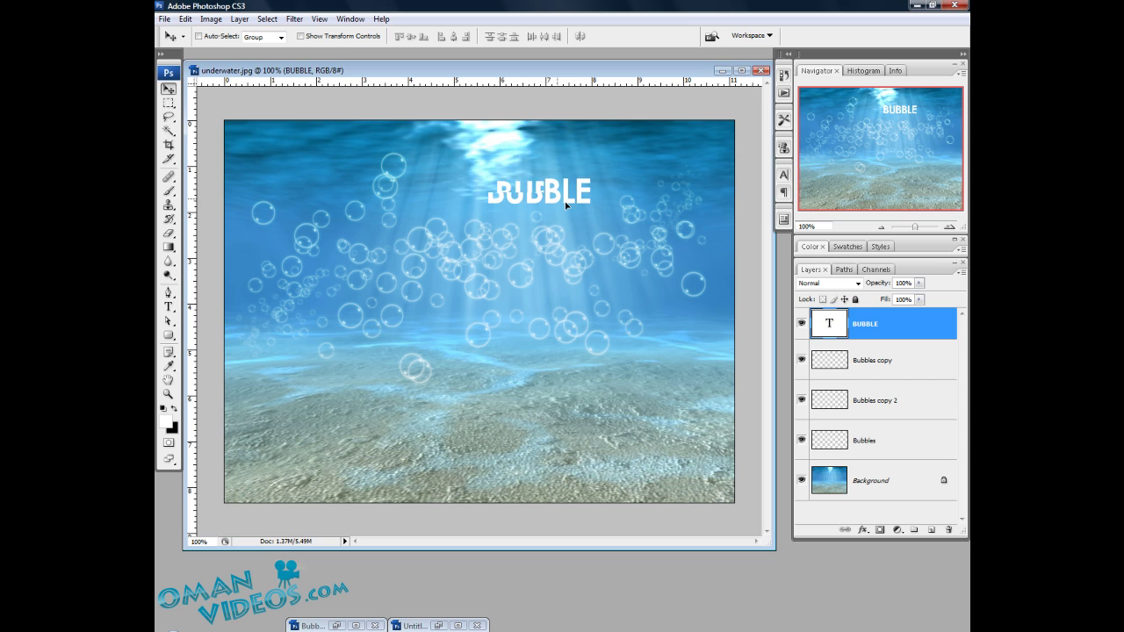
pyautogui.moveTo(578, 212); pyautogui.dragTo(602, 199)
# Change the BUBBLE text's font to Haettenschweiler Regular
pyautogui.press('t')
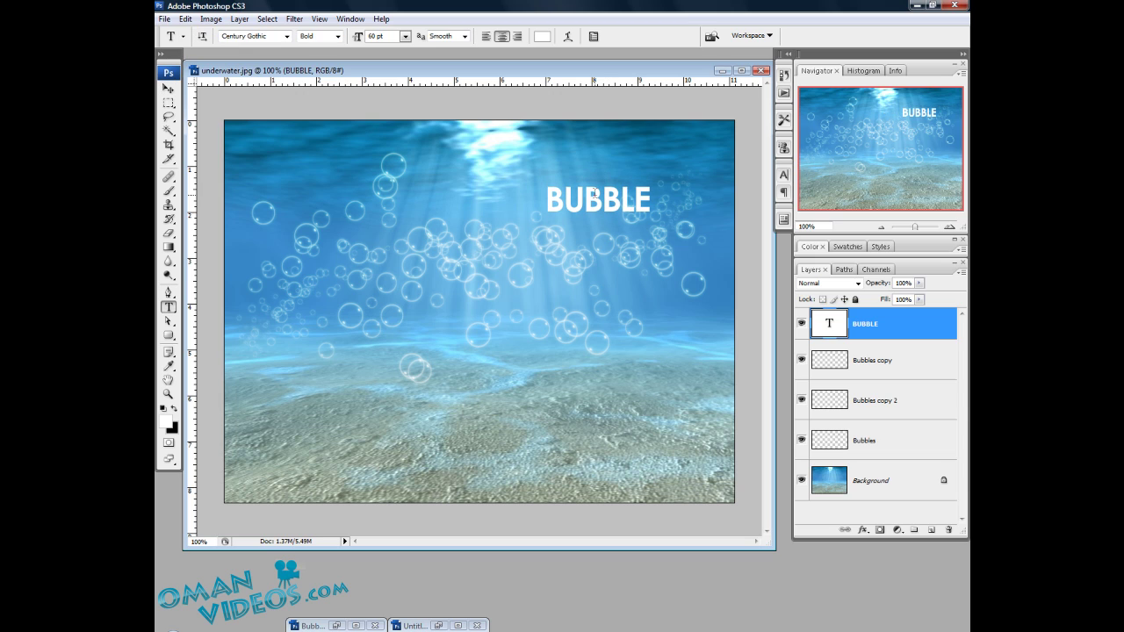
pyautogui.click(263, 36)
pyautogui.write('G')
pyautogui.write('Haettenschweiler')
pyautogui.press('Return')
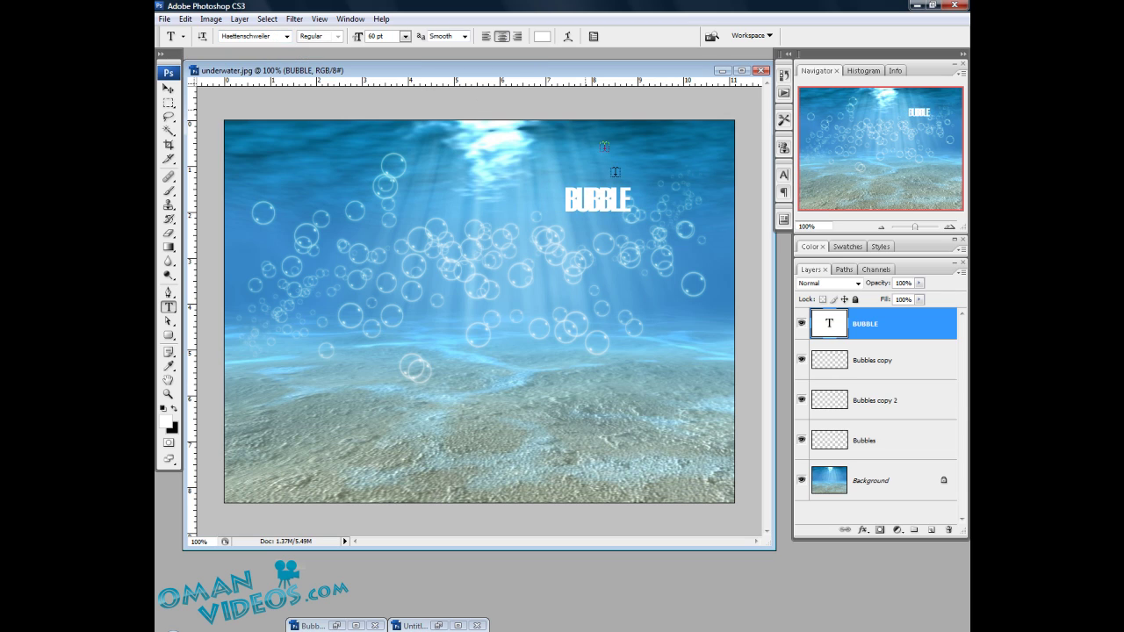
pyautogui.click(587, 204)
pyautogui.hotkey('ctrl', 'Return')
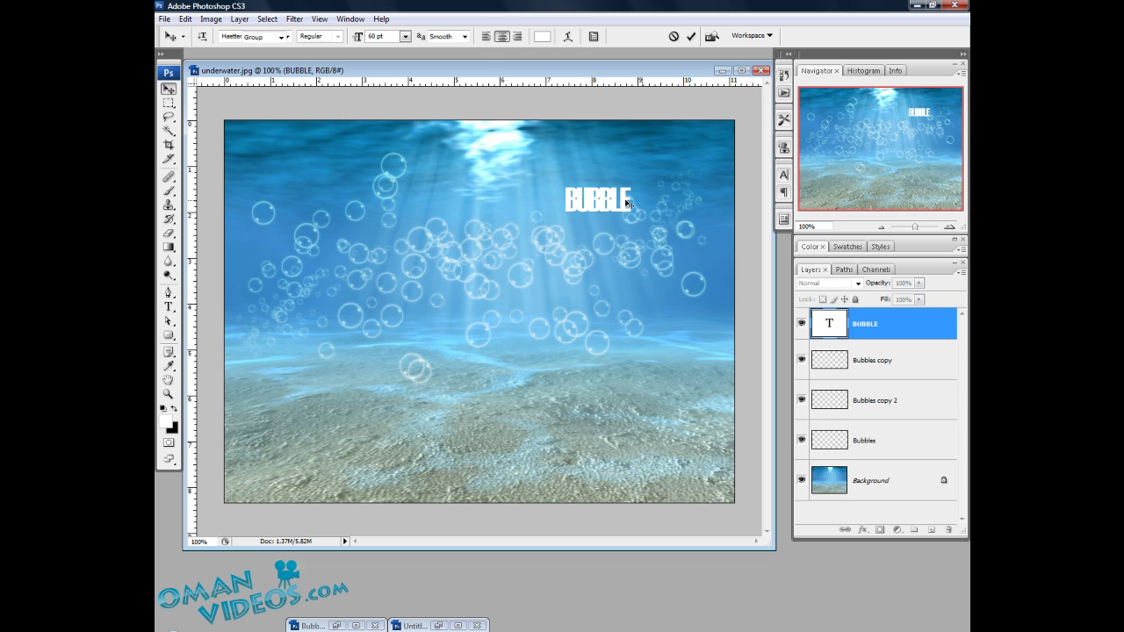
# Widen the BUBBLE text's letter spacing by setting its tracking to 10
pyautogui.click(783, 174)
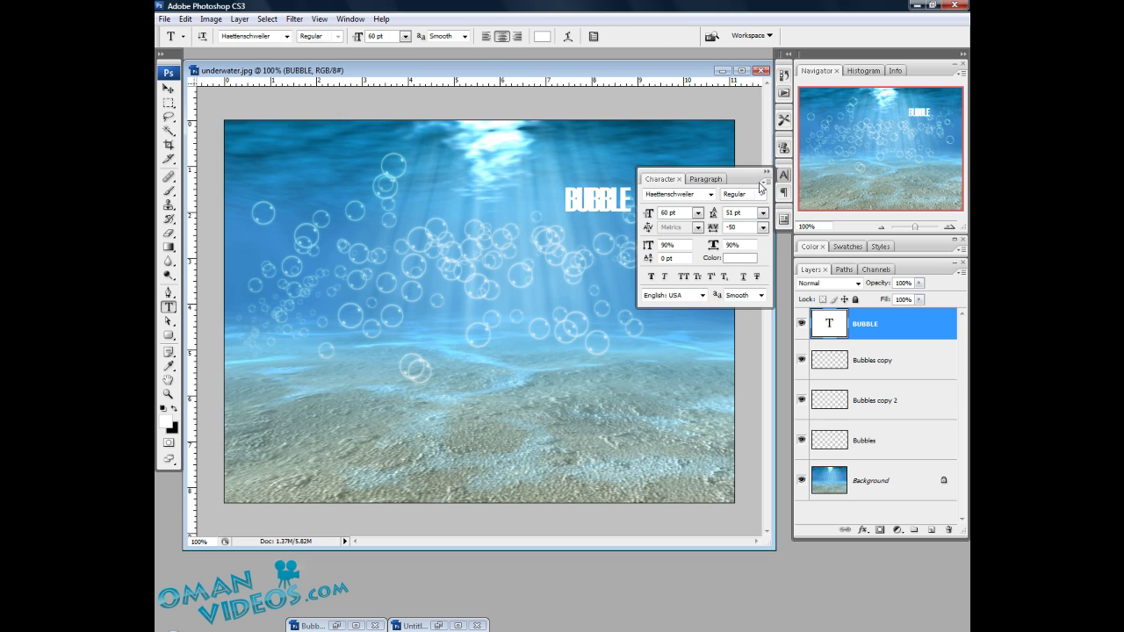
pyautogui.click(763, 227)
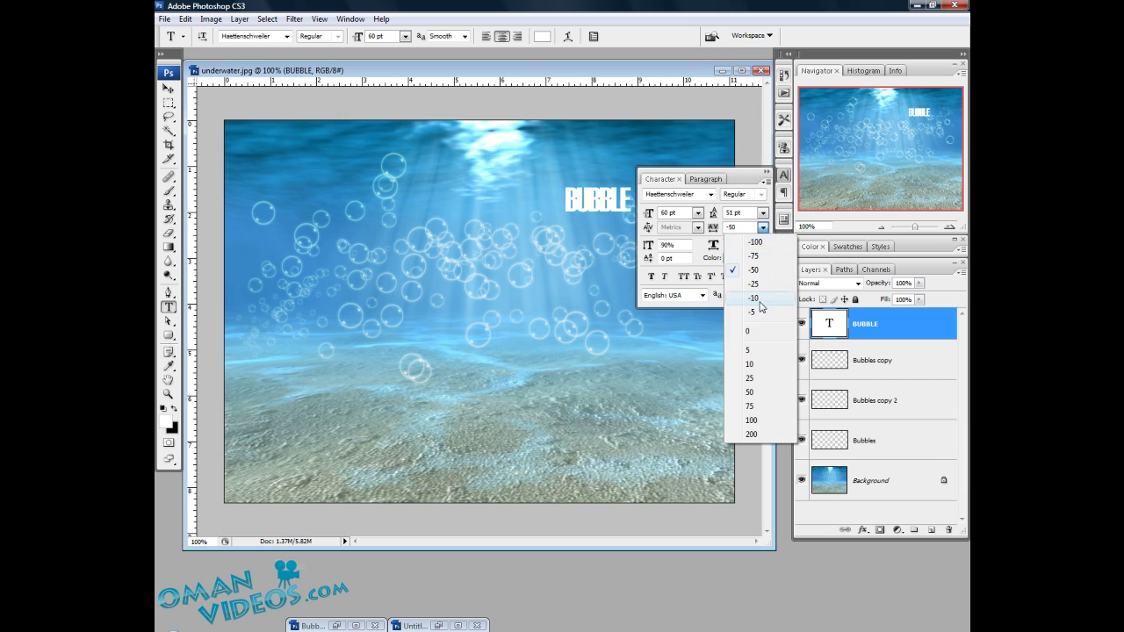
pyautogui.click(759, 333)
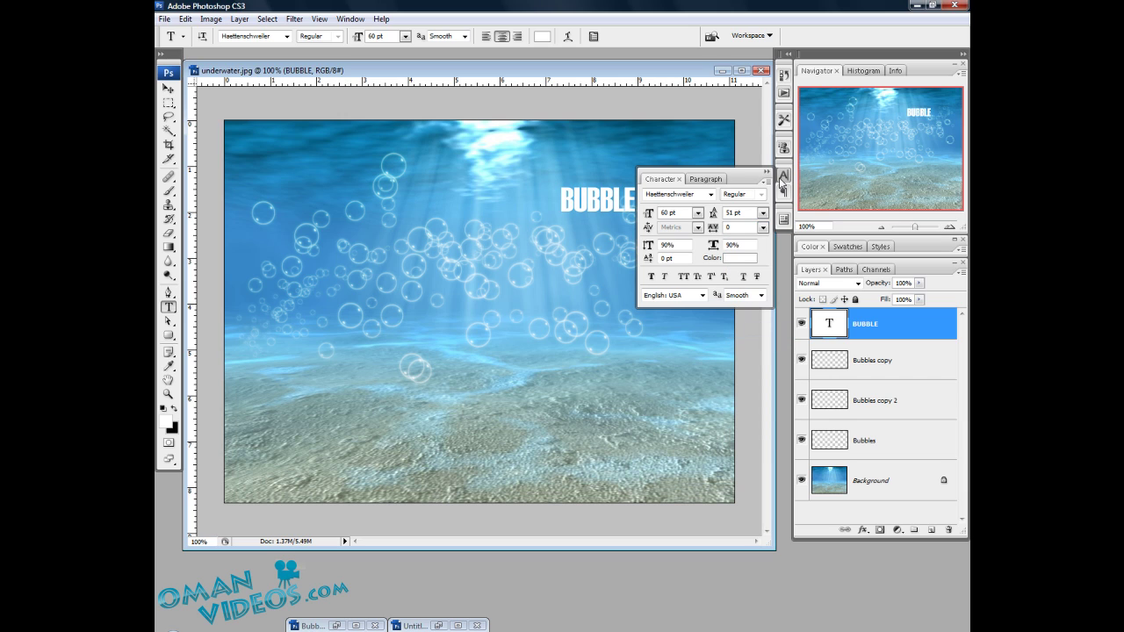
pyautogui.click(763, 227)
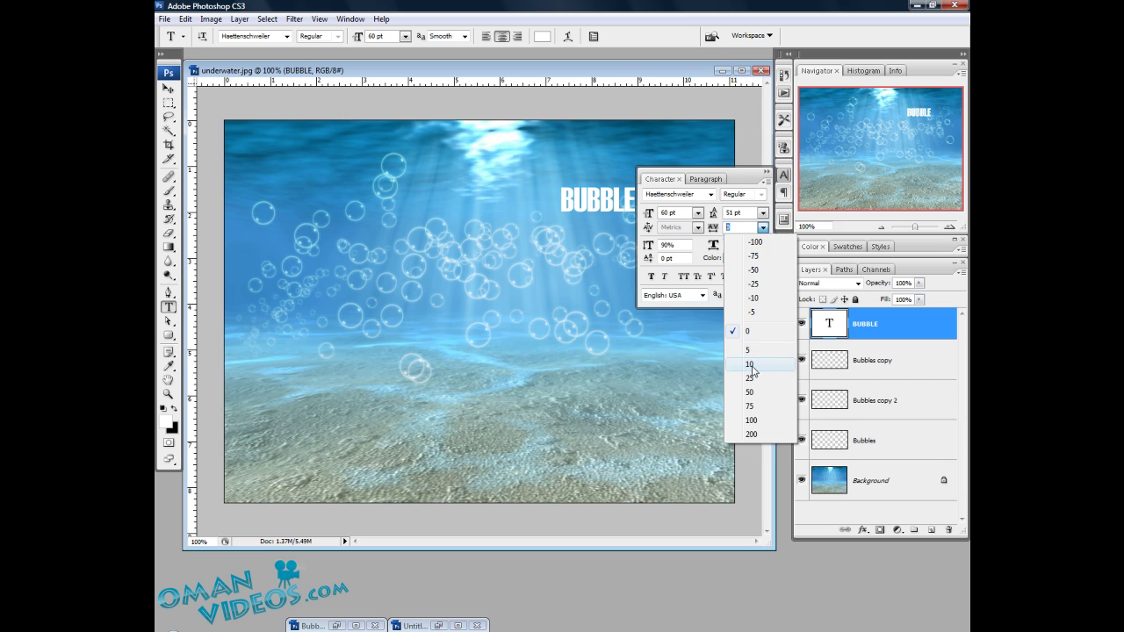
pyautogui.click(751, 366)
pyautogui.click(784, 174)
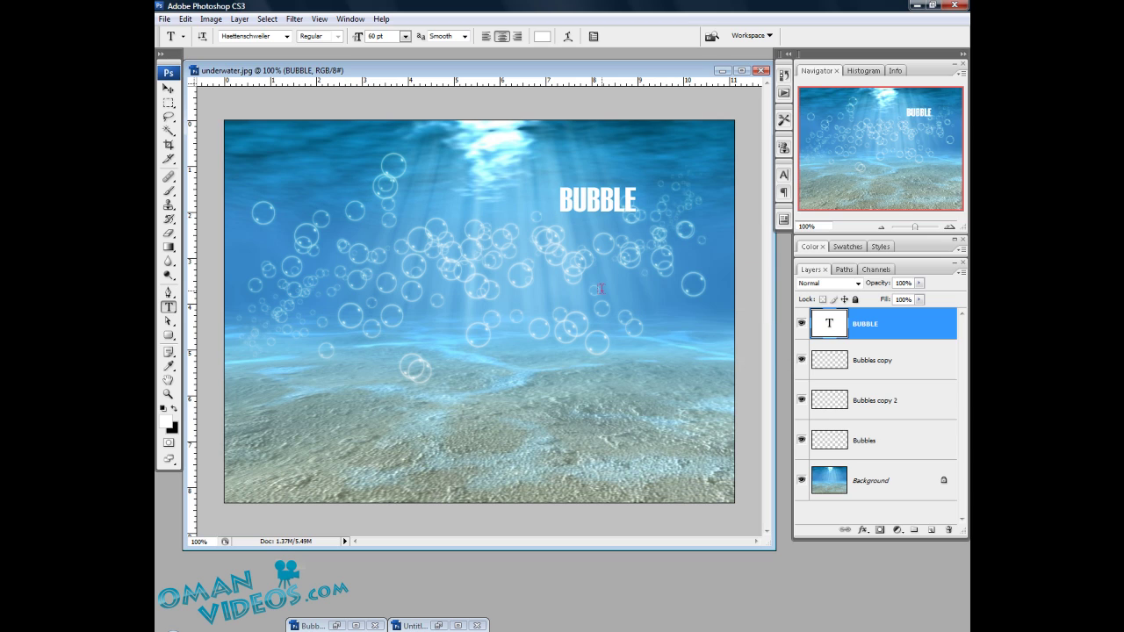
# Add the text Underwater as a separate text layer above the BUBBLE title in the image
pyautogui.click(576, 153)
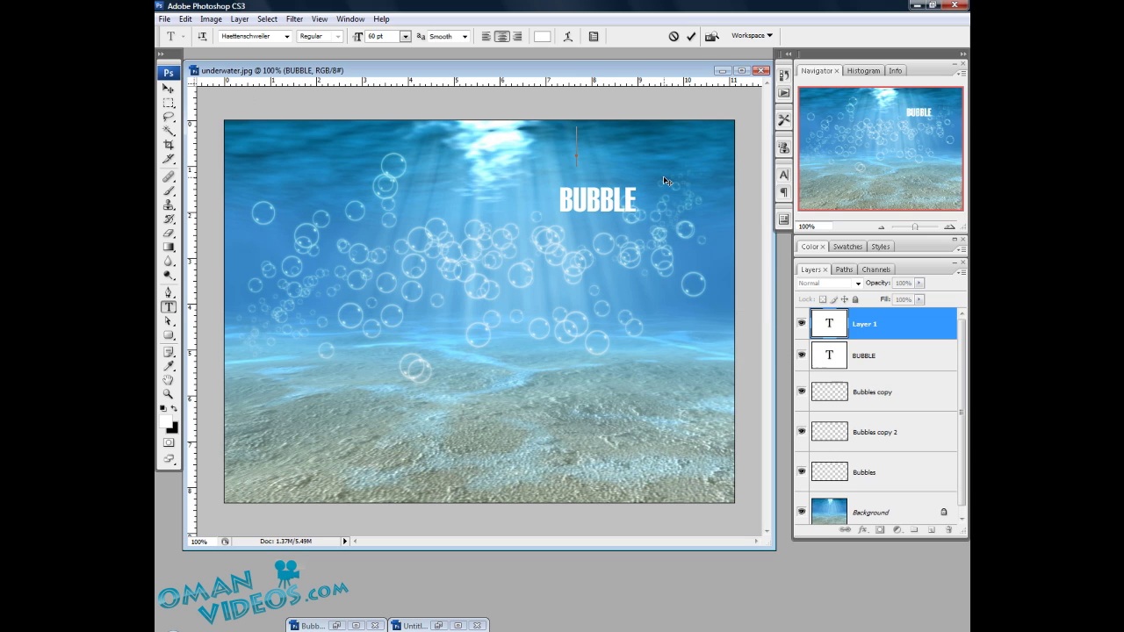
pyautogui.write('Underwater')
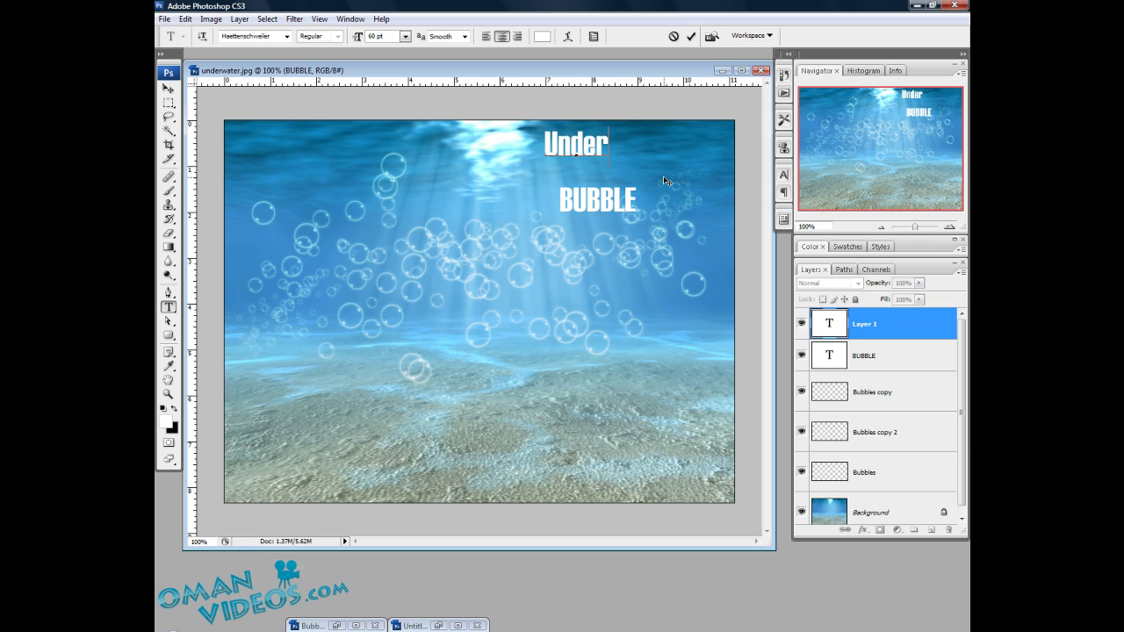
pyautogui.click(168, 89)
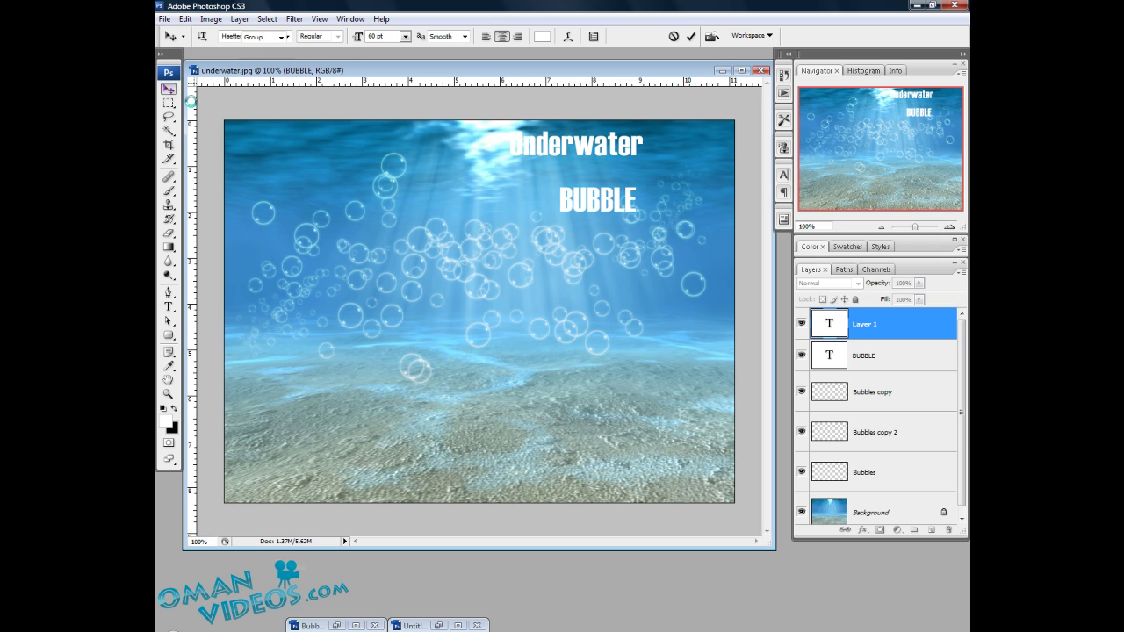
# Edit the BUBBLE title to read BUBBLES, with a capital S
pyautogui.click(167, 306)
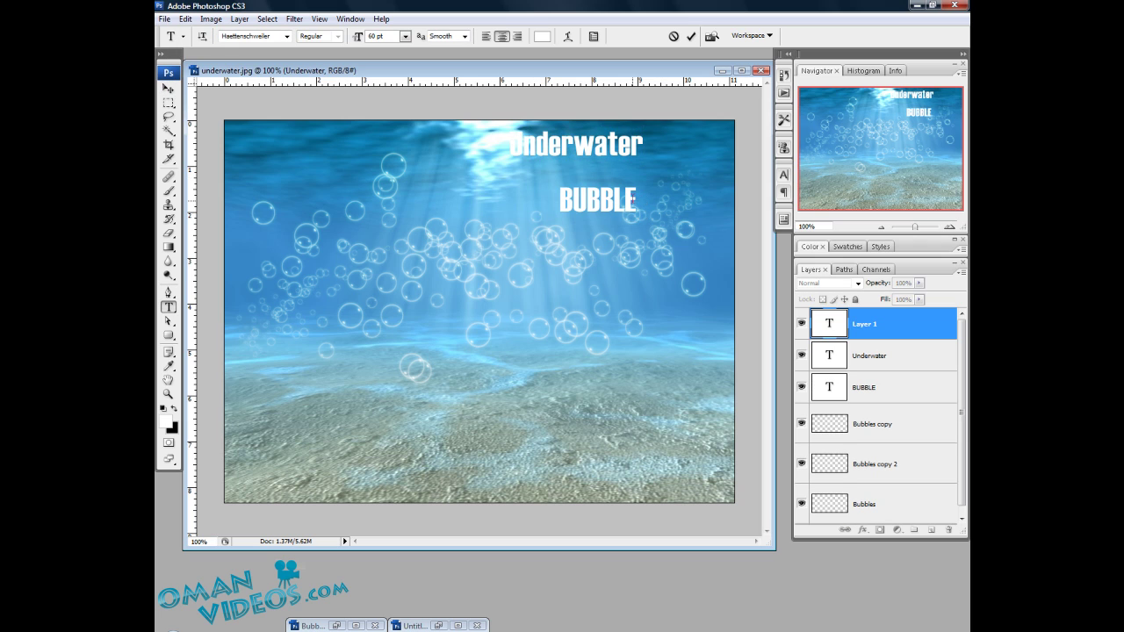
pyautogui.click(642, 216)
pyautogui.write('s')
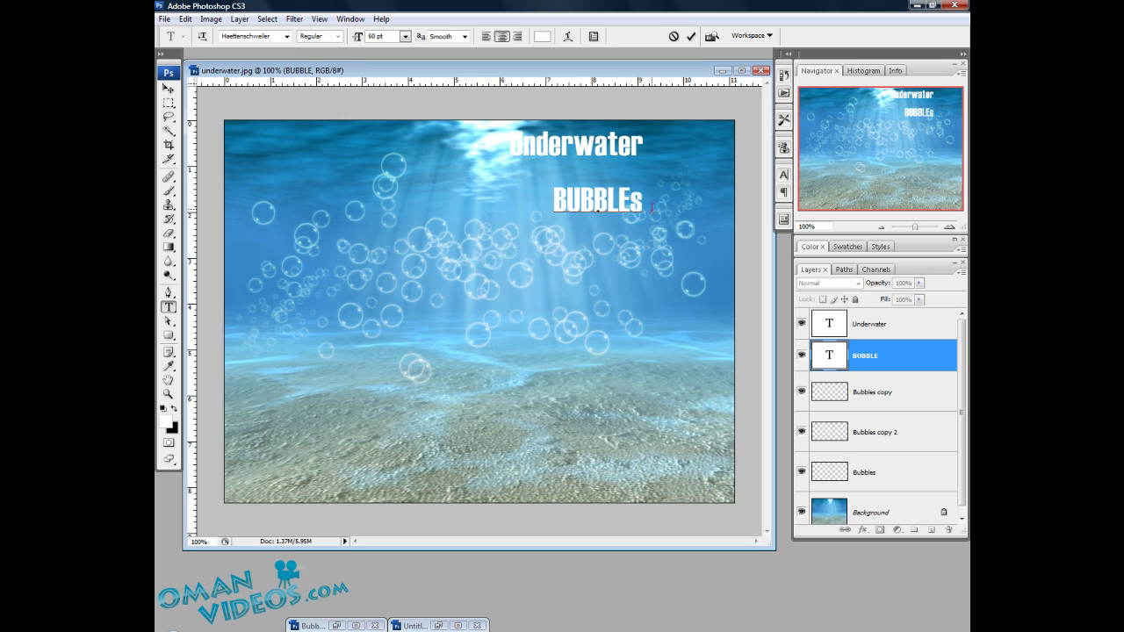
pyautogui.press('BackSpace')
pyautogui.write('S')
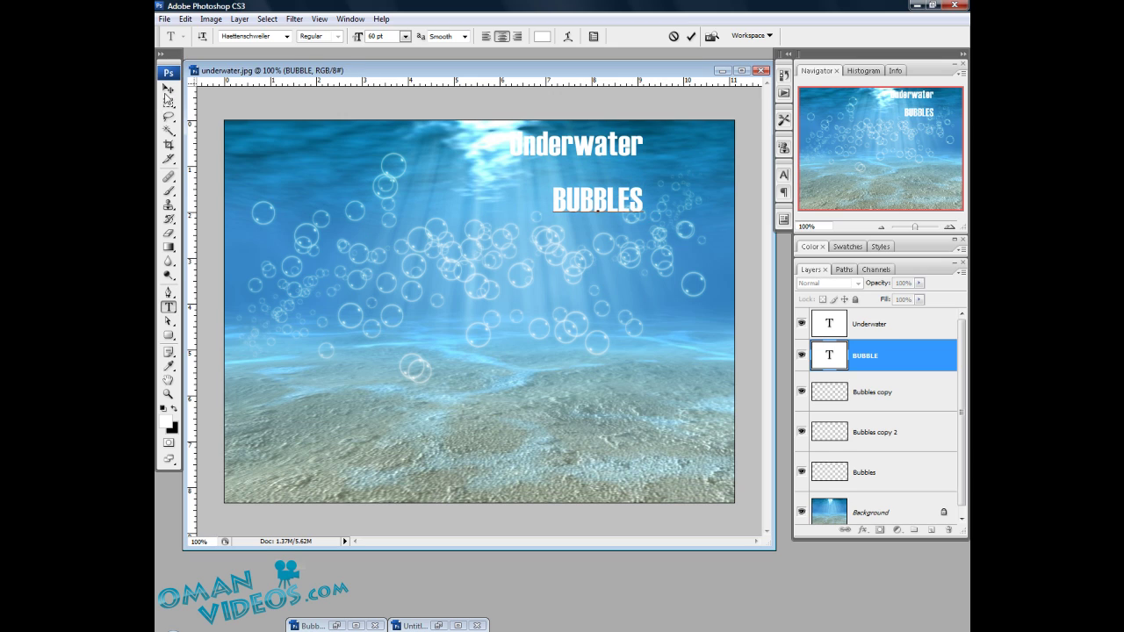
pyautogui.click(168, 89)
# Change the Underwater text's font to Moonbeam and move it just beneath BUBBLES, offset slightly to the right
pyautogui.click(899, 340)
pyautogui.press('t')
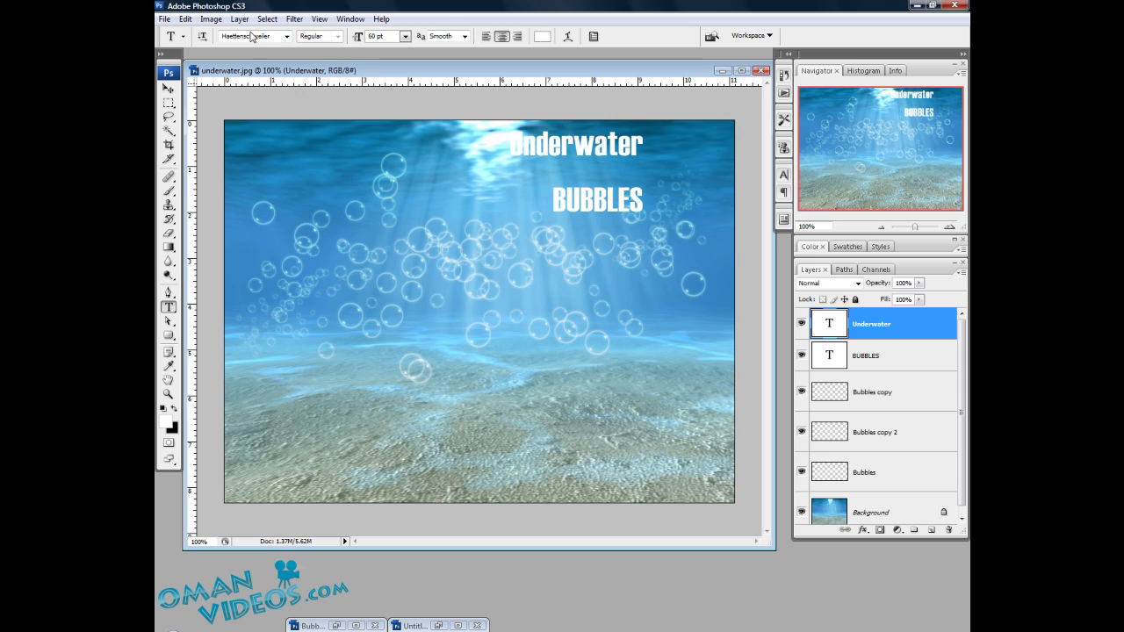
pyautogui.click(248, 36)
pyautogui.write('Moonbeam')
pyautogui.press('Return')
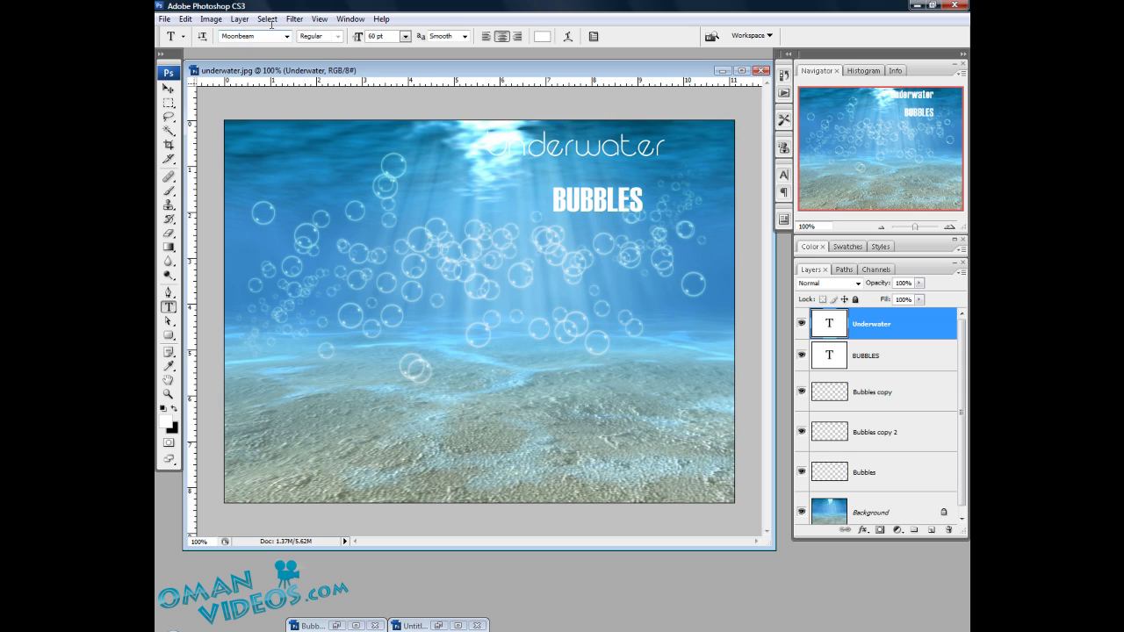
pyautogui.click(168, 88)
pyautogui.moveTo(575, 159); pyautogui.dragTo(634, 231)
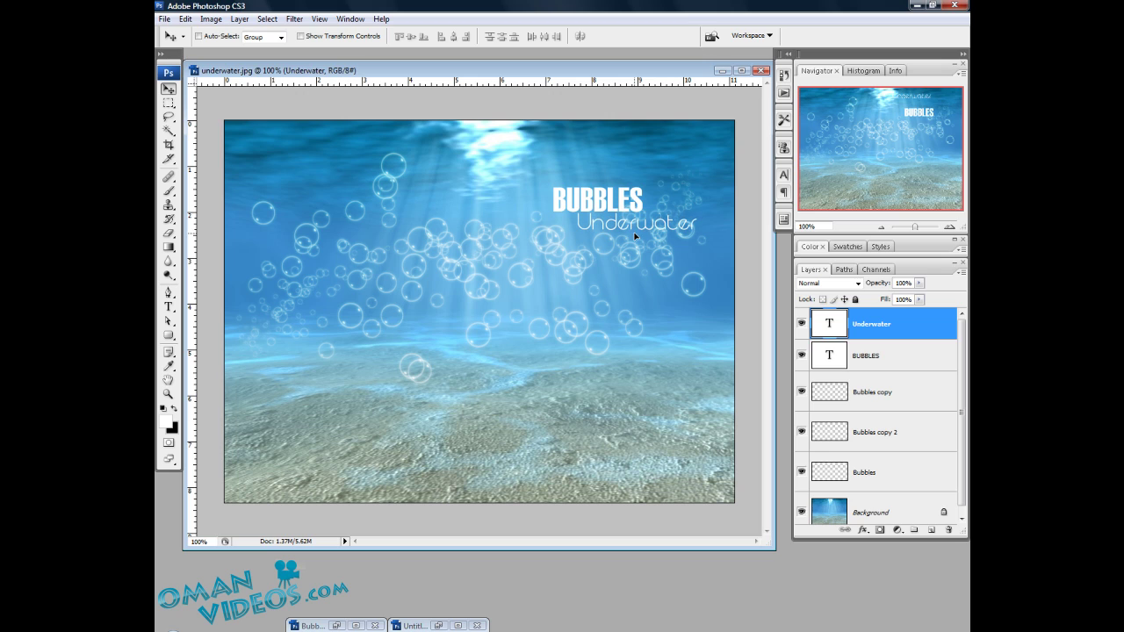
# Give the BUBBLES text layer an Outer Glow with 50% opacity and a size of 10 px
pyautogui.click(873, 355)
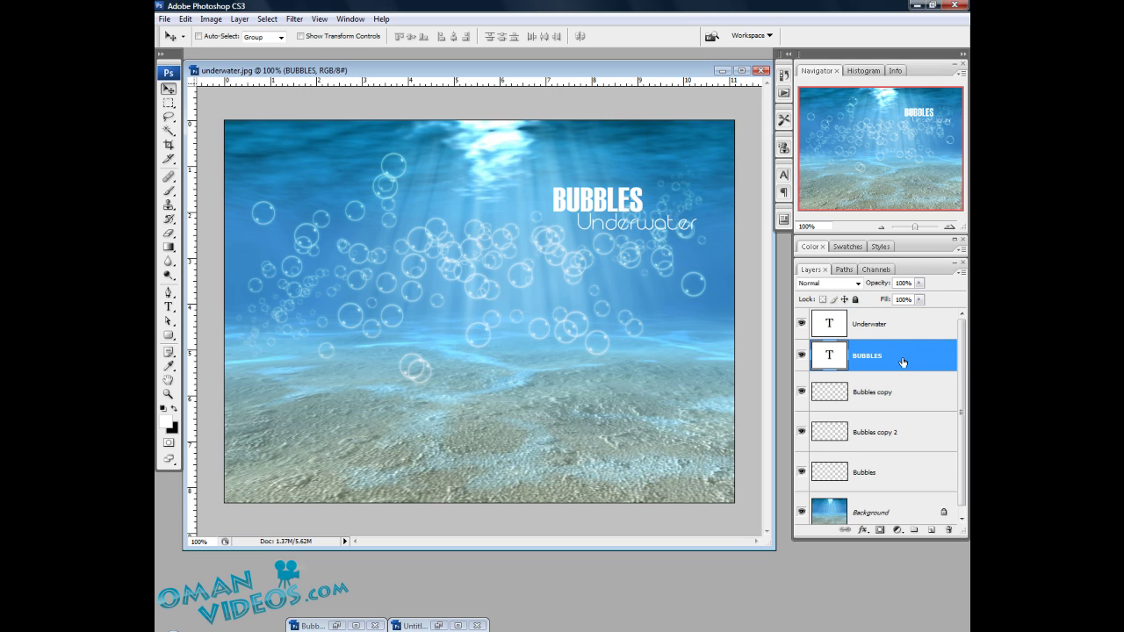
pyautogui.doubleClick(902, 362)
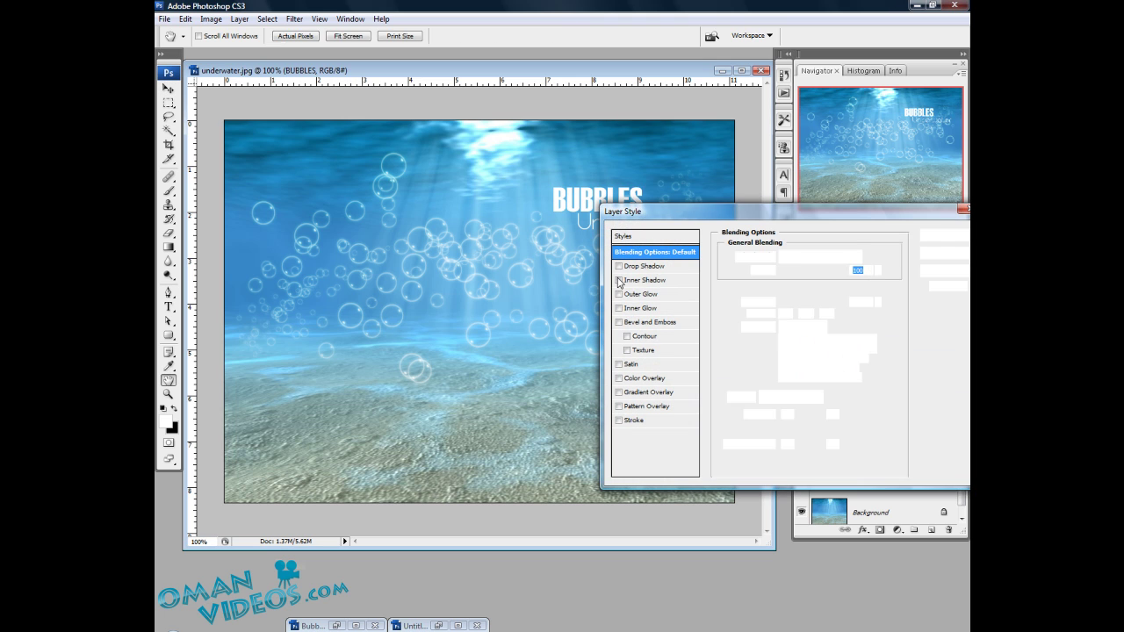
pyautogui.click(628, 296)
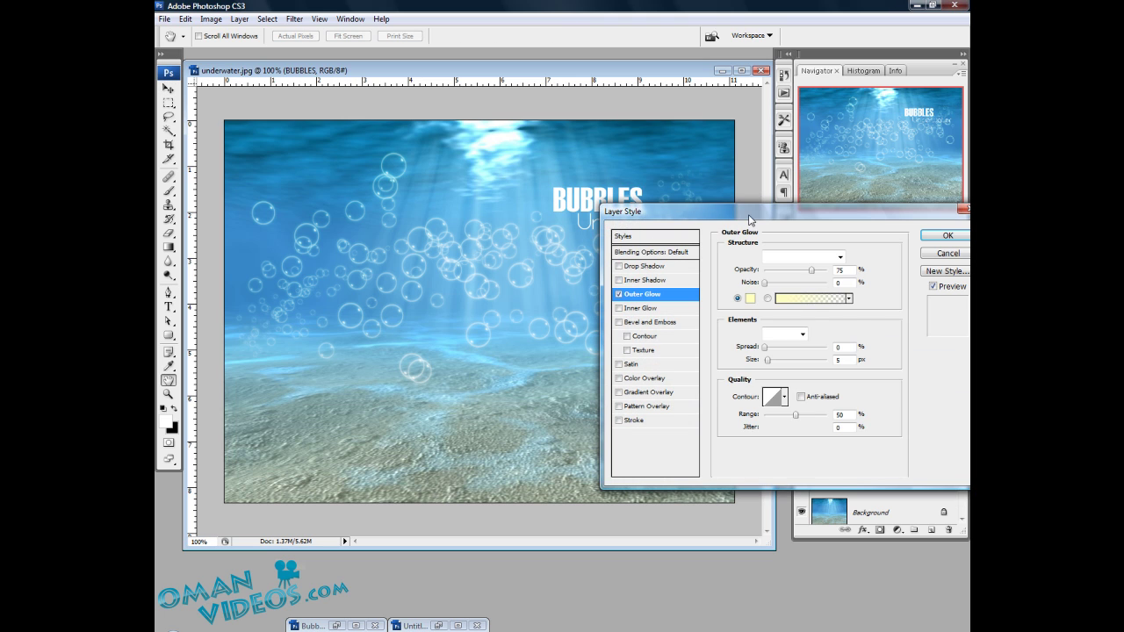
pyautogui.moveTo(752, 216); pyautogui.dragTo(600, 265)
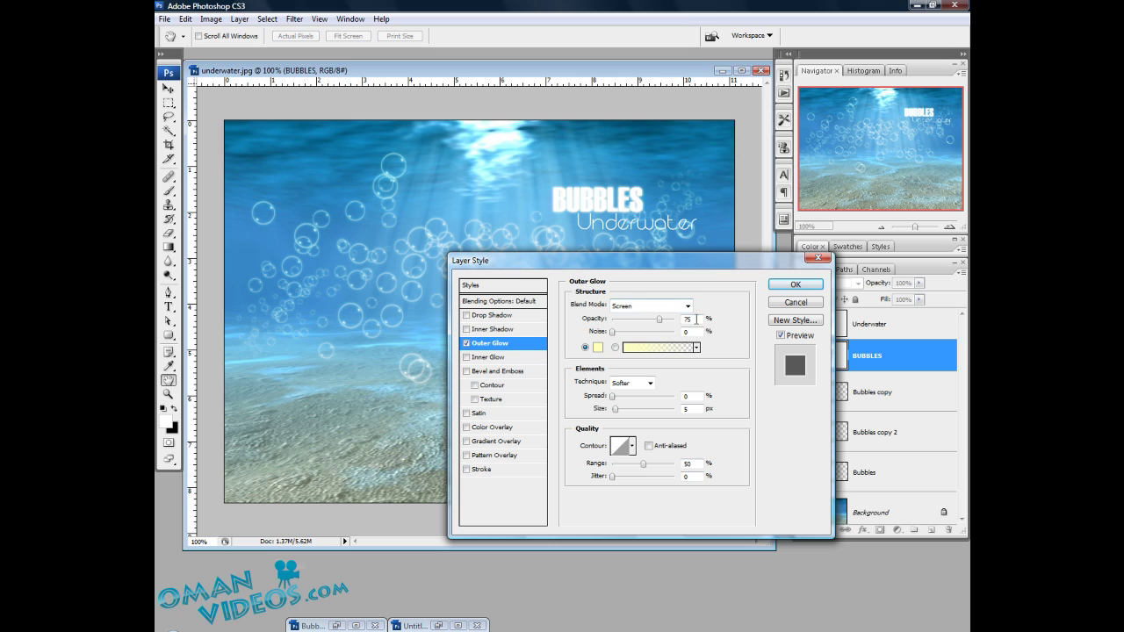
pyautogui.click(660, 318)
pyautogui.write('50')
pyautogui.doubleClick(692, 410)
pyautogui.write('10')
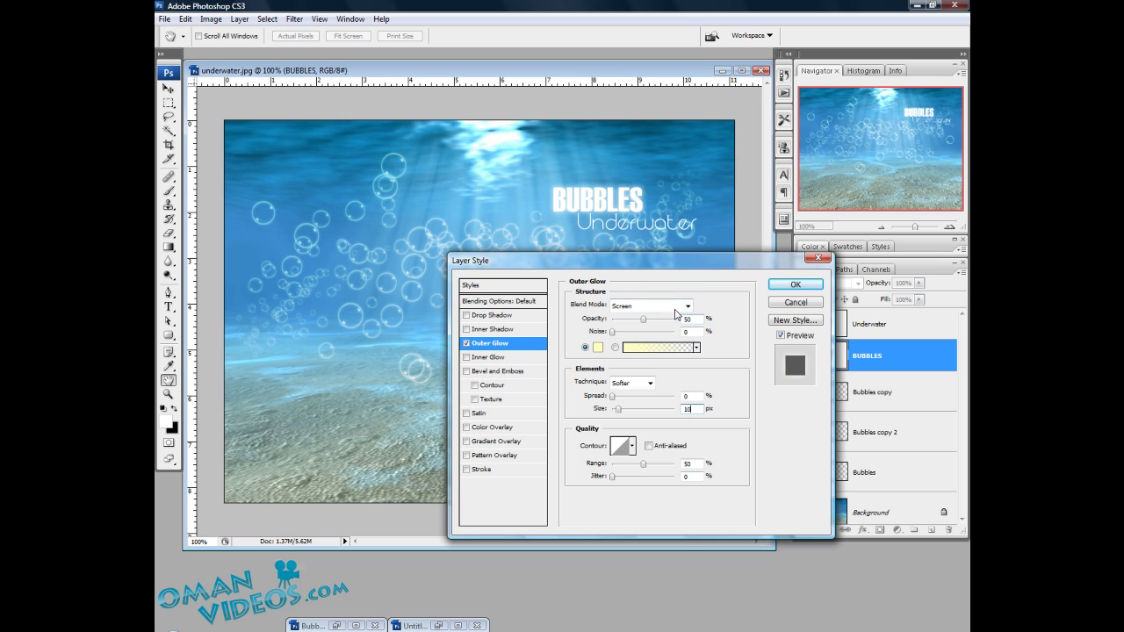
# Set the BUBBLES glow's blend mode to Overlay and its opacity to 30%, apply it, and collapse the layer's effects list
pyautogui.click(677, 308)
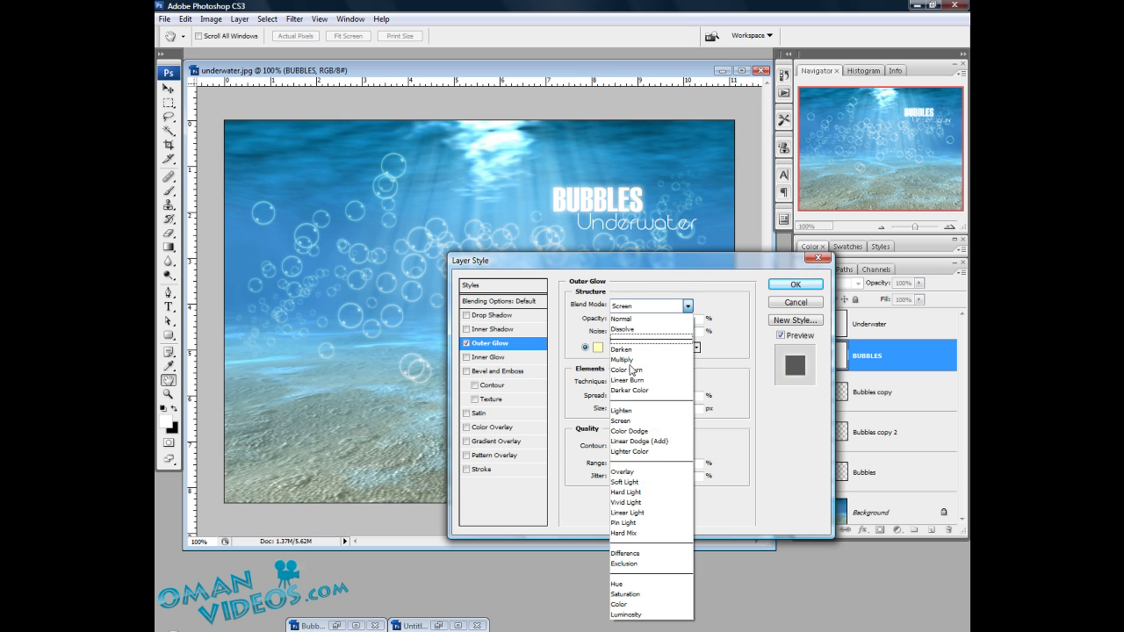
pyautogui.click(641, 475)
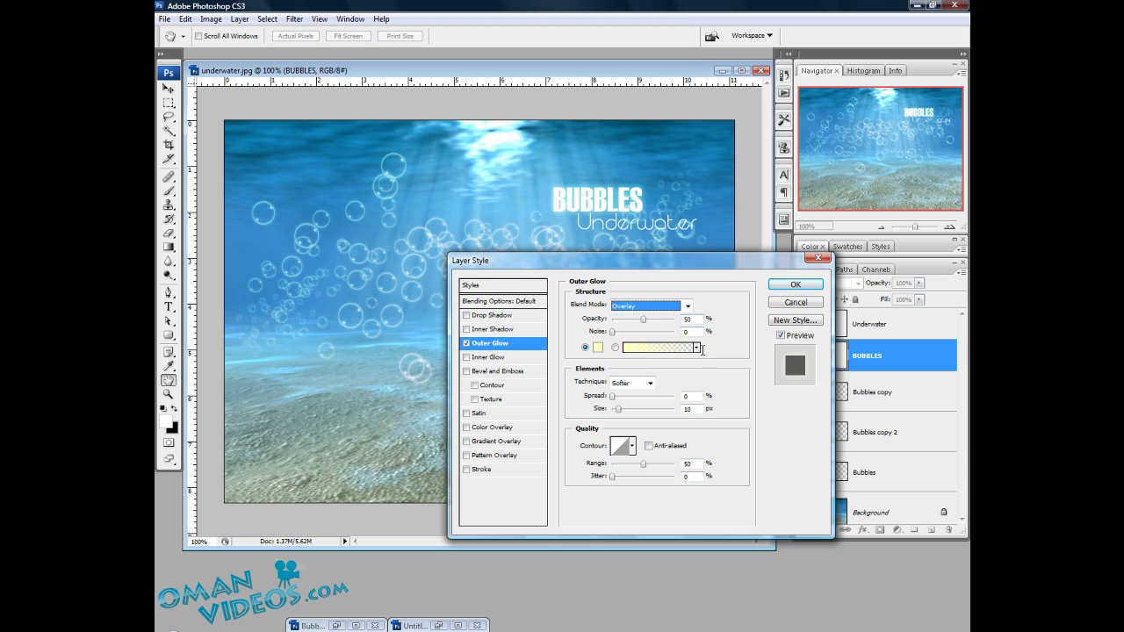
pyautogui.doubleClick(688, 318)
pyautogui.write('30')
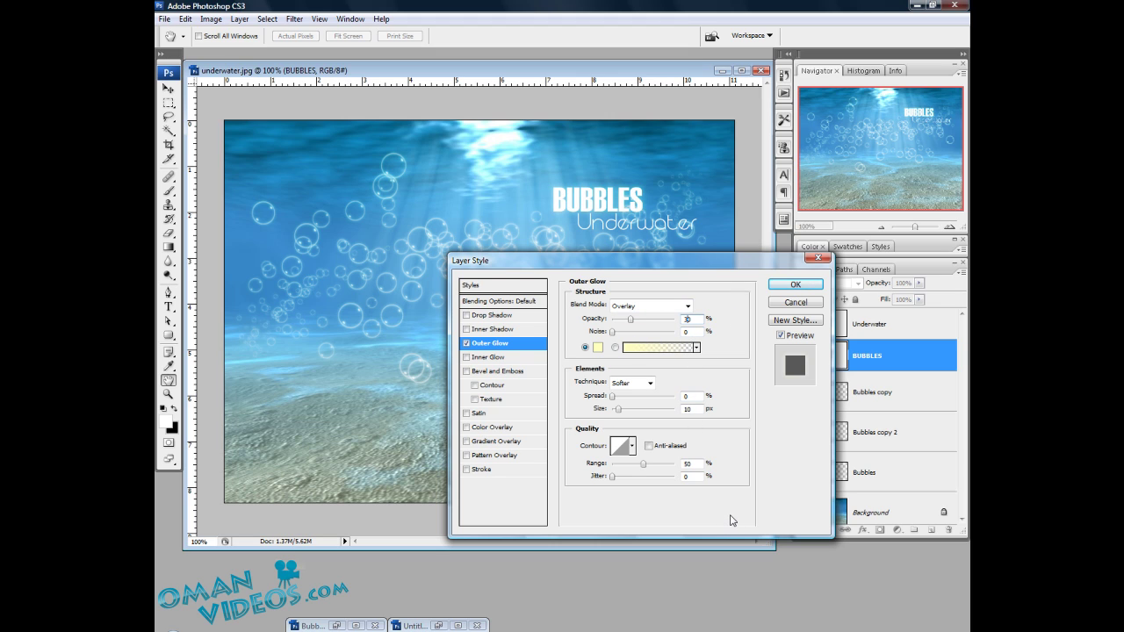
pyautogui.click(789, 290)
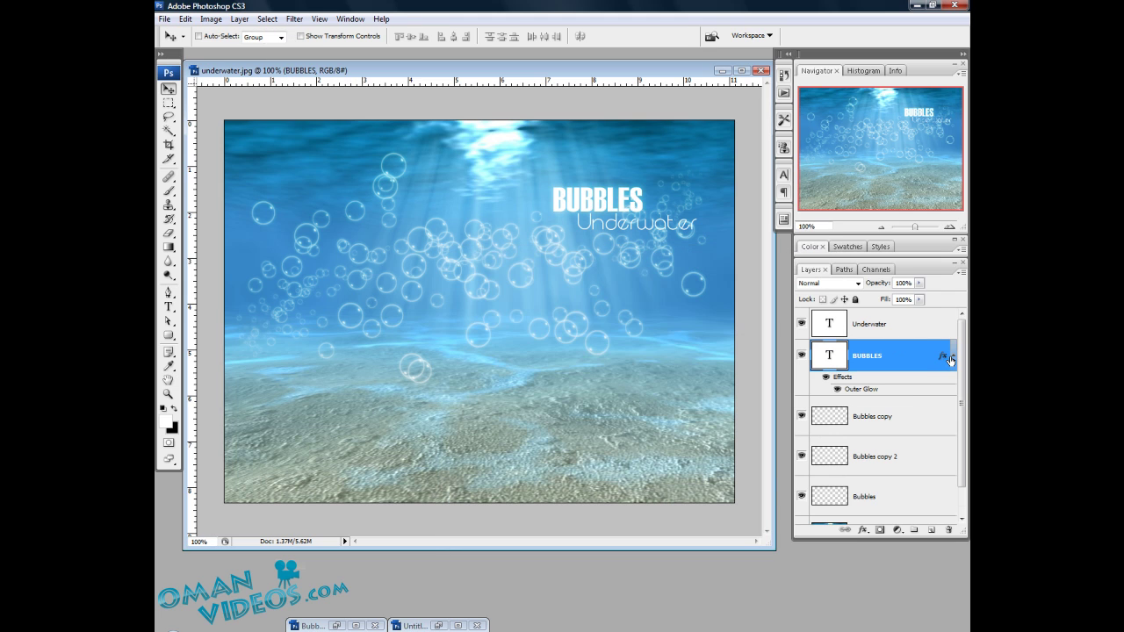
pyautogui.click(952, 357)
# Duplicate the Underwater text layer and flip the copy vertically
pyautogui.click(833, 318)
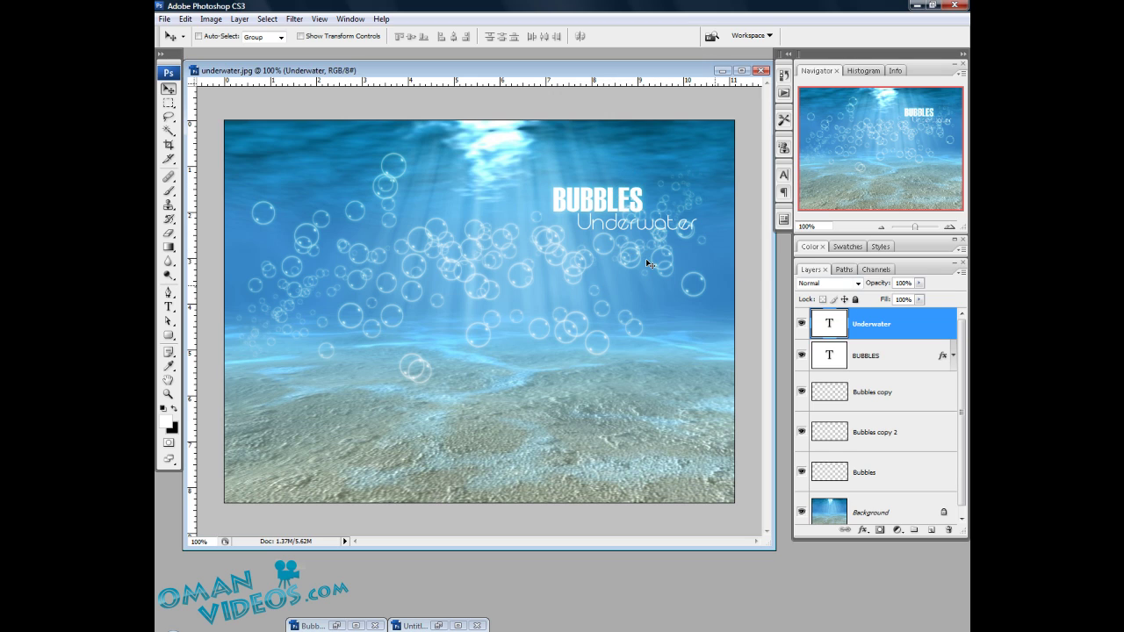
pyautogui.hotkey('ctrl', 'j')
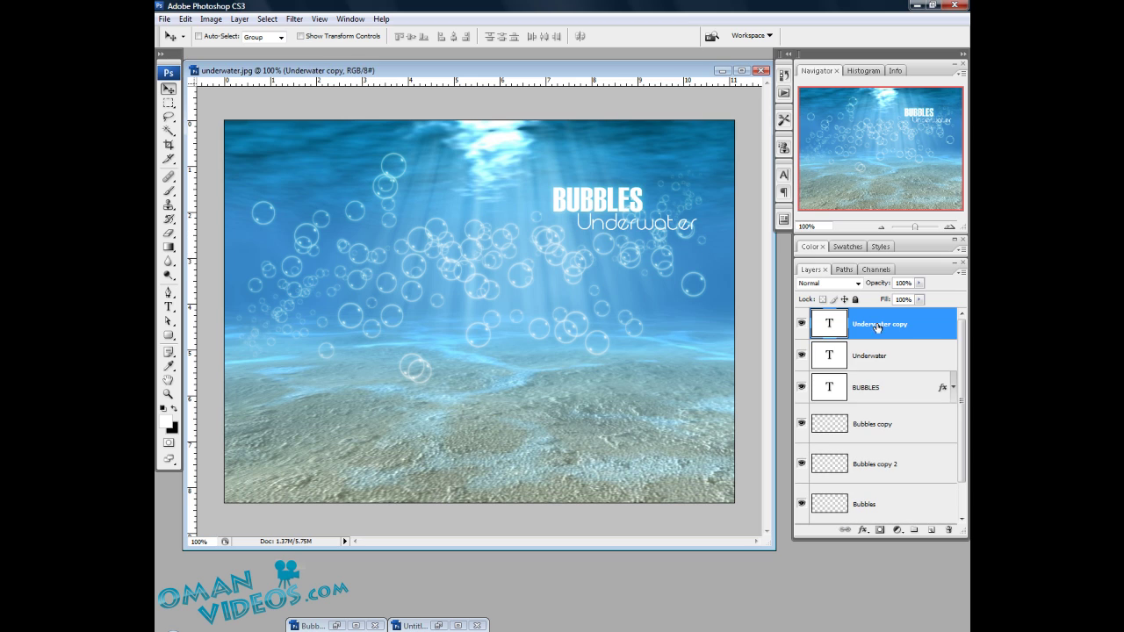
pyautogui.click(870, 355)
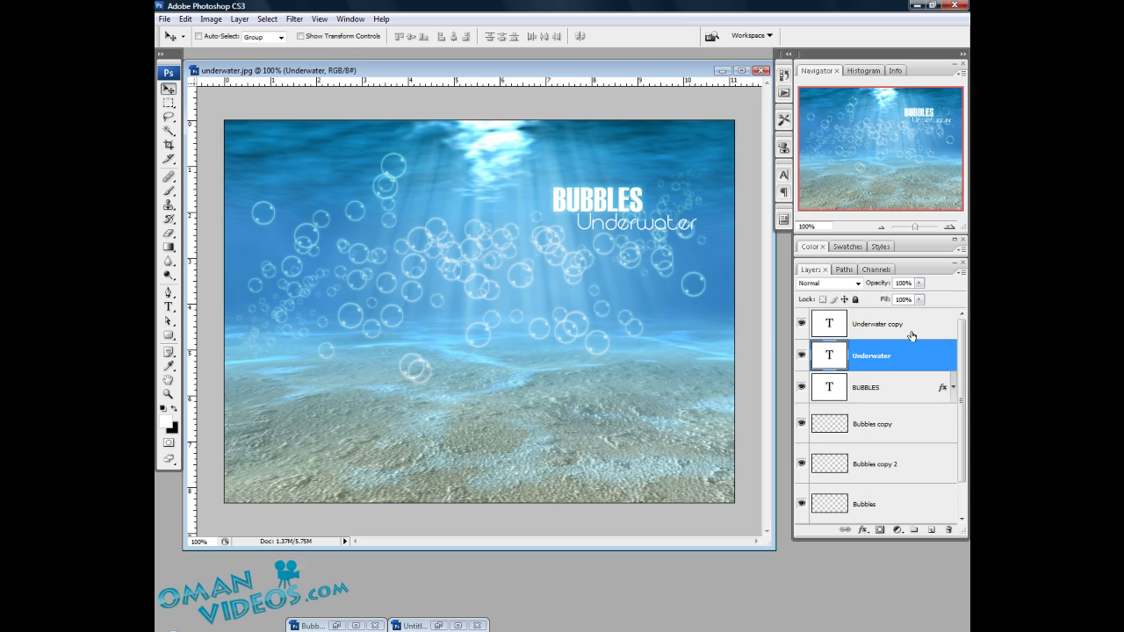
pyautogui.click(911, 335)
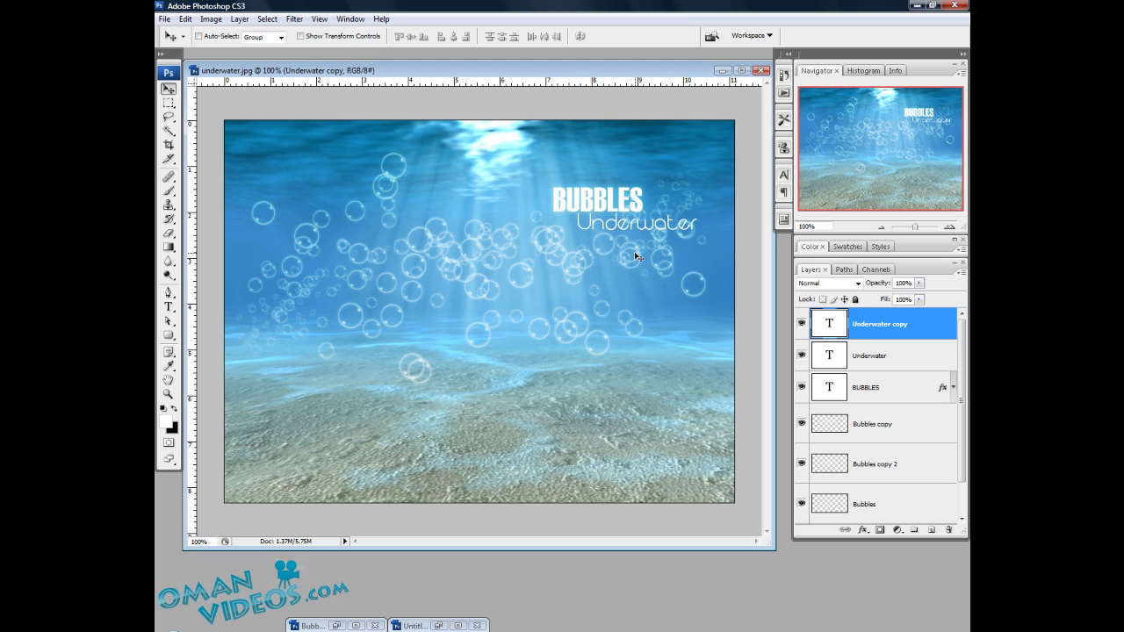
pyautogui.hotkey('ctrl', 't')
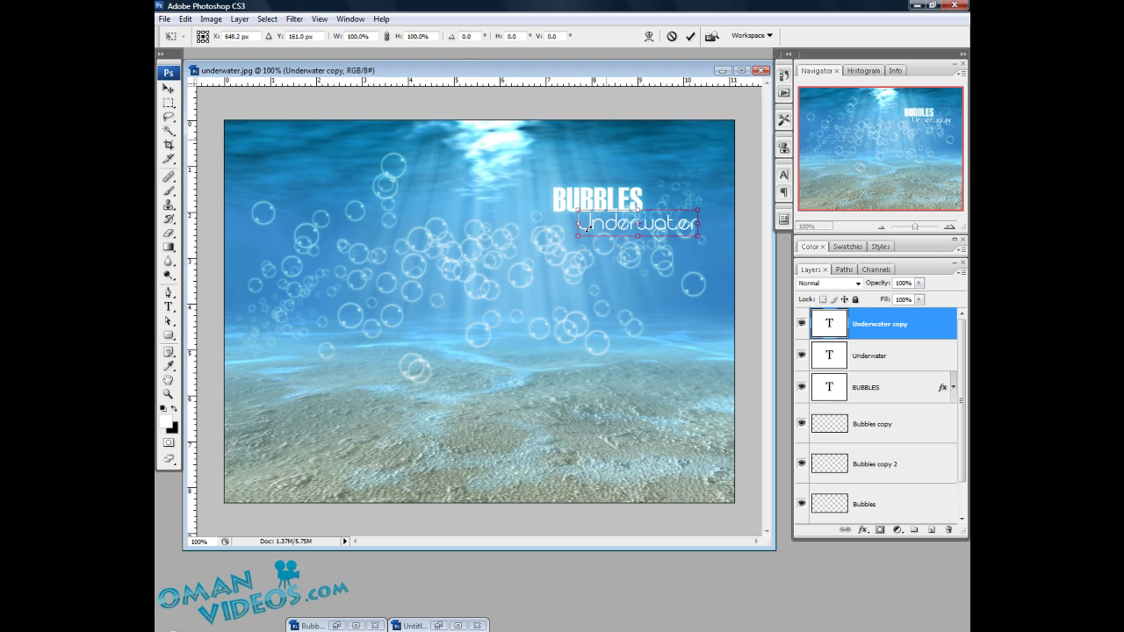
pyautogui.rightClick(598, 261)
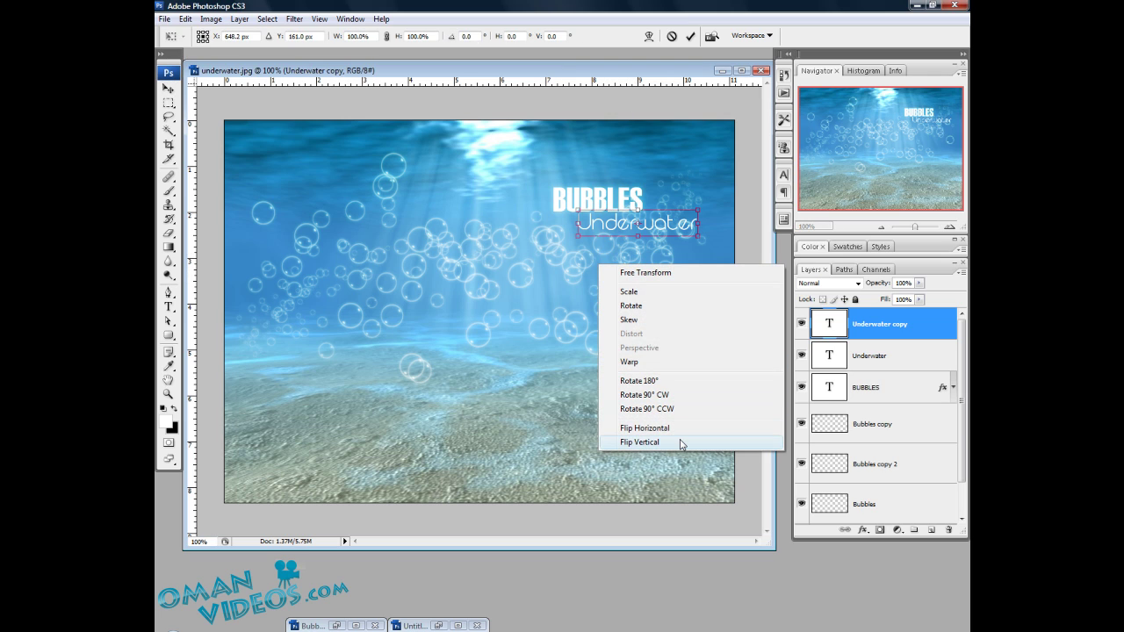
pyautogui.click(682, 443)
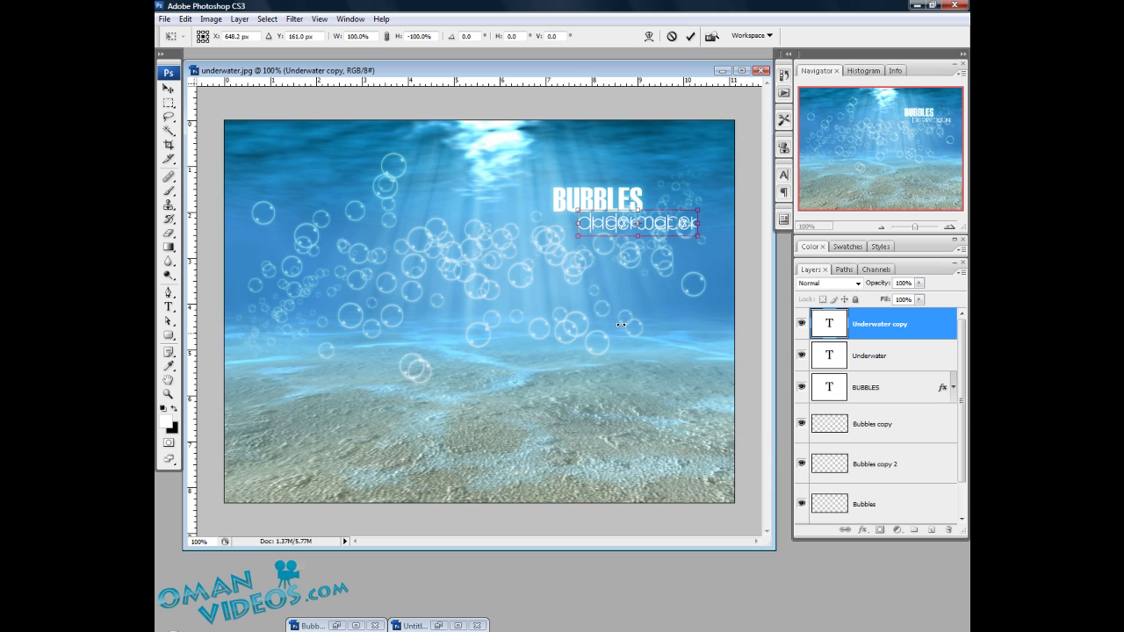
pyautogui.click(690, 36)
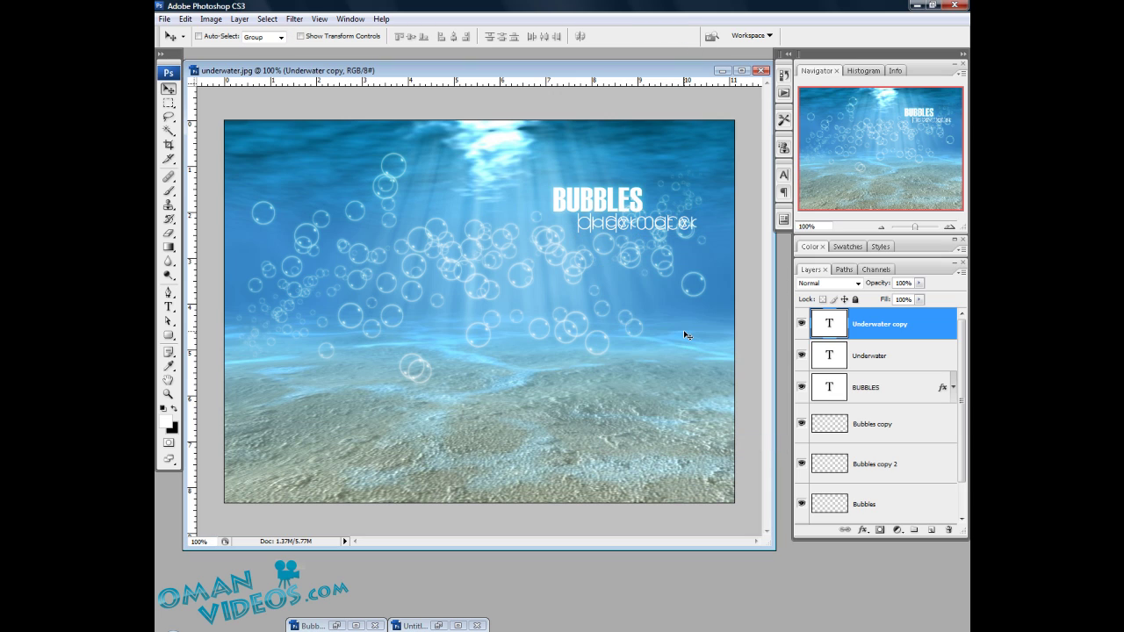
# Nudge the flipped Underwater copy straight down until it sits as a reflection directly below the original text
pyautogui.press('Down')
pyautogui.press('Down')
pyautogui.press('Down')
pyautogui.press('Down')
pyautogui.press('Down')
pyautogui.press('Down')
pyautogui.press('Down')
pyautogui.press('Down')
pyautogui.press('Down')
pyautogui.press('Down')
pyautogui.press('Down')
pyautogui.press('Down')
pyautogui.press('Down')
pyautogui.press('Down')
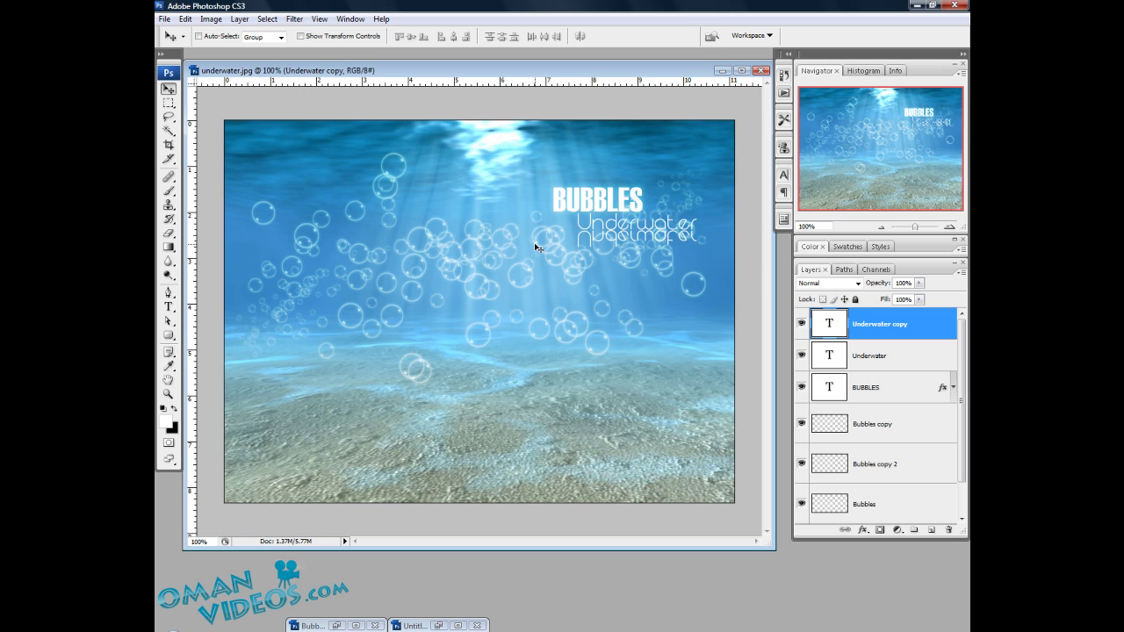
# Add a layer mask to the Underwater copy layer and fade the reflection out downward with a black-to-white linear gradient
pyautogui.hotkey('ctrl', 'space')
pyautogui.moveTo(542, 149); pyautogui.dragTo(726, 293)
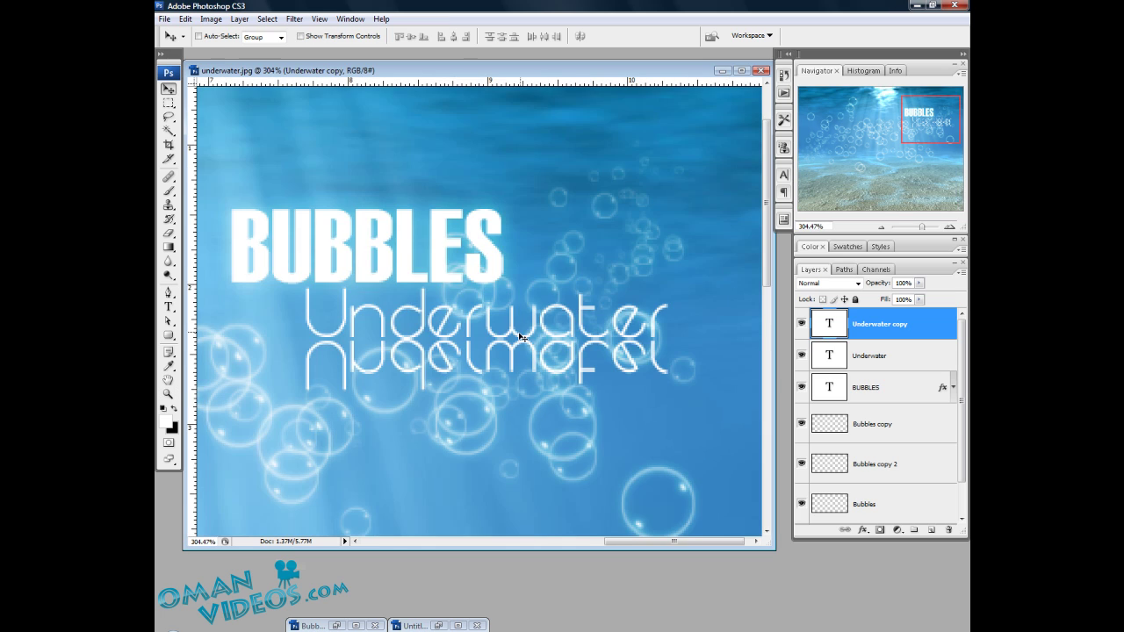
pyautogui.moveTo(520, 336); pyautogui.dragTo(533, 261)
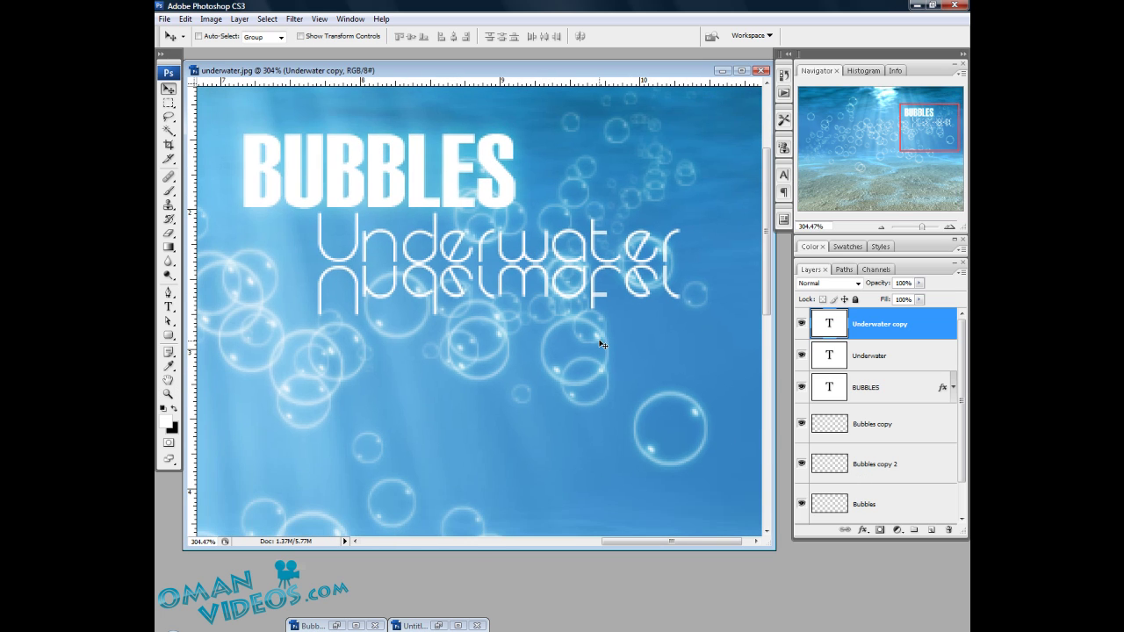
pyautogui.press('g')
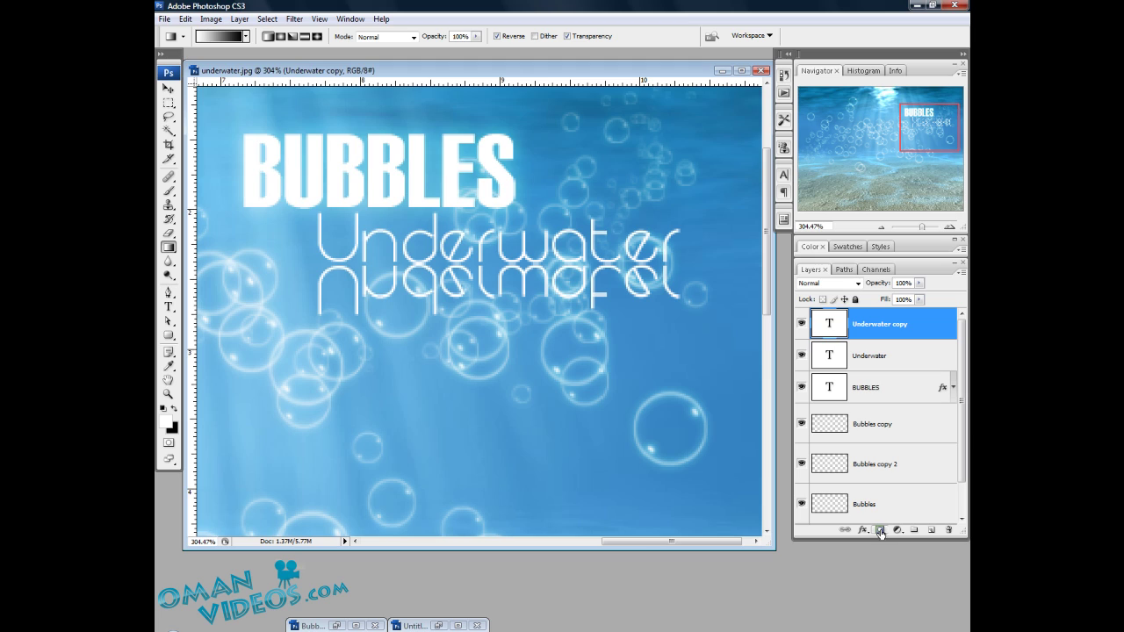
pyautogui.press('v')
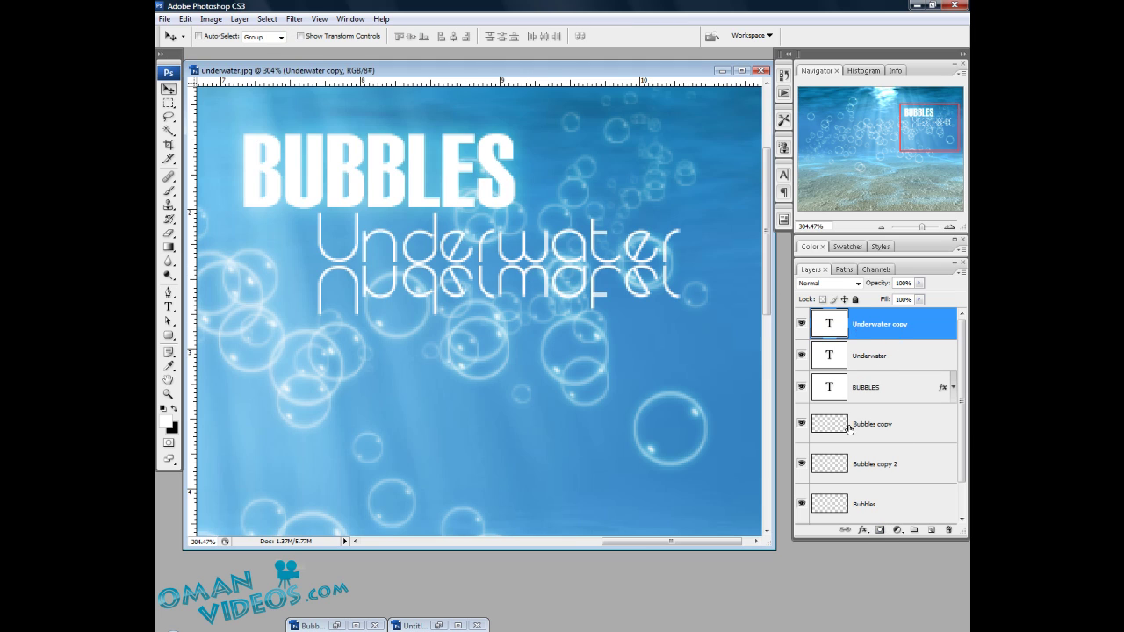
pyautogui.click(879, 532)
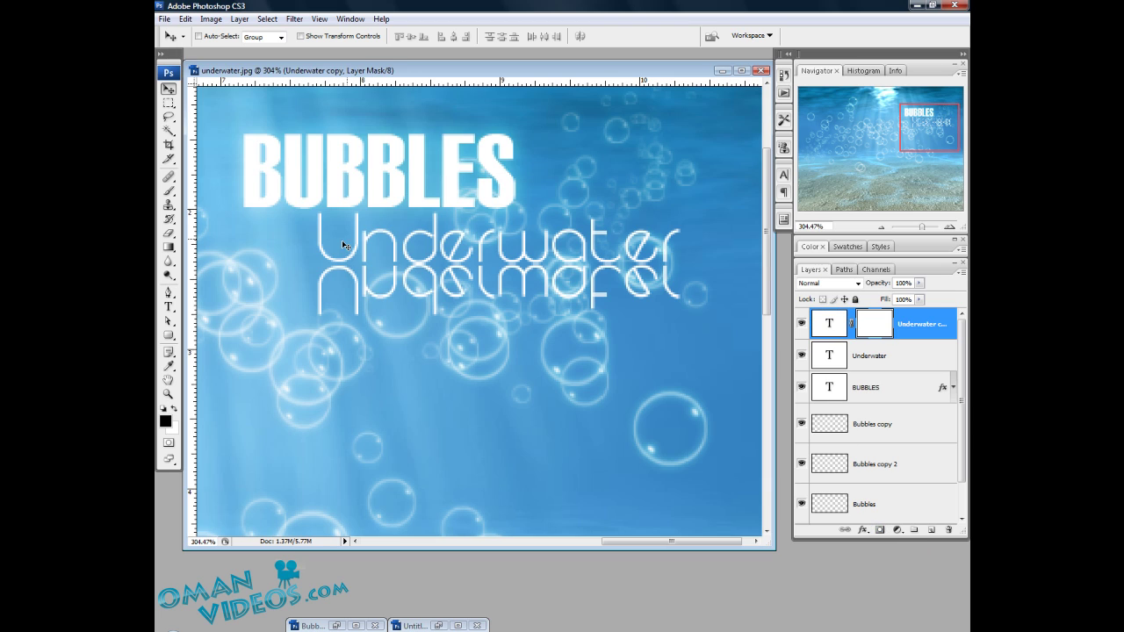
pyautogui.moveTo(170, 248); pyautogui.dragTo(224, 250)
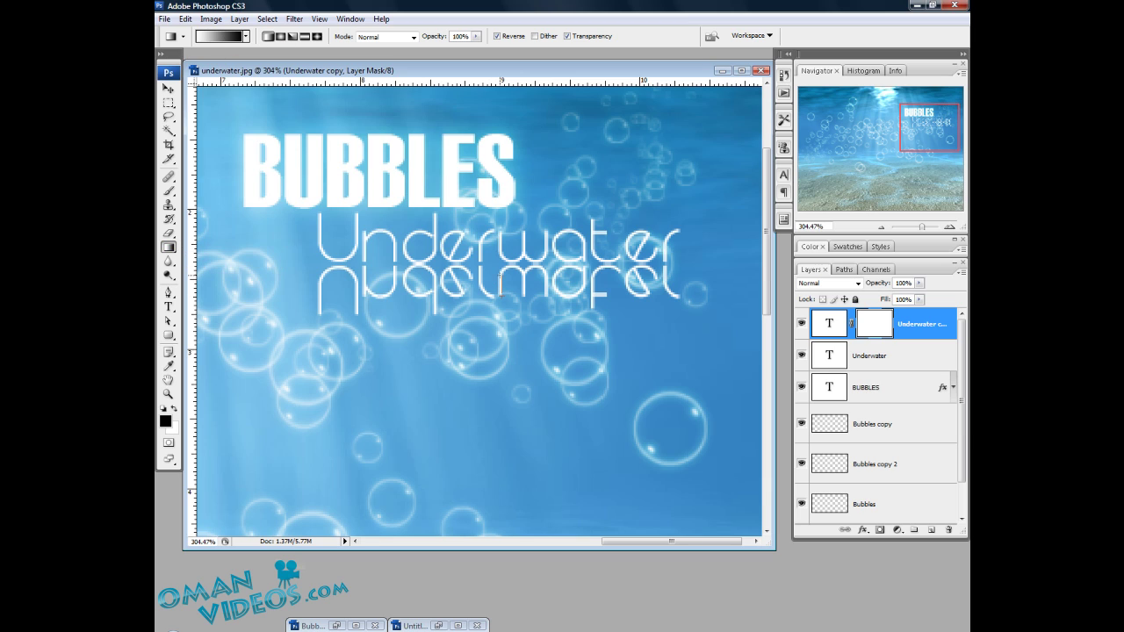
pyautogui.moveTo(500, 294)
pyautogui.mouseDown()
pyautogui.moveTo(501, 251)
pyautogui.moveTo(498, 295)
pyautogui.mouseUp()
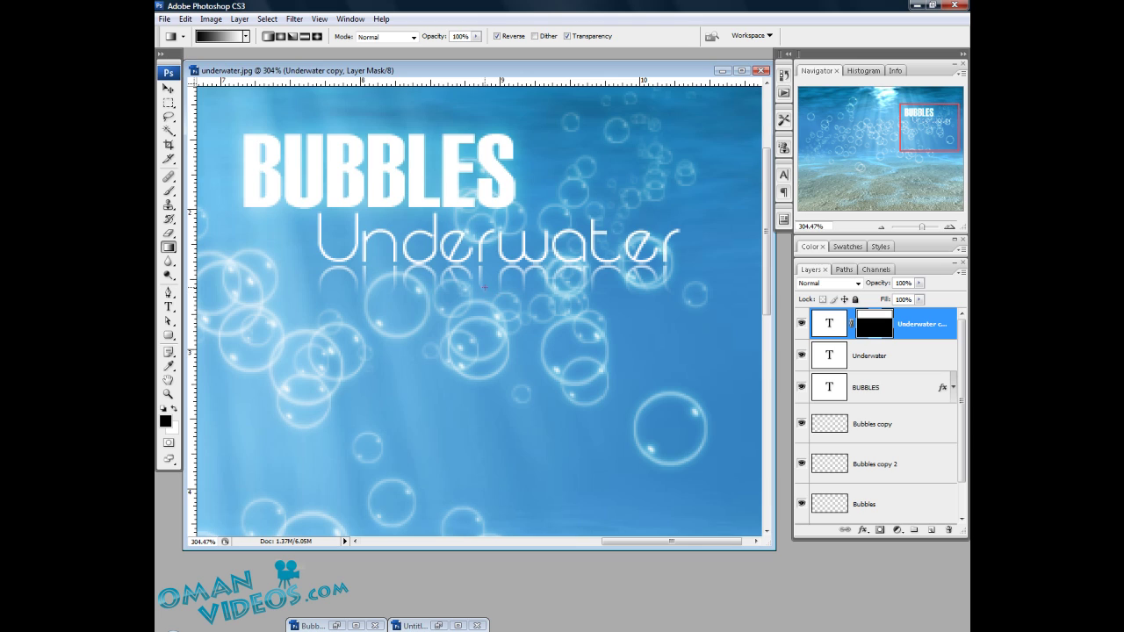
# Reduce the Underwater copy reflection's layer opacity to 50%
pyautogui.press('v')
pyautogui.click(829, 324)
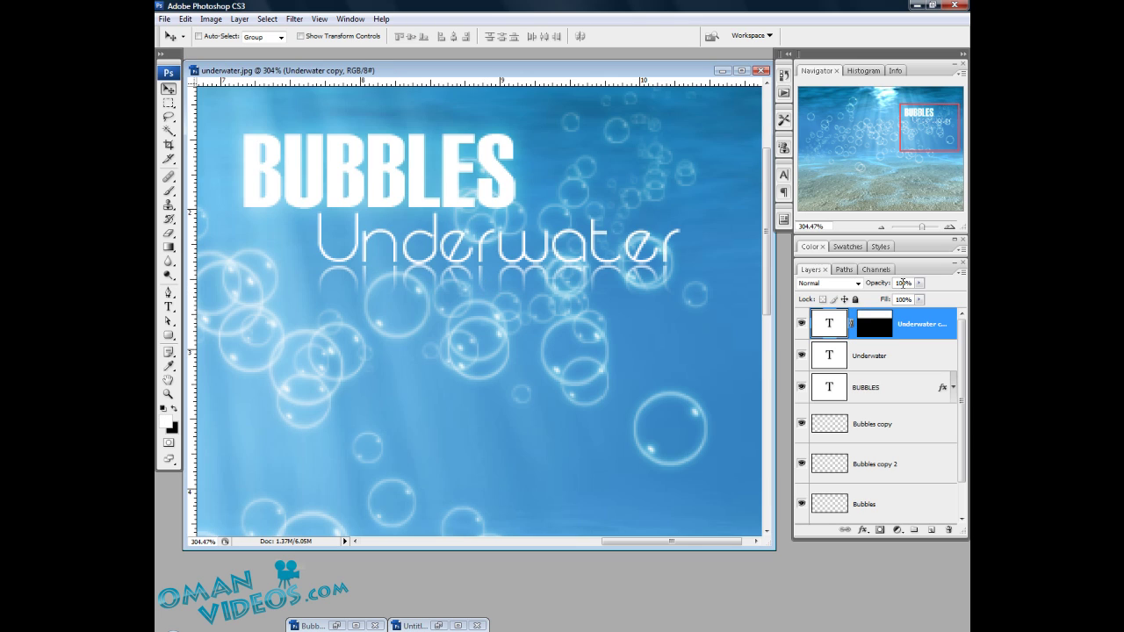
pyautogui.press('8')
pyautogui.press('5')
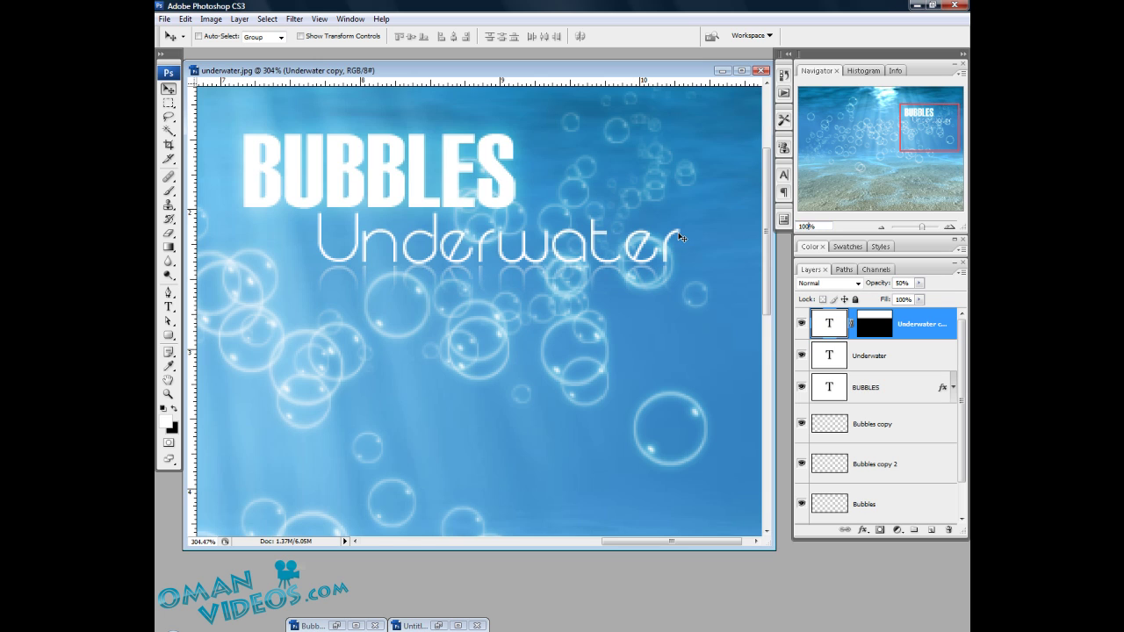
pyautogui.hotkey('ctrl', 'alt', '0')
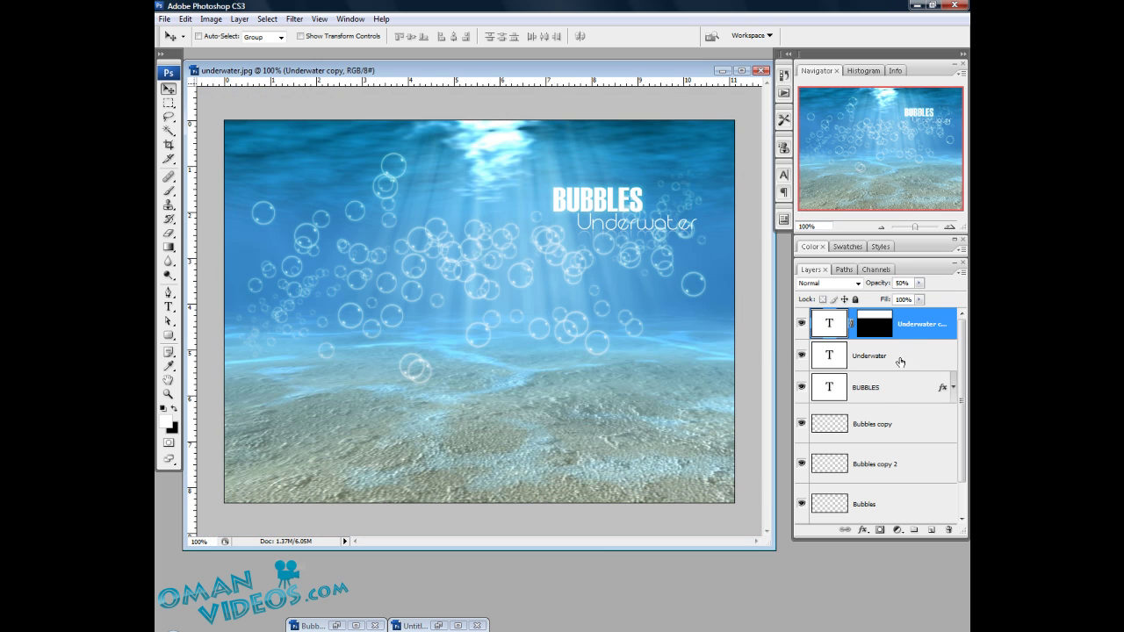
# Move the BUBBLES, Underwater and Underwater copy text layers together to the upper-left corner of the image
pyautogui.keyDown('shift'); pyautogui.click(882, 389); pyautogui.keyUp('shift')
pyautogui.moveTo(641, 224); pyautogui.dragTo(316, 184)
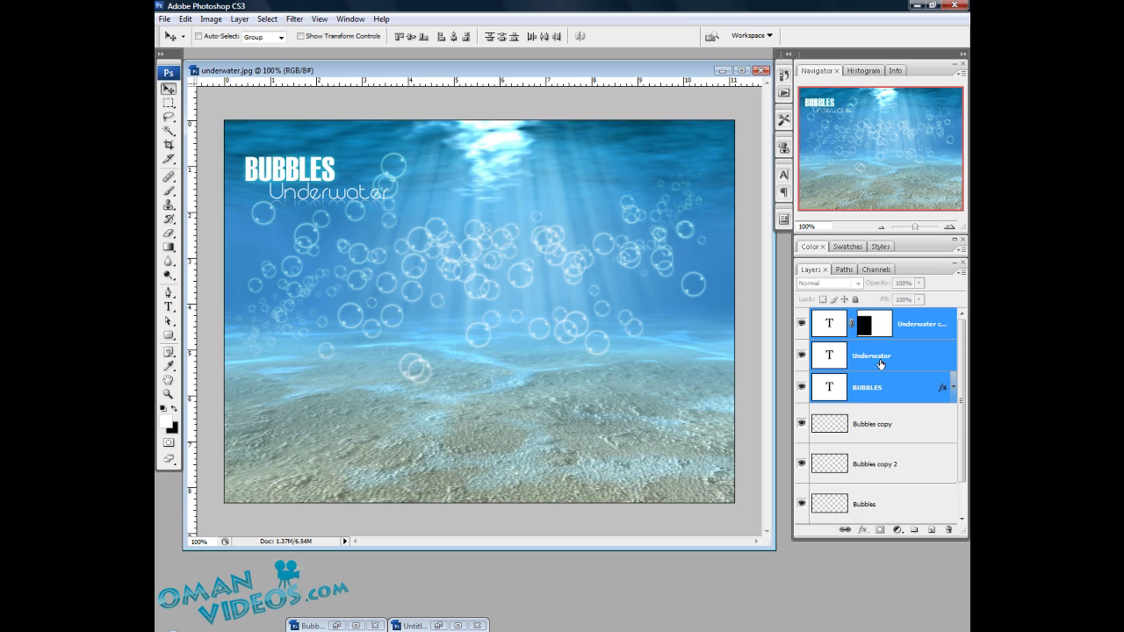
pyautogui.click(881, 392)
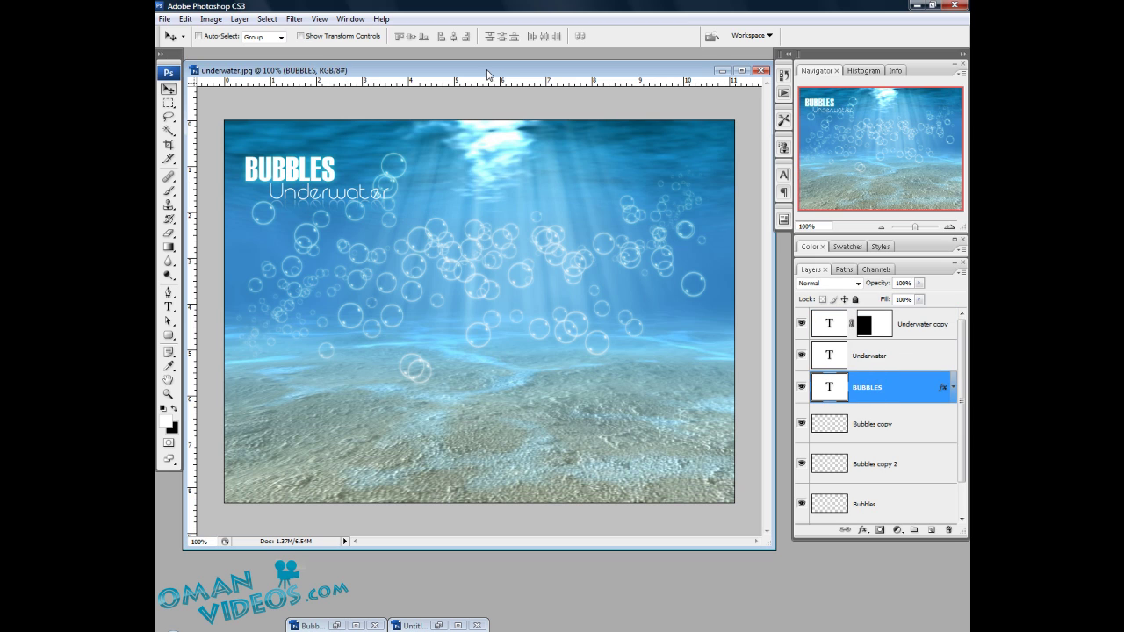
pyautogui.moveTo(502, 74); pyautogui.dragTo(500, 77)
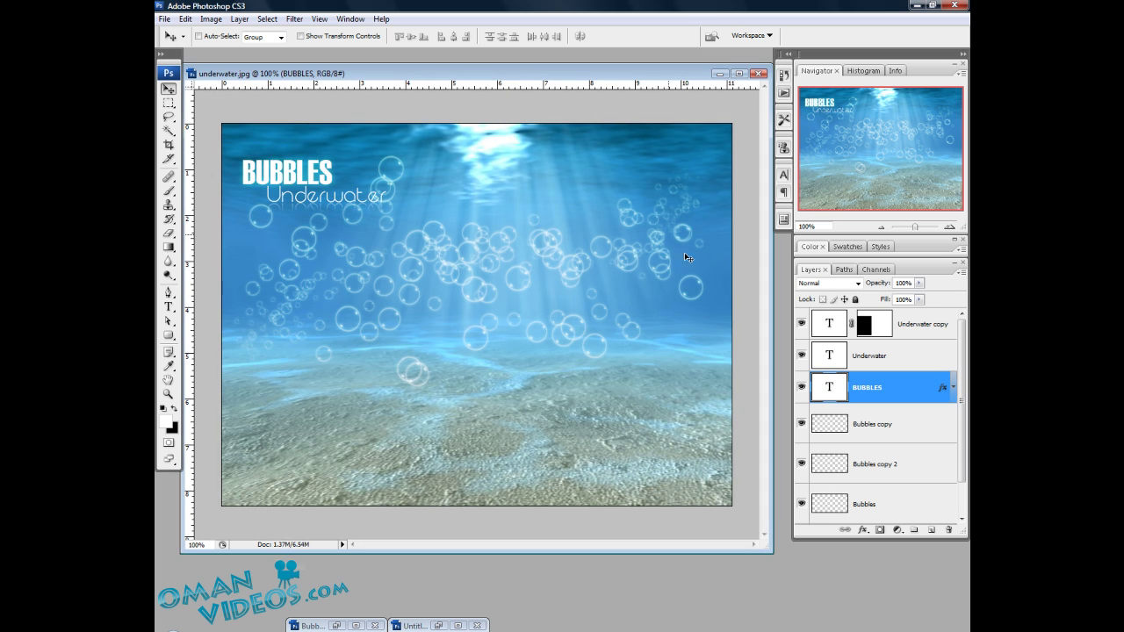
# With the Bubbles copy layer active, choose the 547 px bubble brush and set its master diameter to 75 px
pyautogui.press('b')
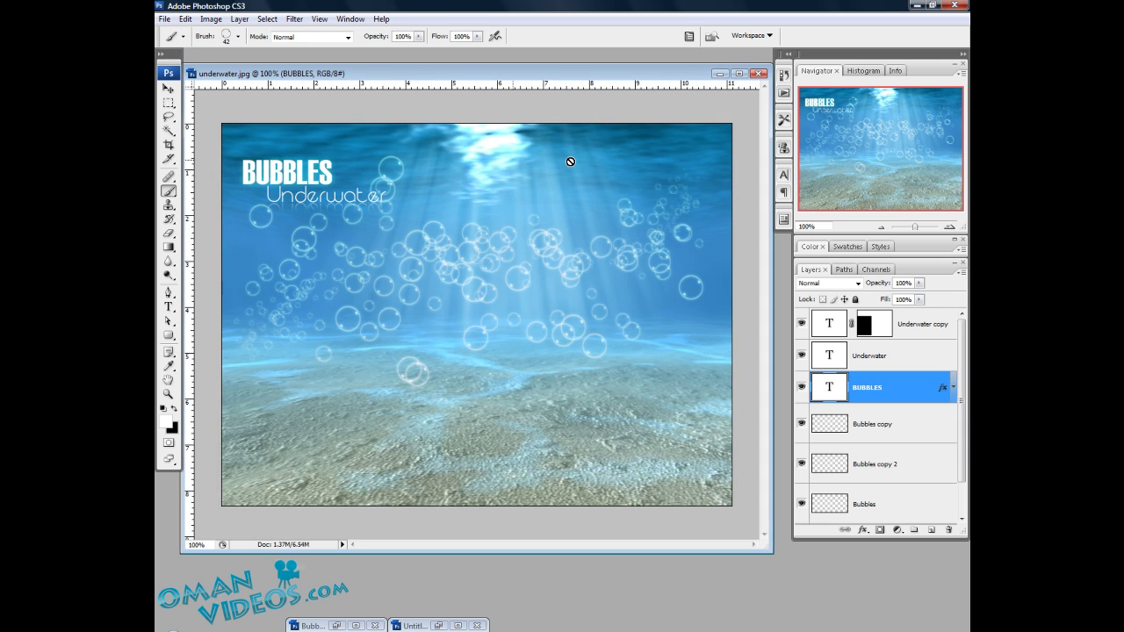
pyautogui.click(899, 425)
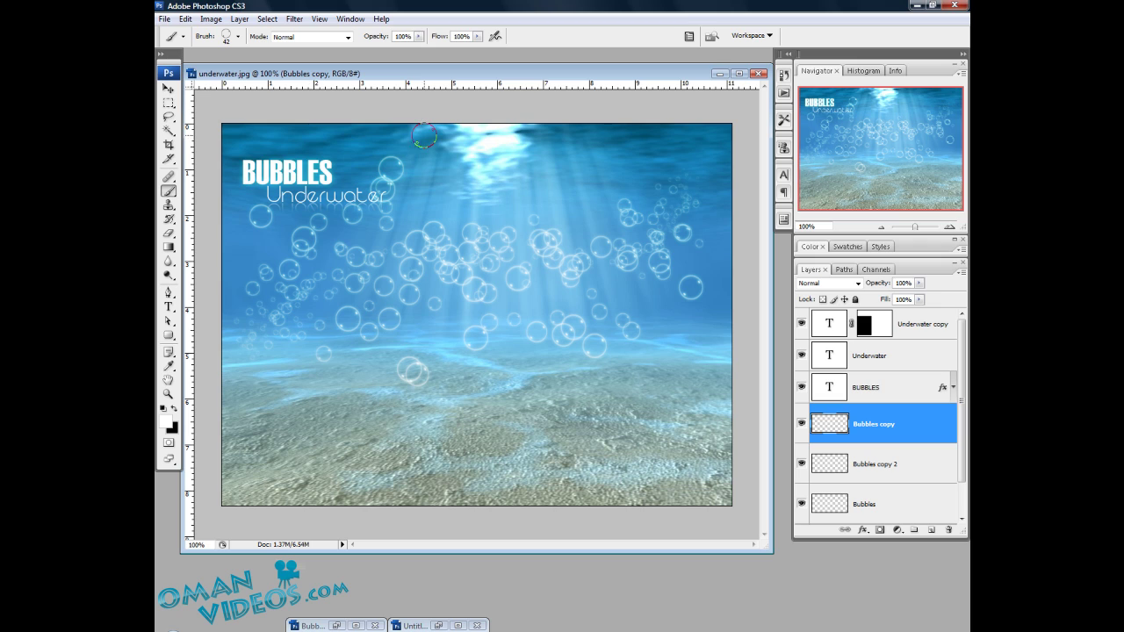
pyautogui.click(166, 89)
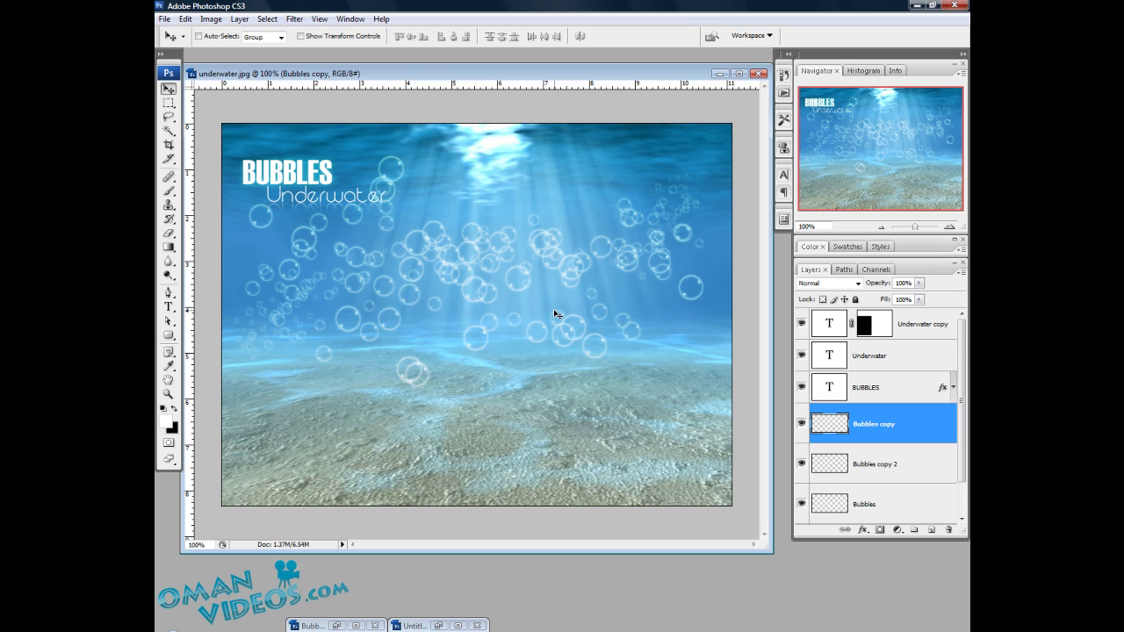
pyautogui.press('b')
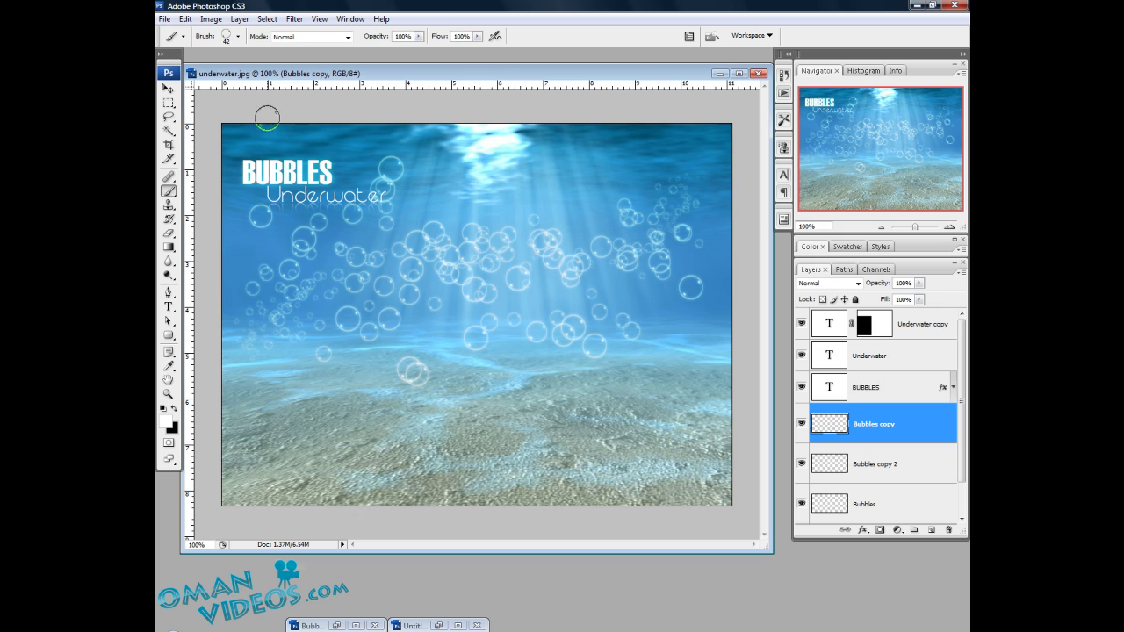
pyautogui.click(238, 36)
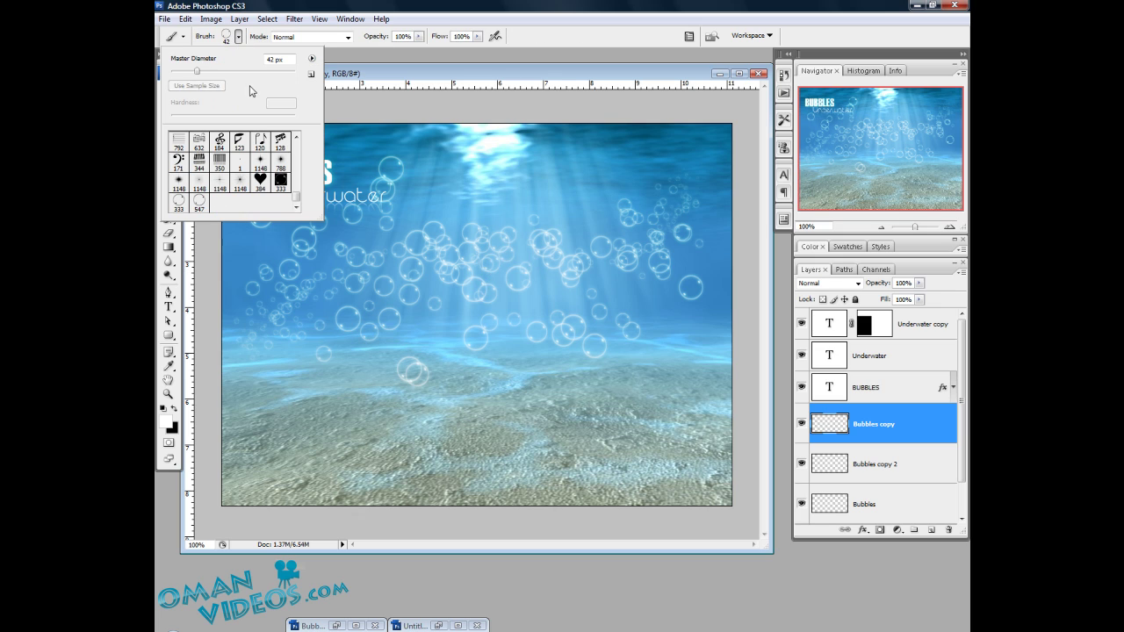
pyautogui.click(179, 203)
pyautogui.moveTo(272, 71); pyautogui.dragTo(288, 75)
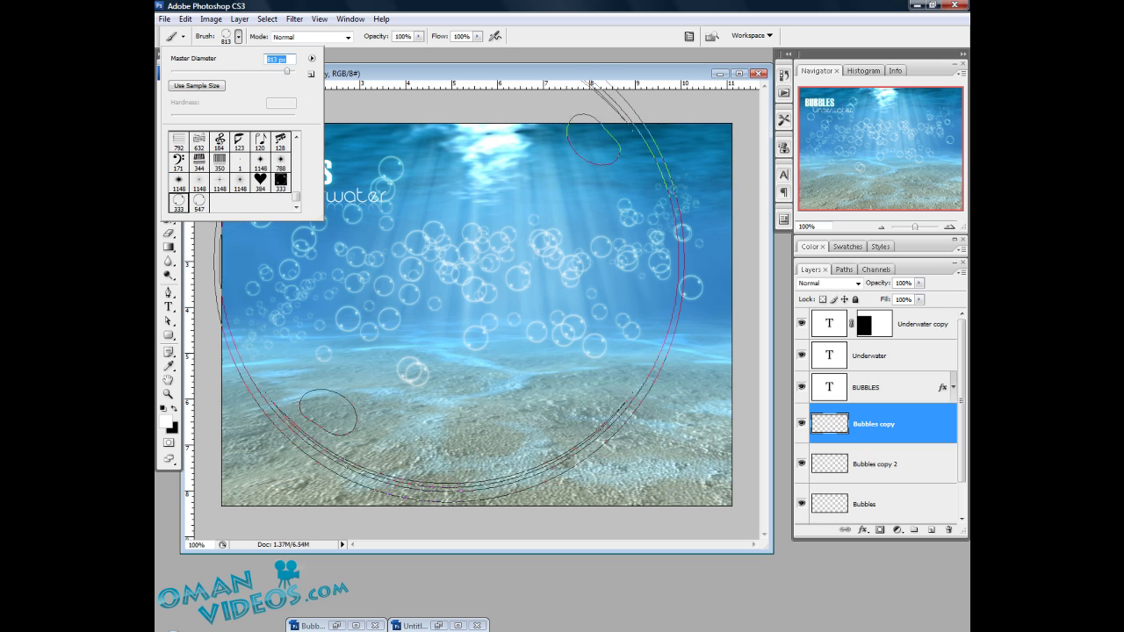
pyautogui.click(200, 204)
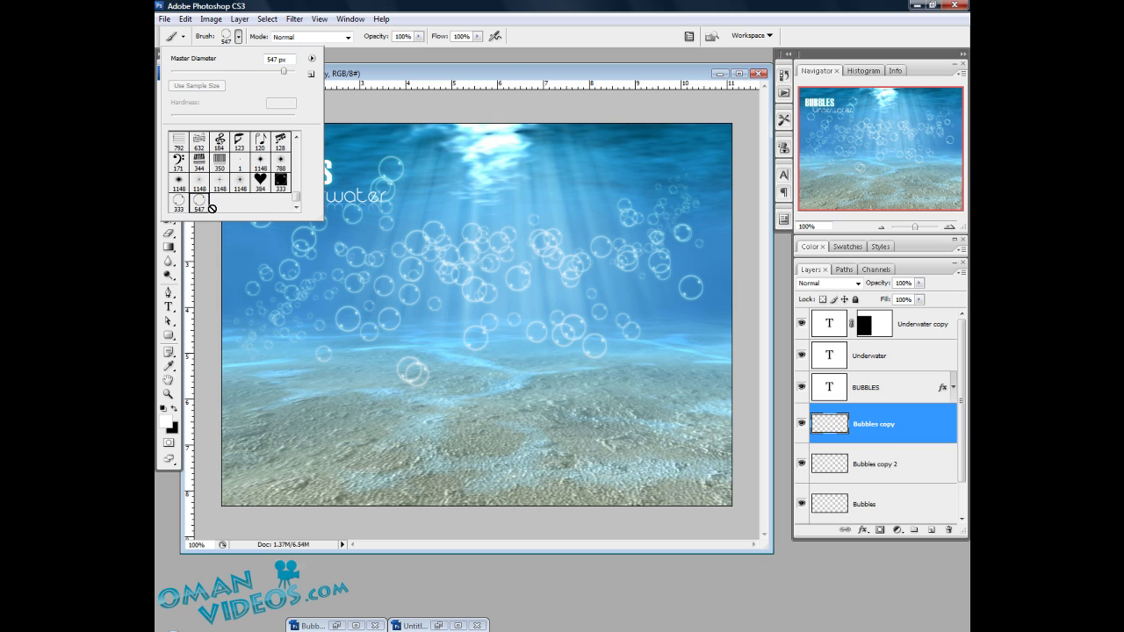
pyautogui.moveTo(284, 75); pyautogui.dragTo(217, 71)
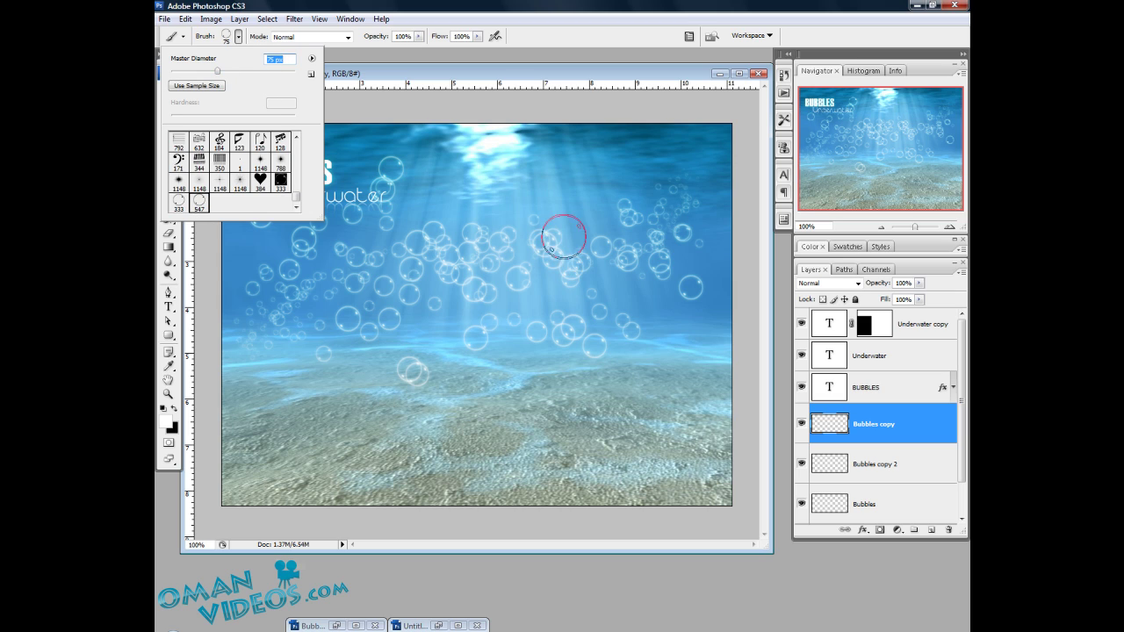
# Test the bubble brush with a curved stroke from the upper right of the scene to the seabed, undo it, and return to the Move tool
pyautogui.moveTo(657, 164)
pyautogui.mouseDown()
pyautogui.moveTo(394, 296)
pyautogui.moveTo(461, 423)
pyautogui.mouseUp()
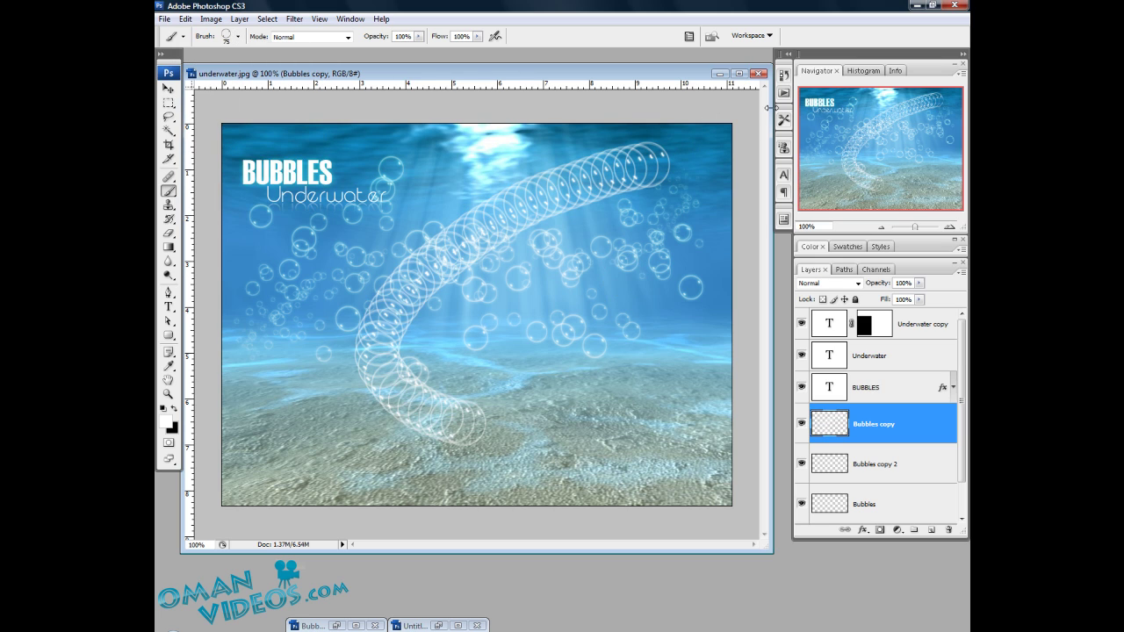
pyautogui.hotkey('ctrl', 'z')
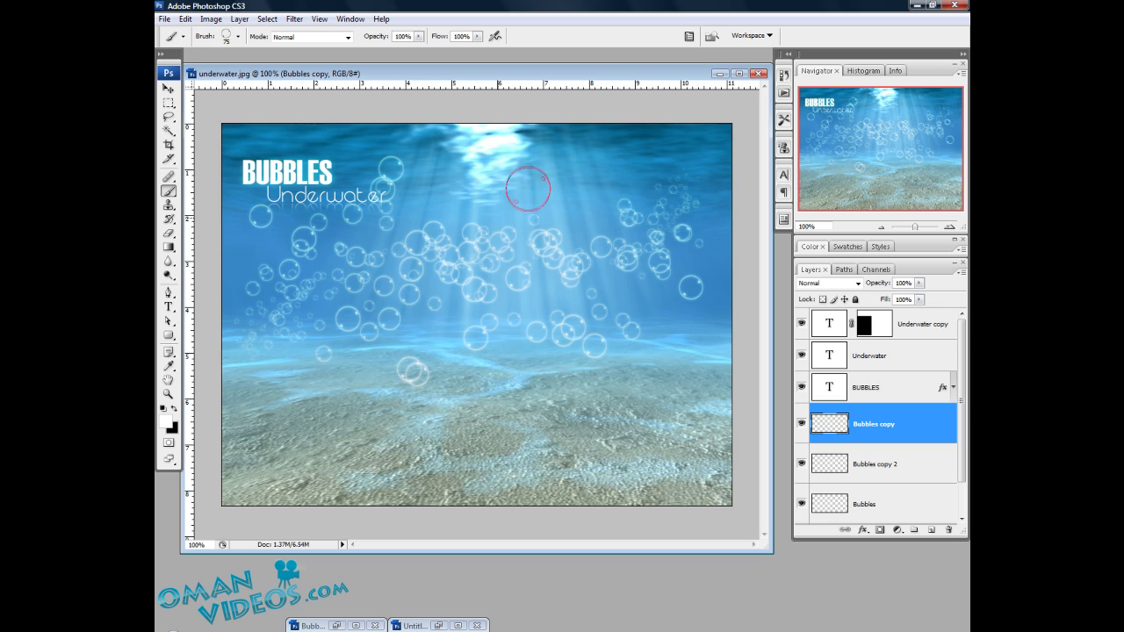
pyautogui.click(238, 36)
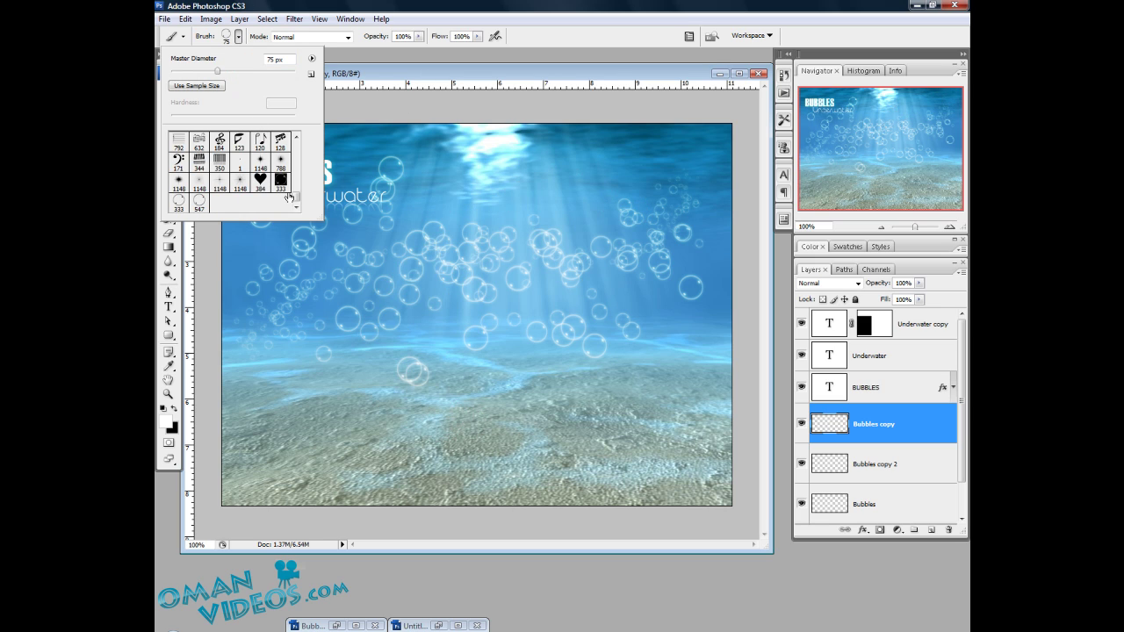
pyautogui.moveTo(296, 187); pyautogui.dragTo(296, 158)
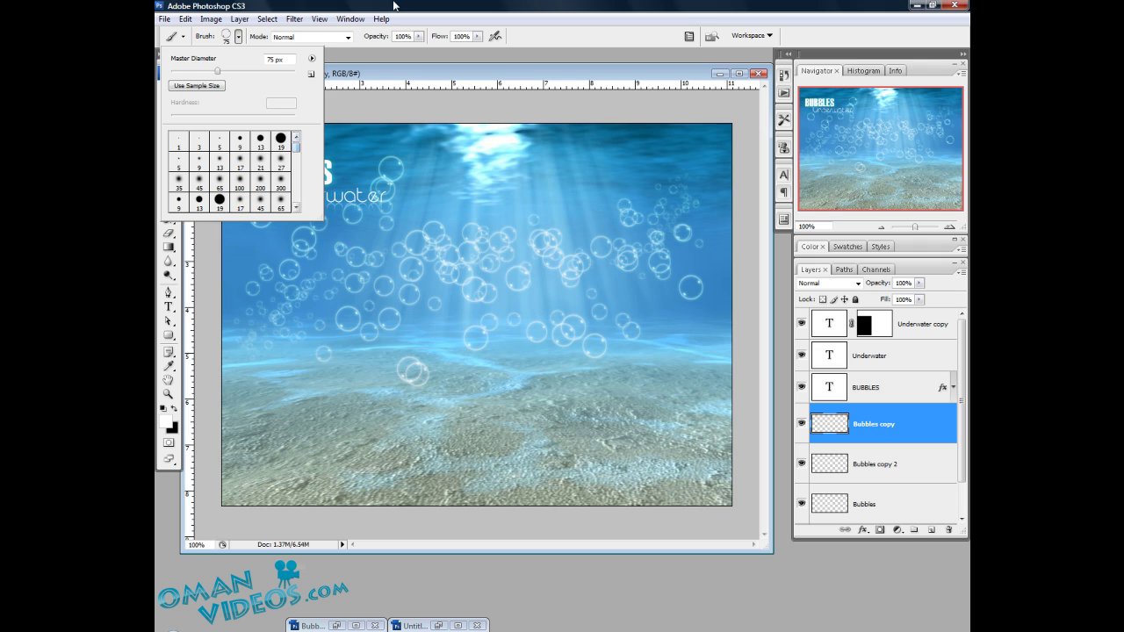
pyautogui.click(237, 36)
pyautogui.press('v')
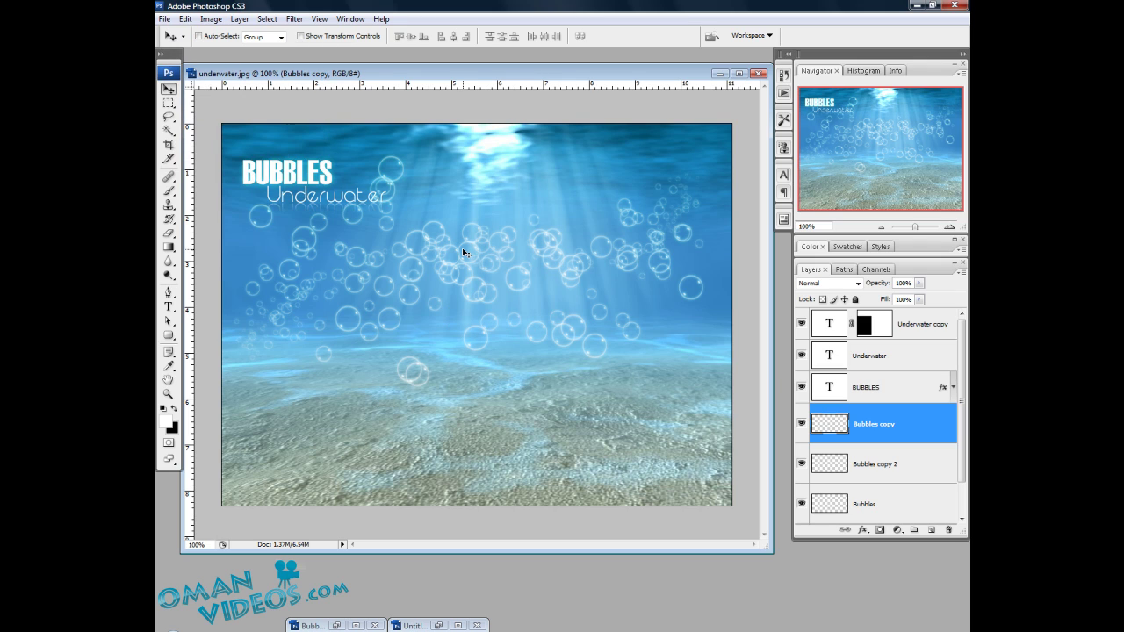